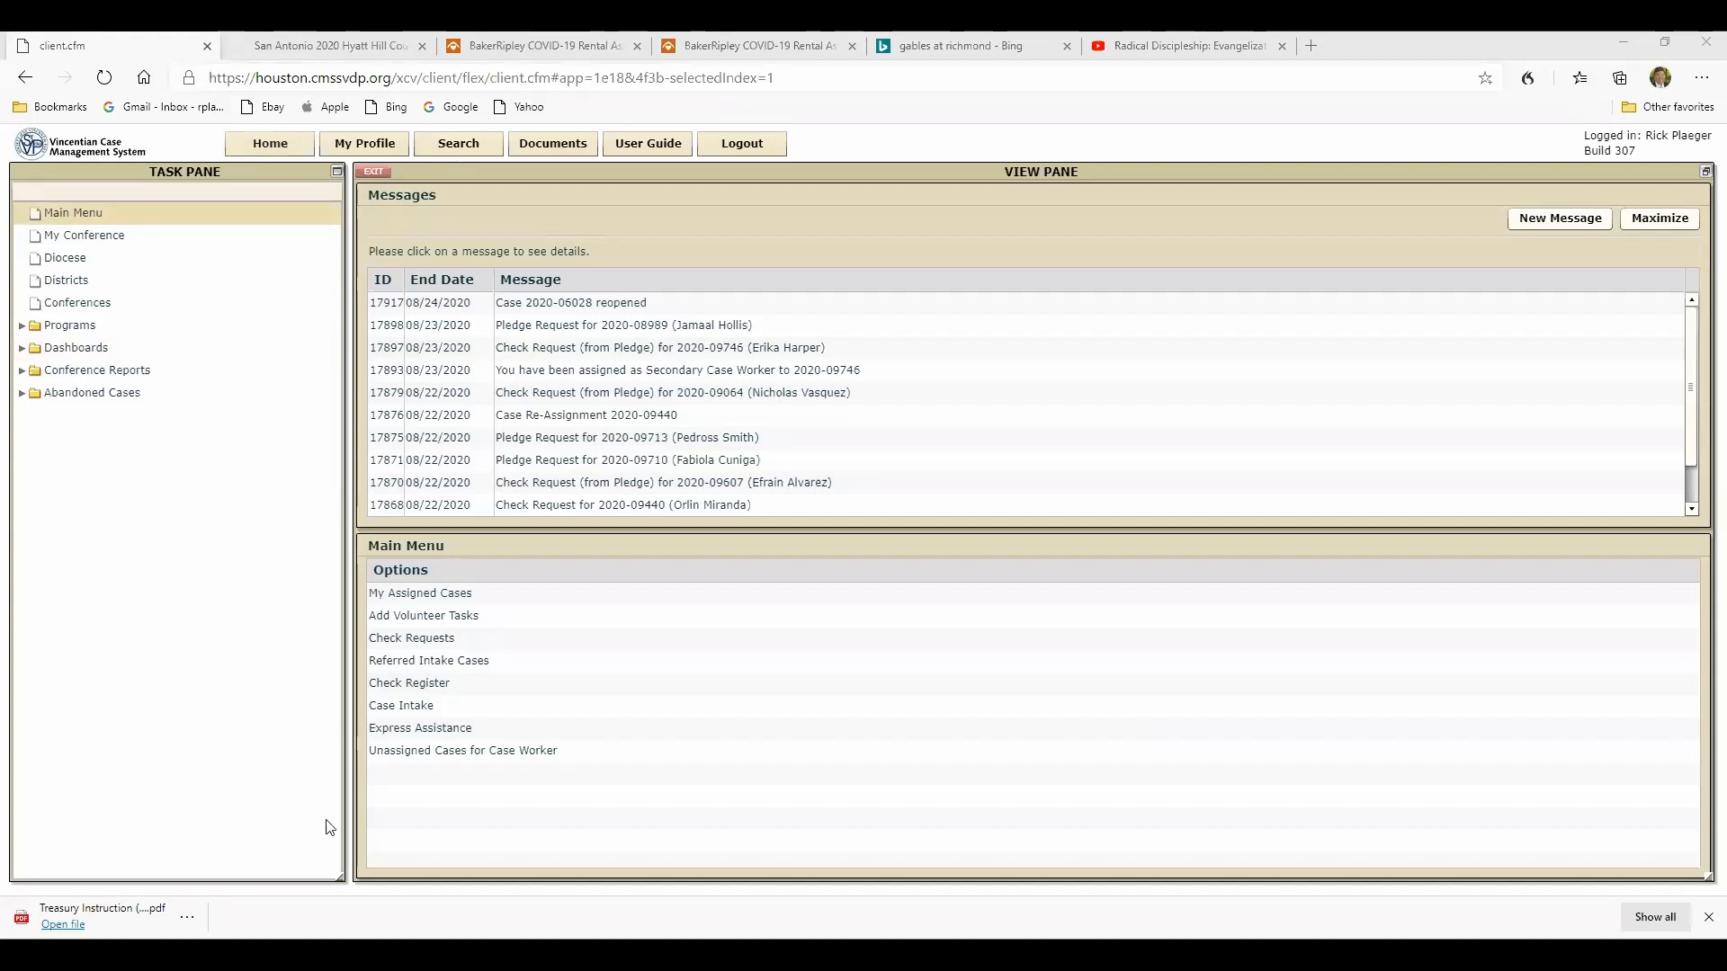
- Start a new case intake and enter the client's first and last name in the client profile
click(387, 707)
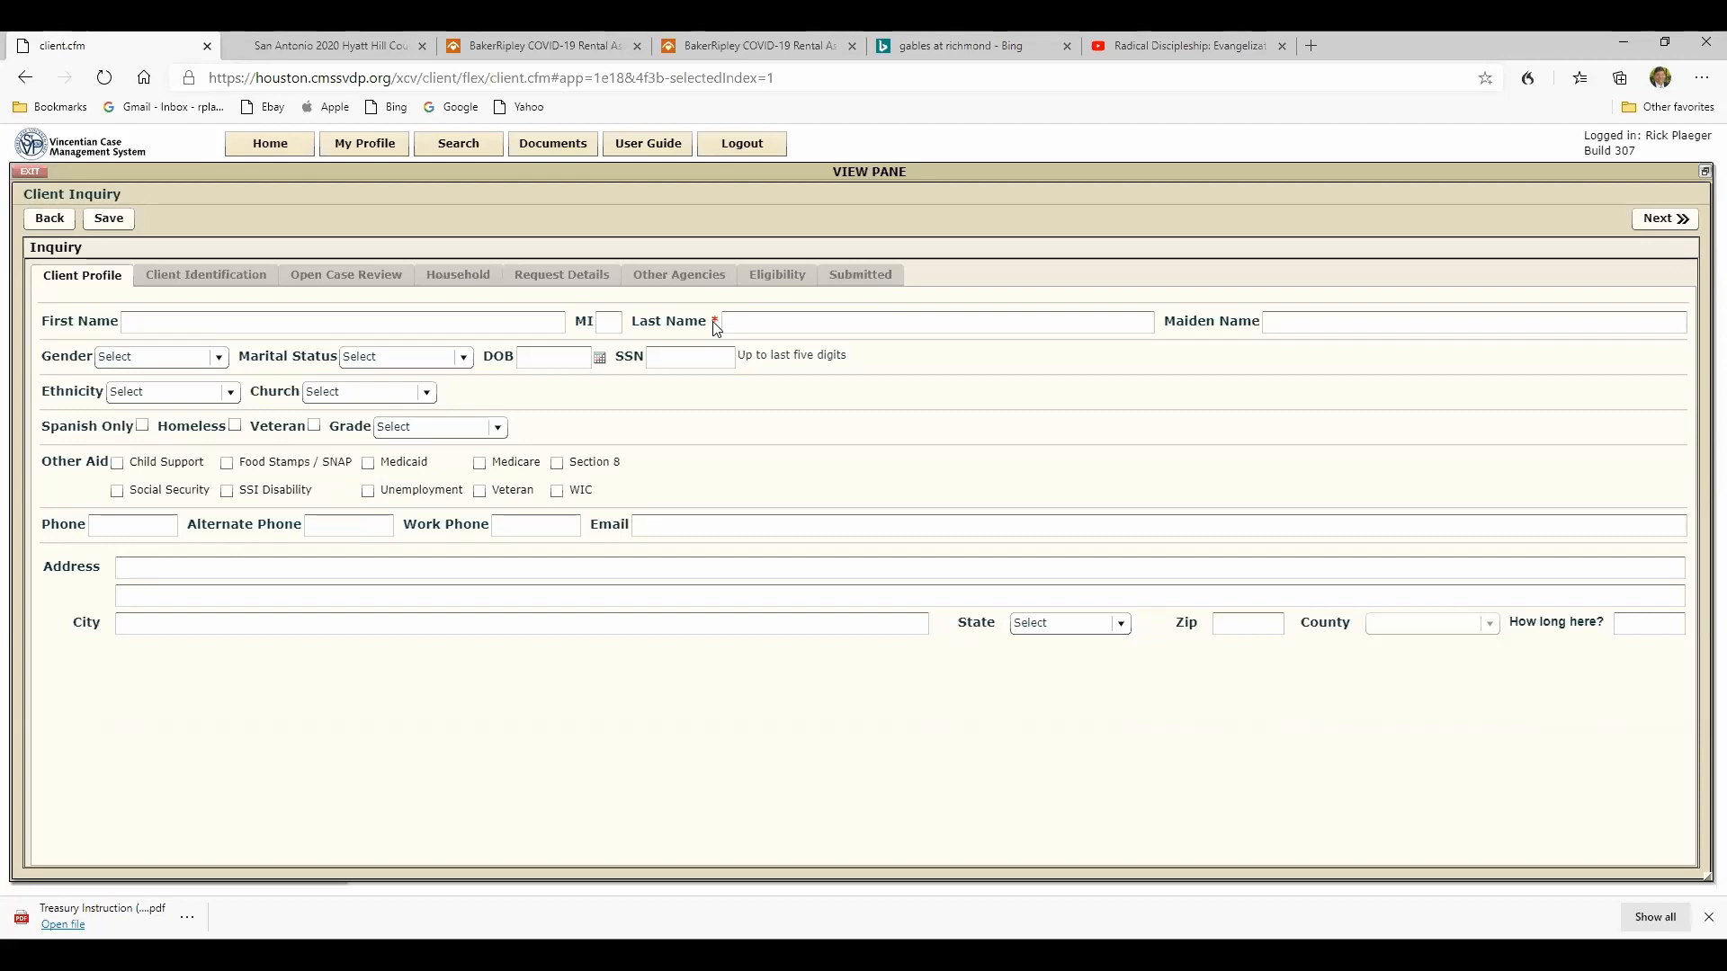
click(187, 321)
text(John)
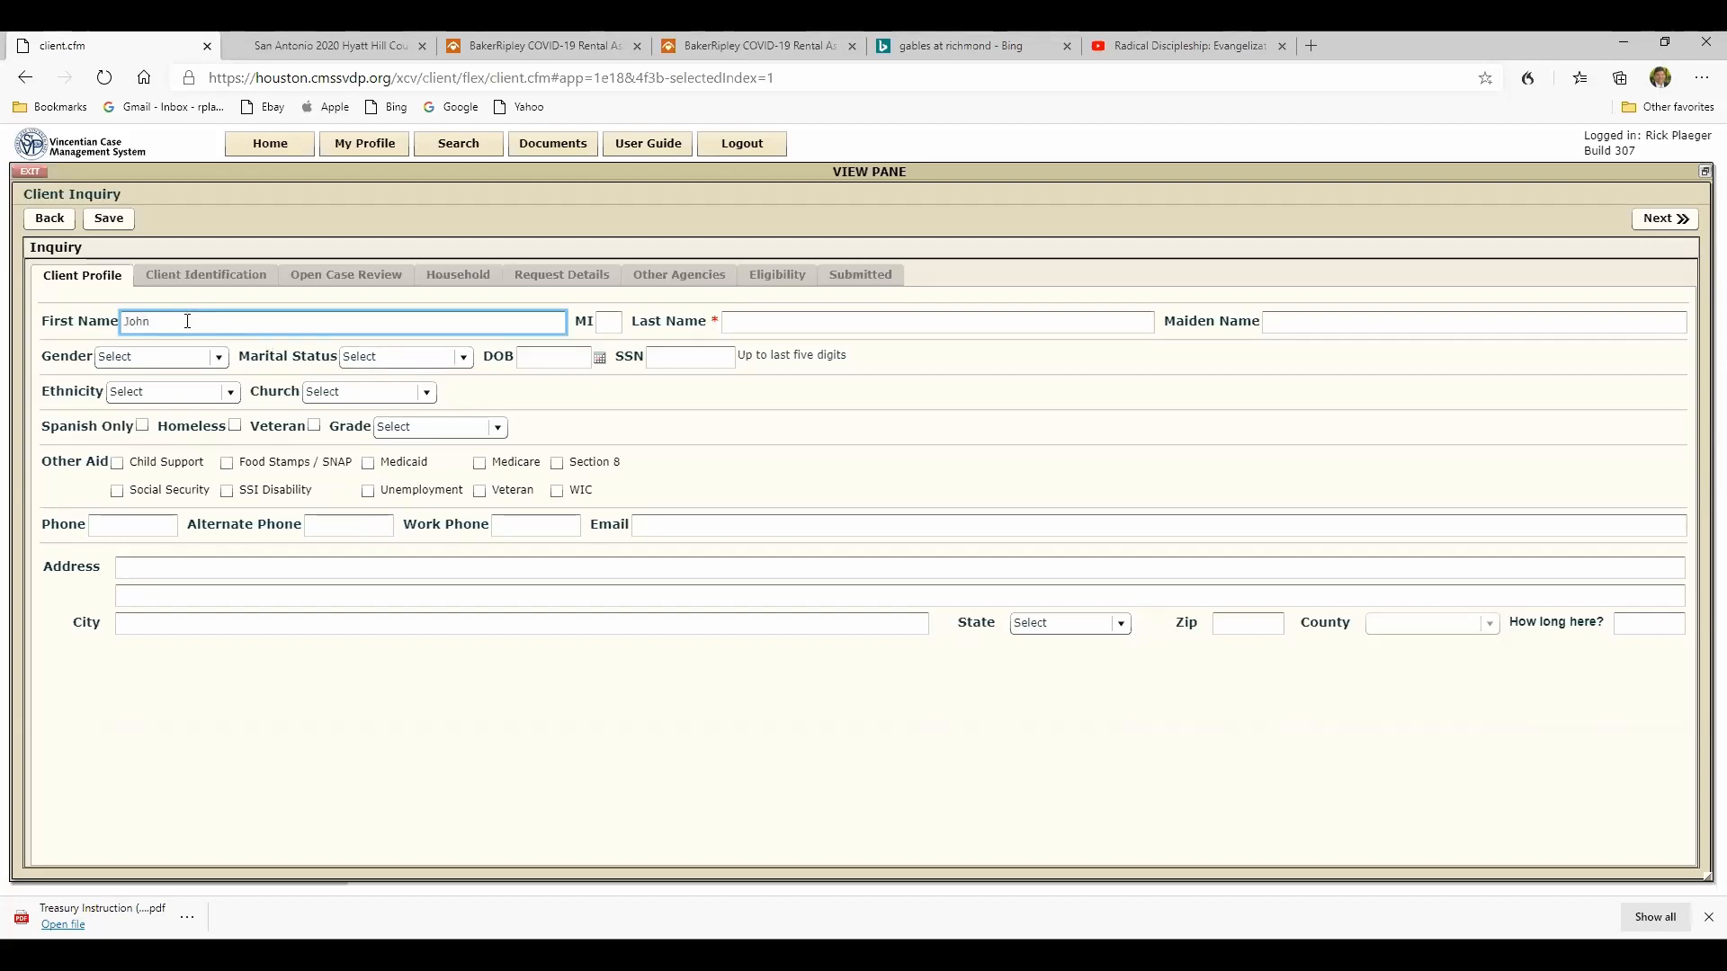
click(735, 320)
text(Doe)
- Set the client's gender to Male, ethnicity to Latino and marital status to Divorced
click(160, 357)
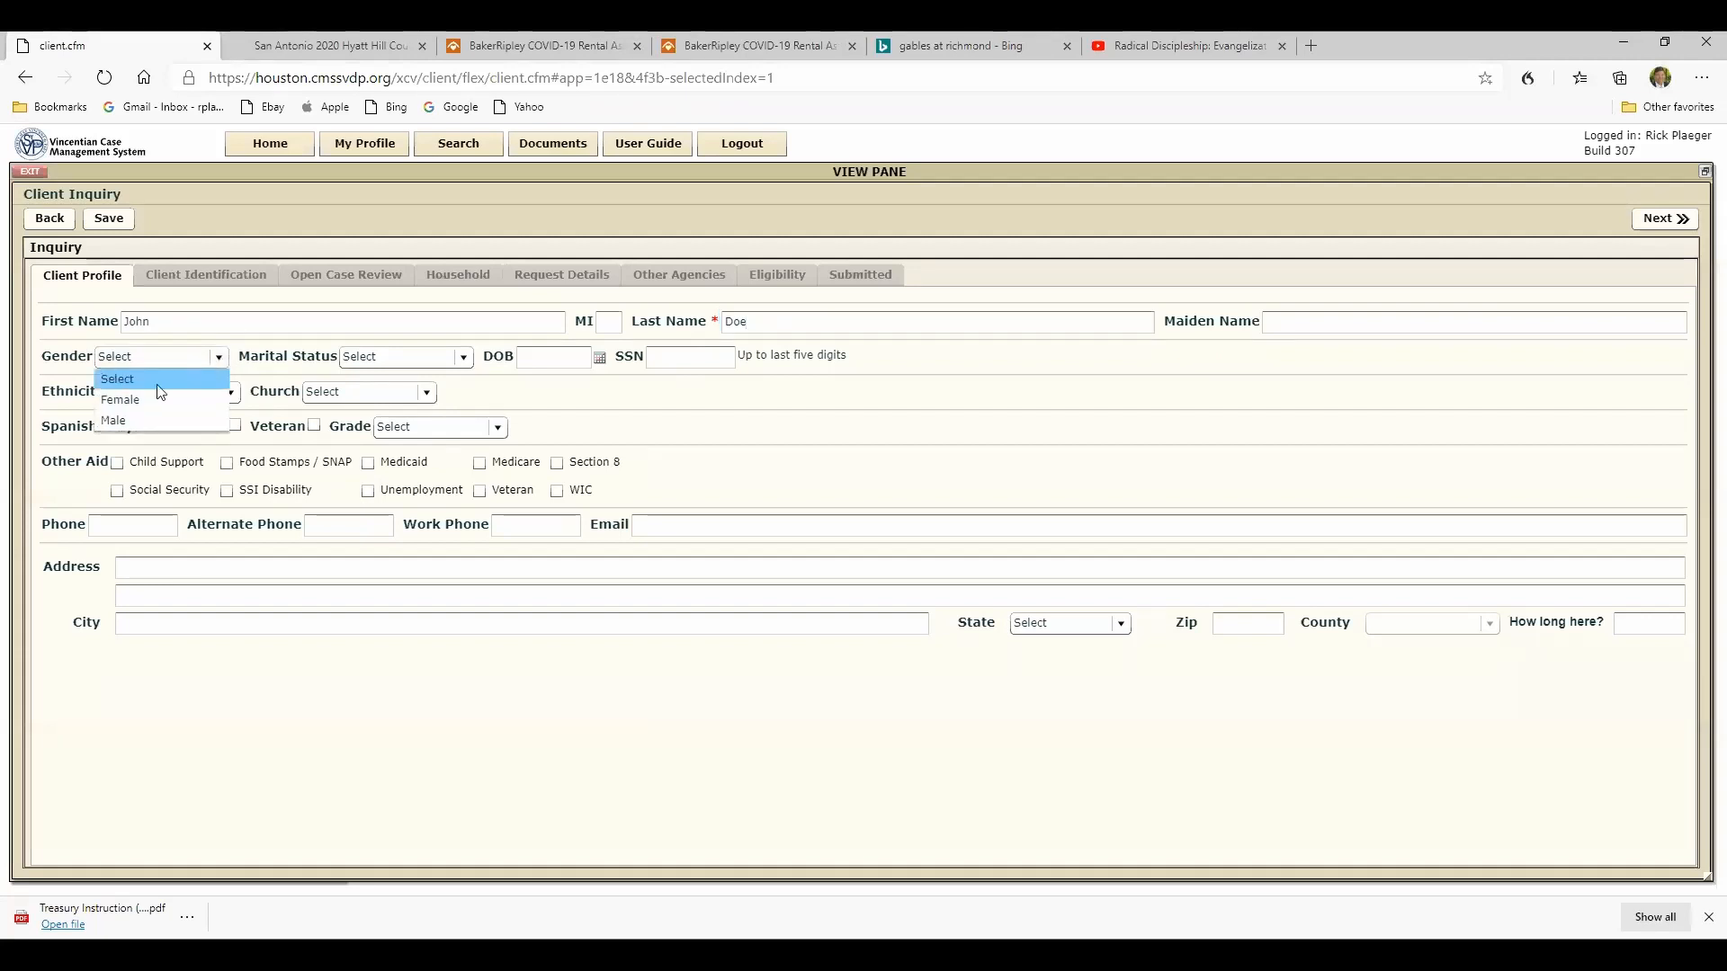
click(135, 420)
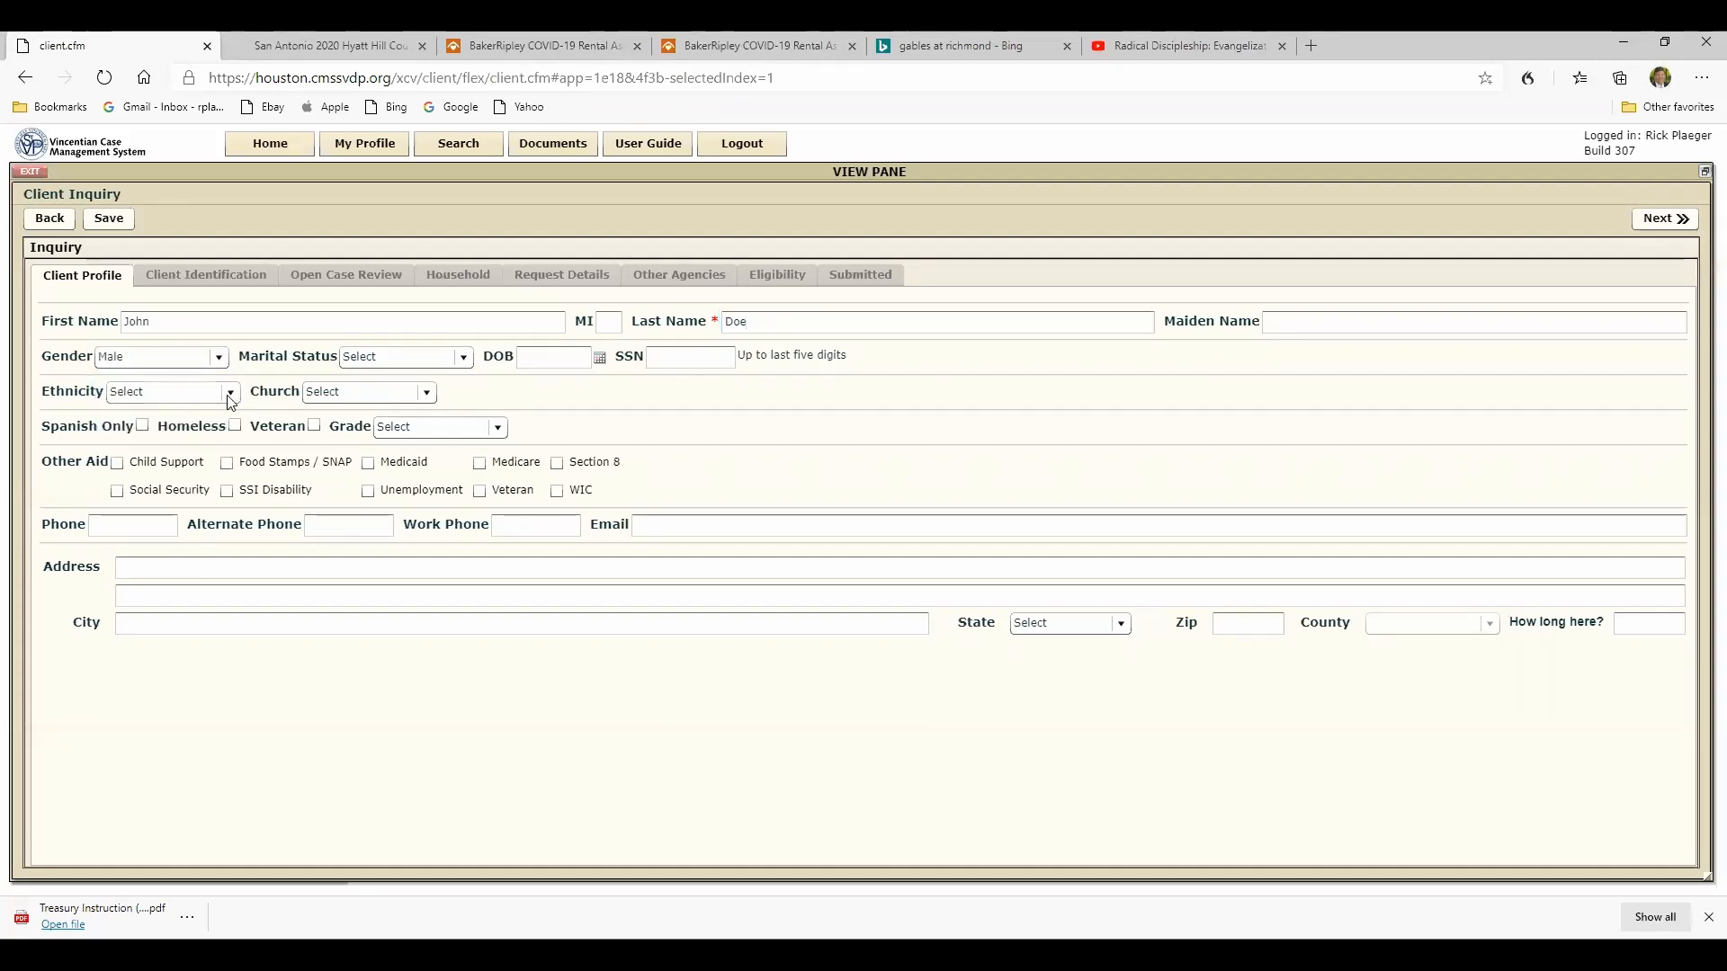
click(228, 396)
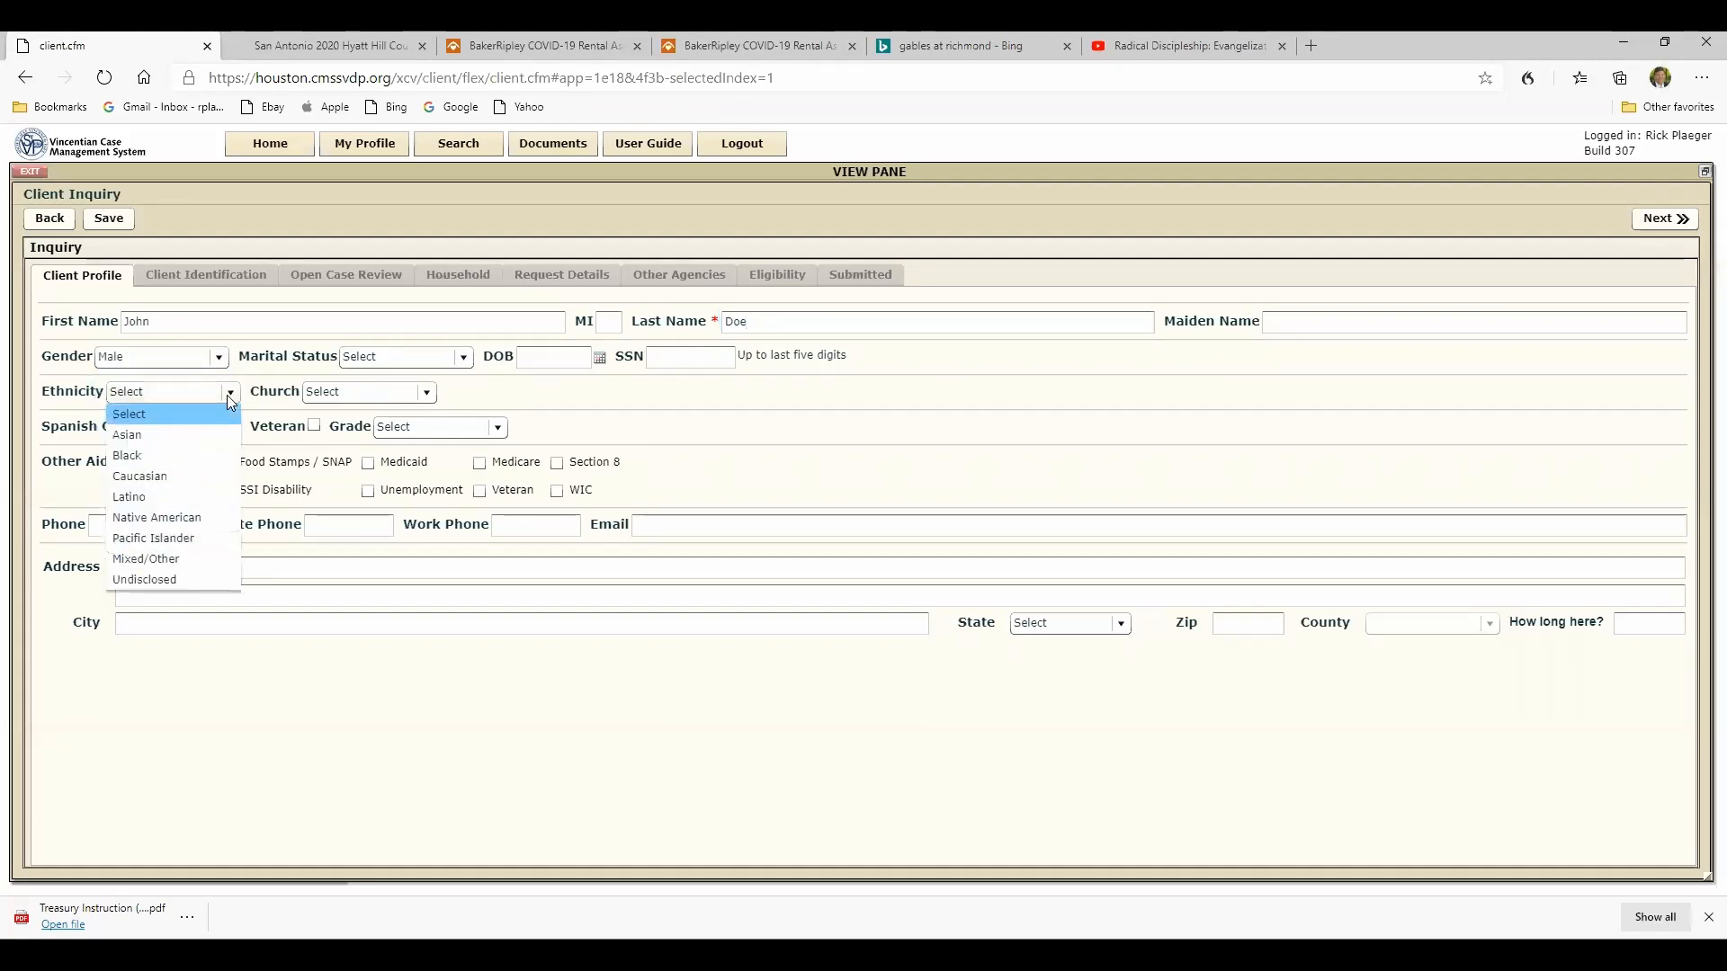
click(140, 500)
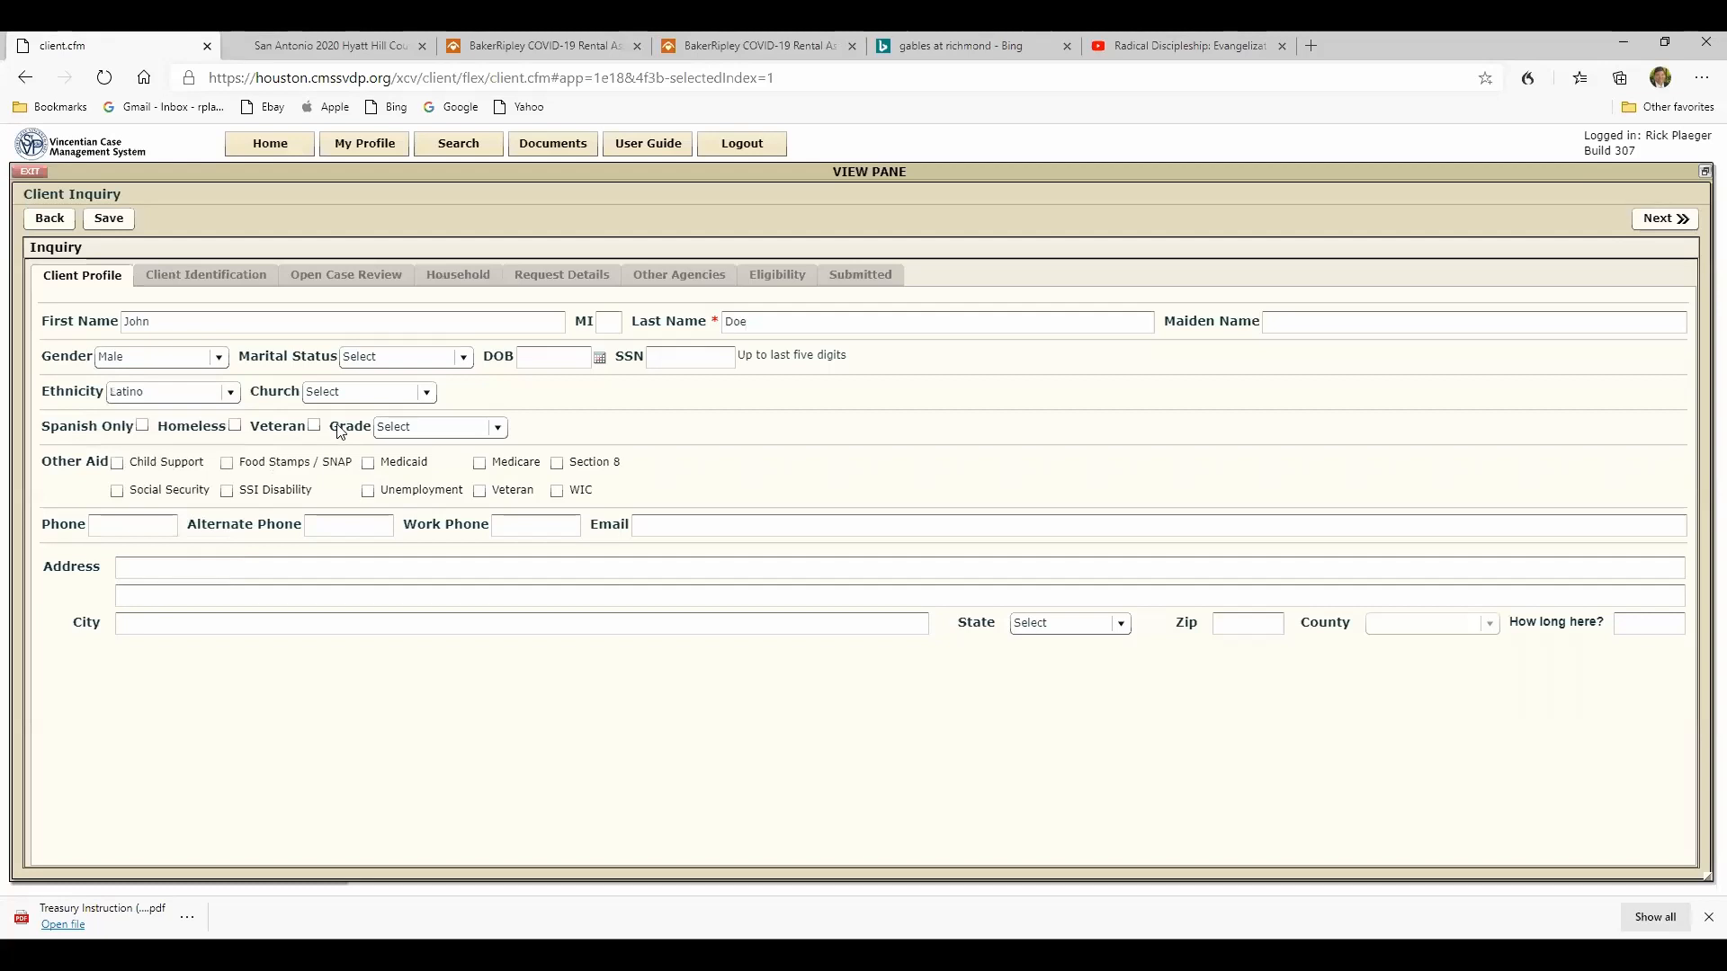
click(466, 358)
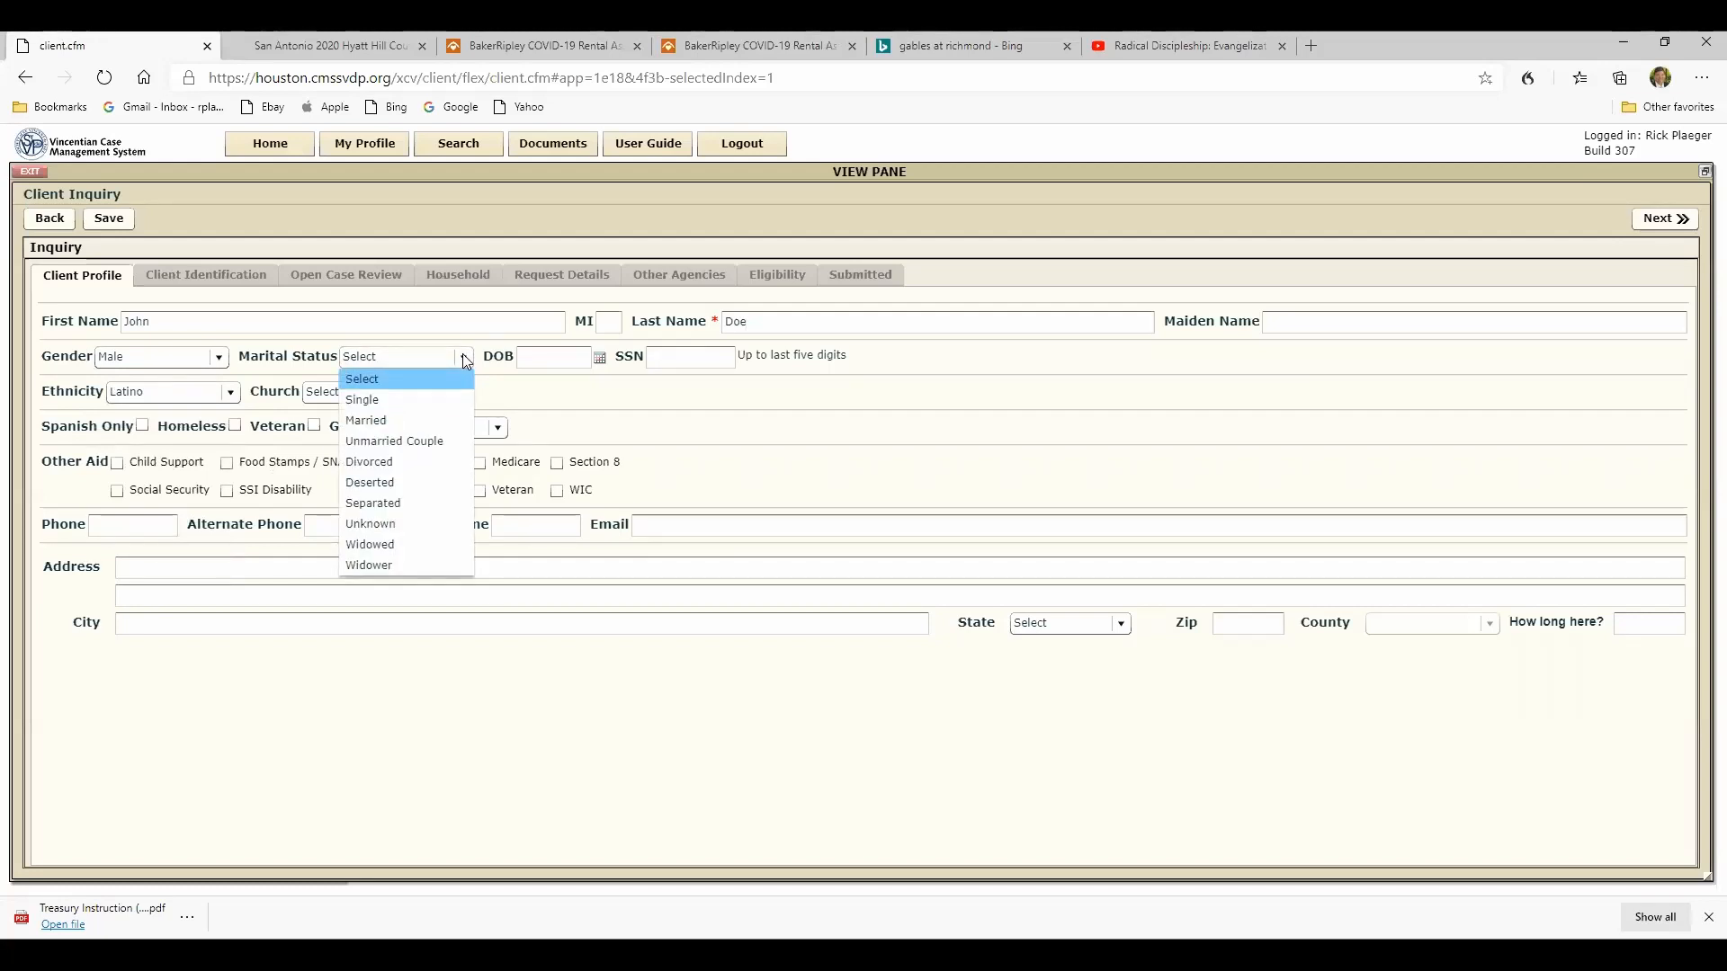
click(368, 462)
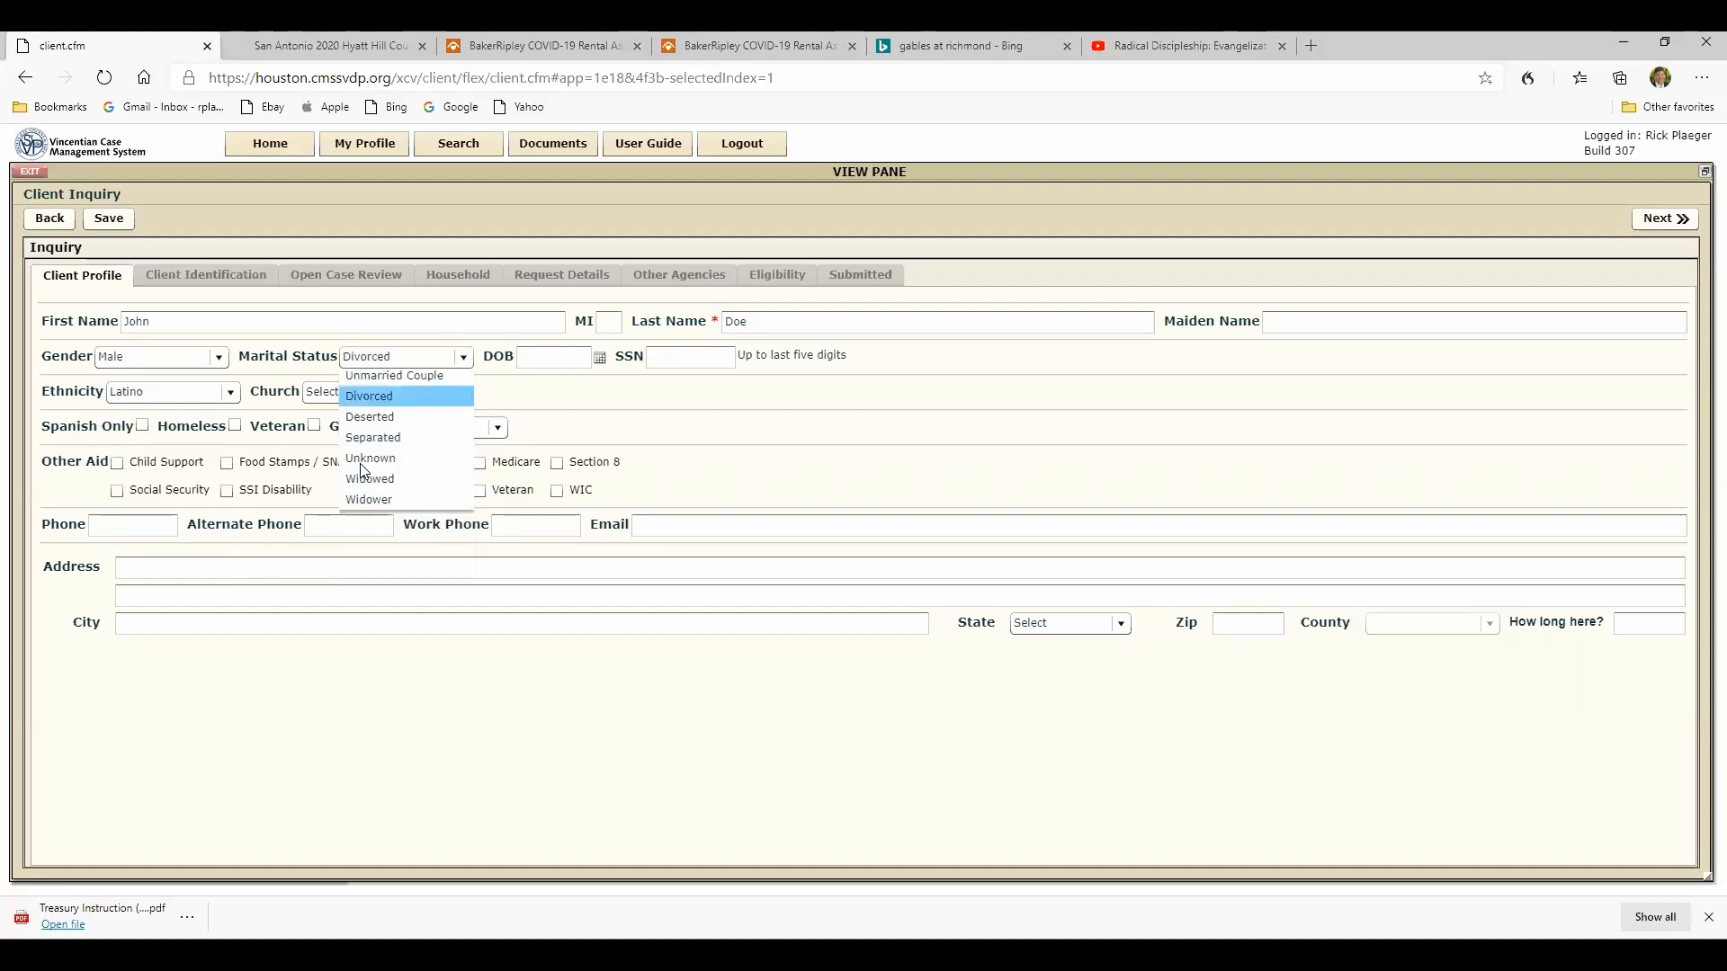
click(455, 357)
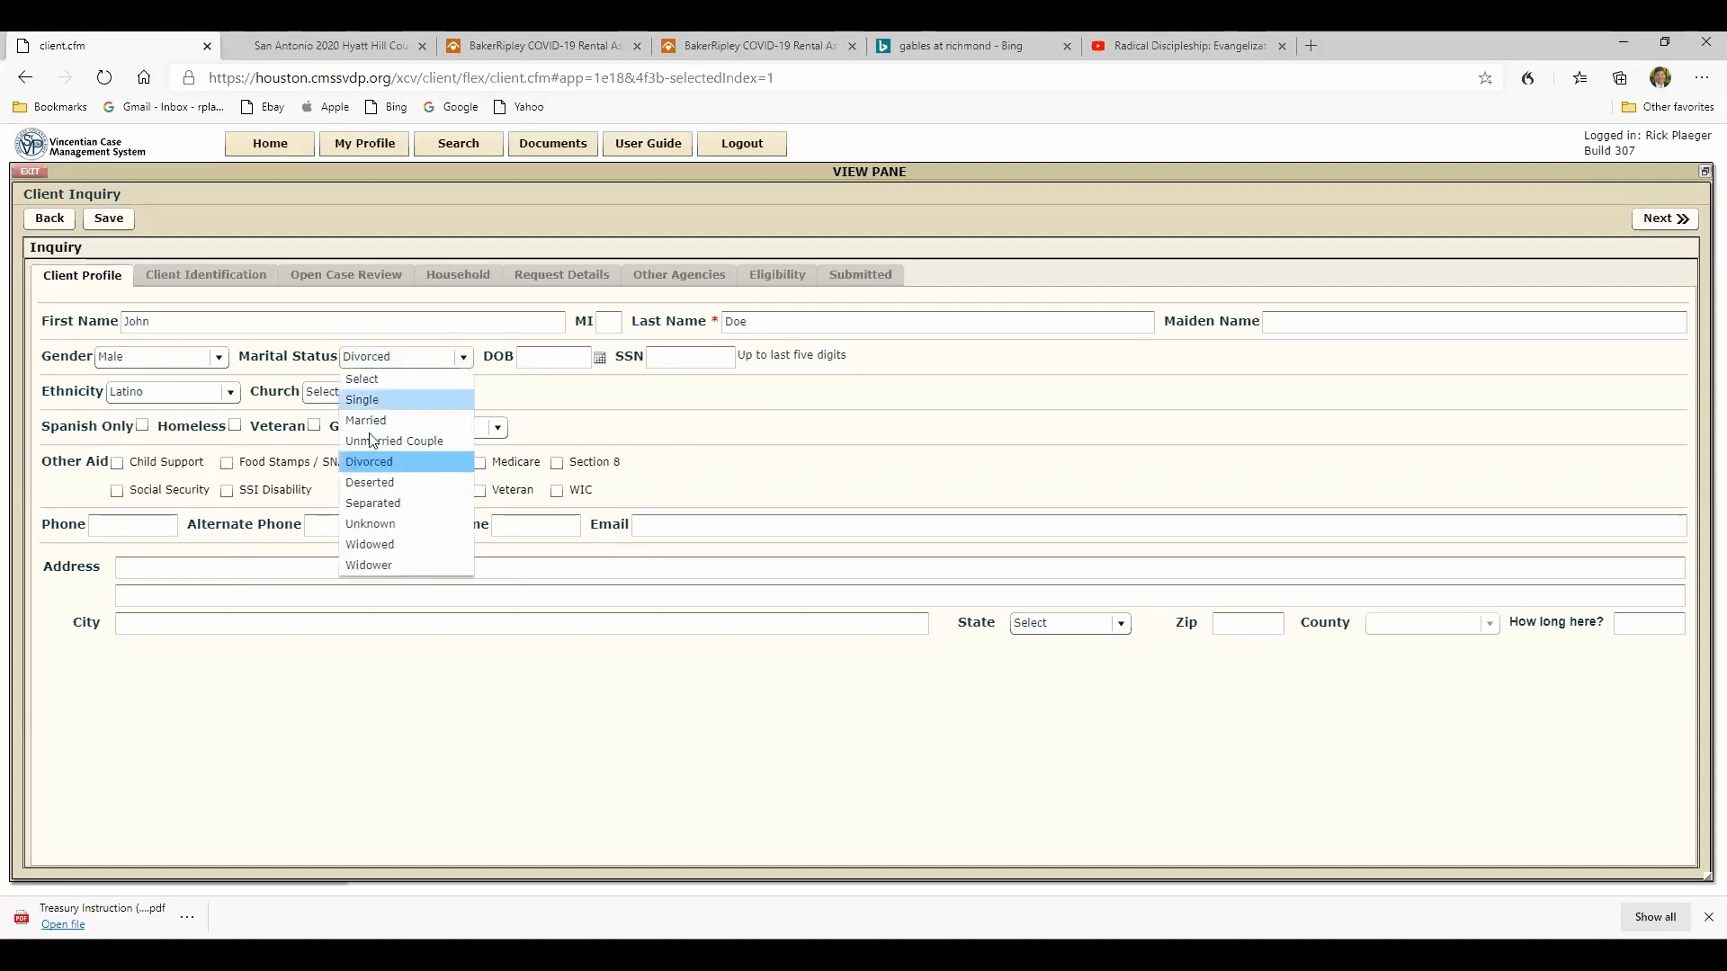
click(544, 389)
- Fill in the client's phone number and e-mail address in the client profile
click(94, 531)
text(999)
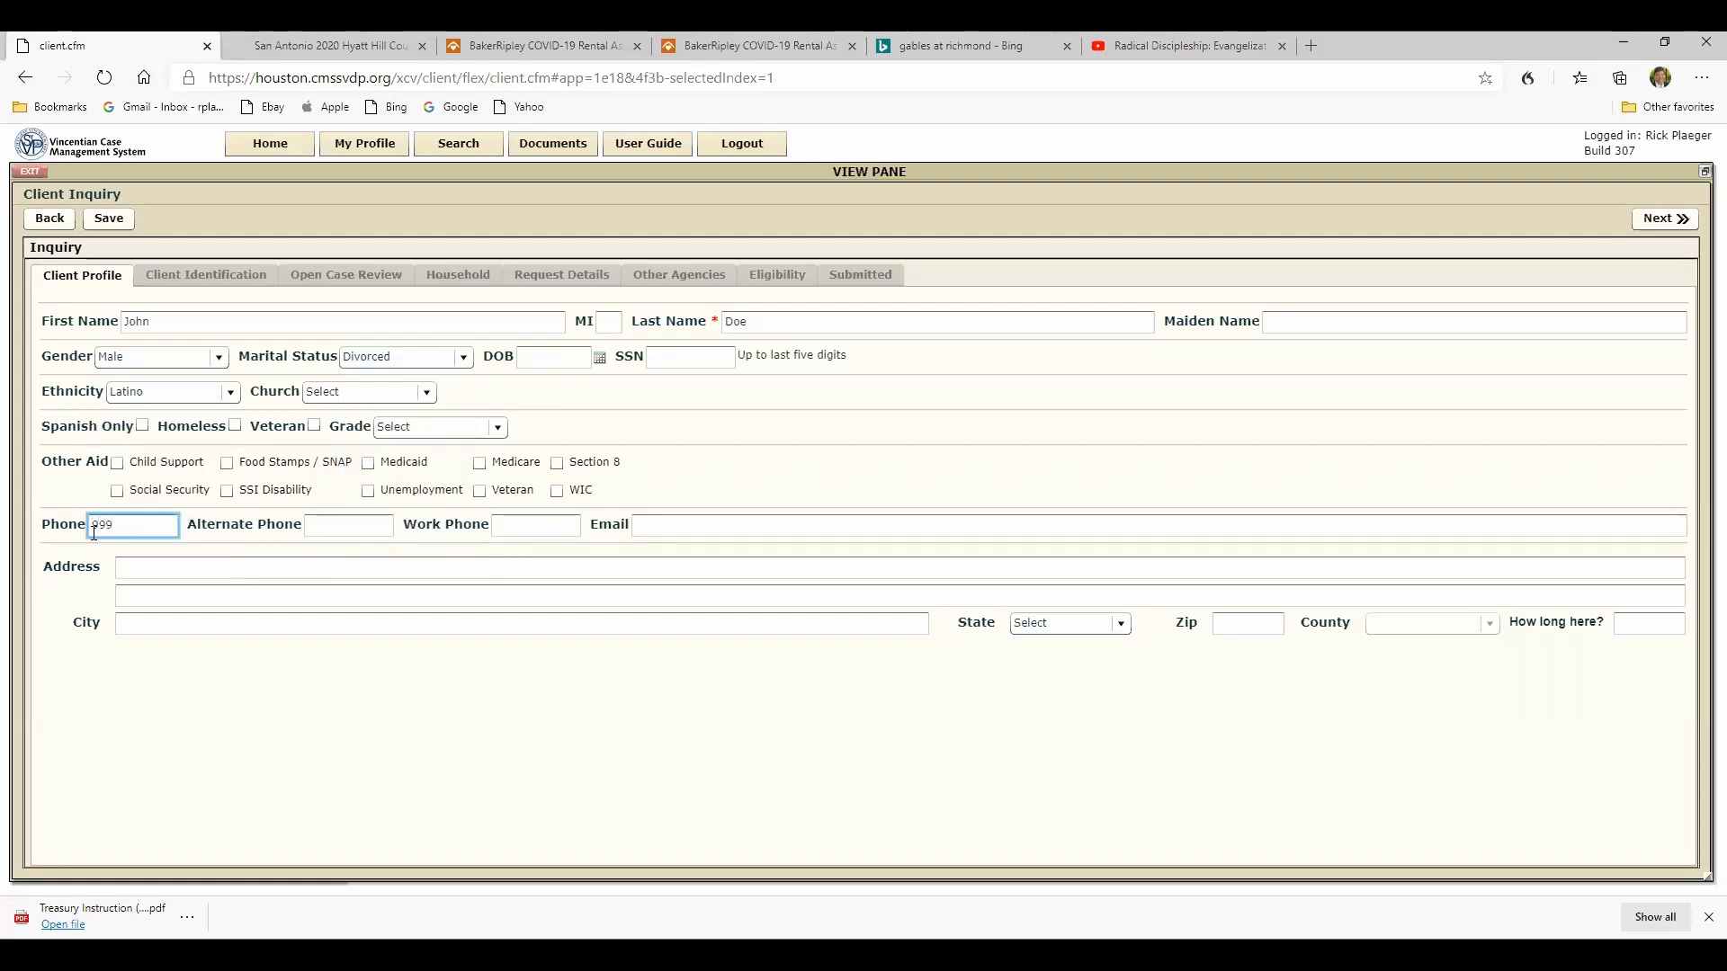
text(-999-9999)
click(663, 531)
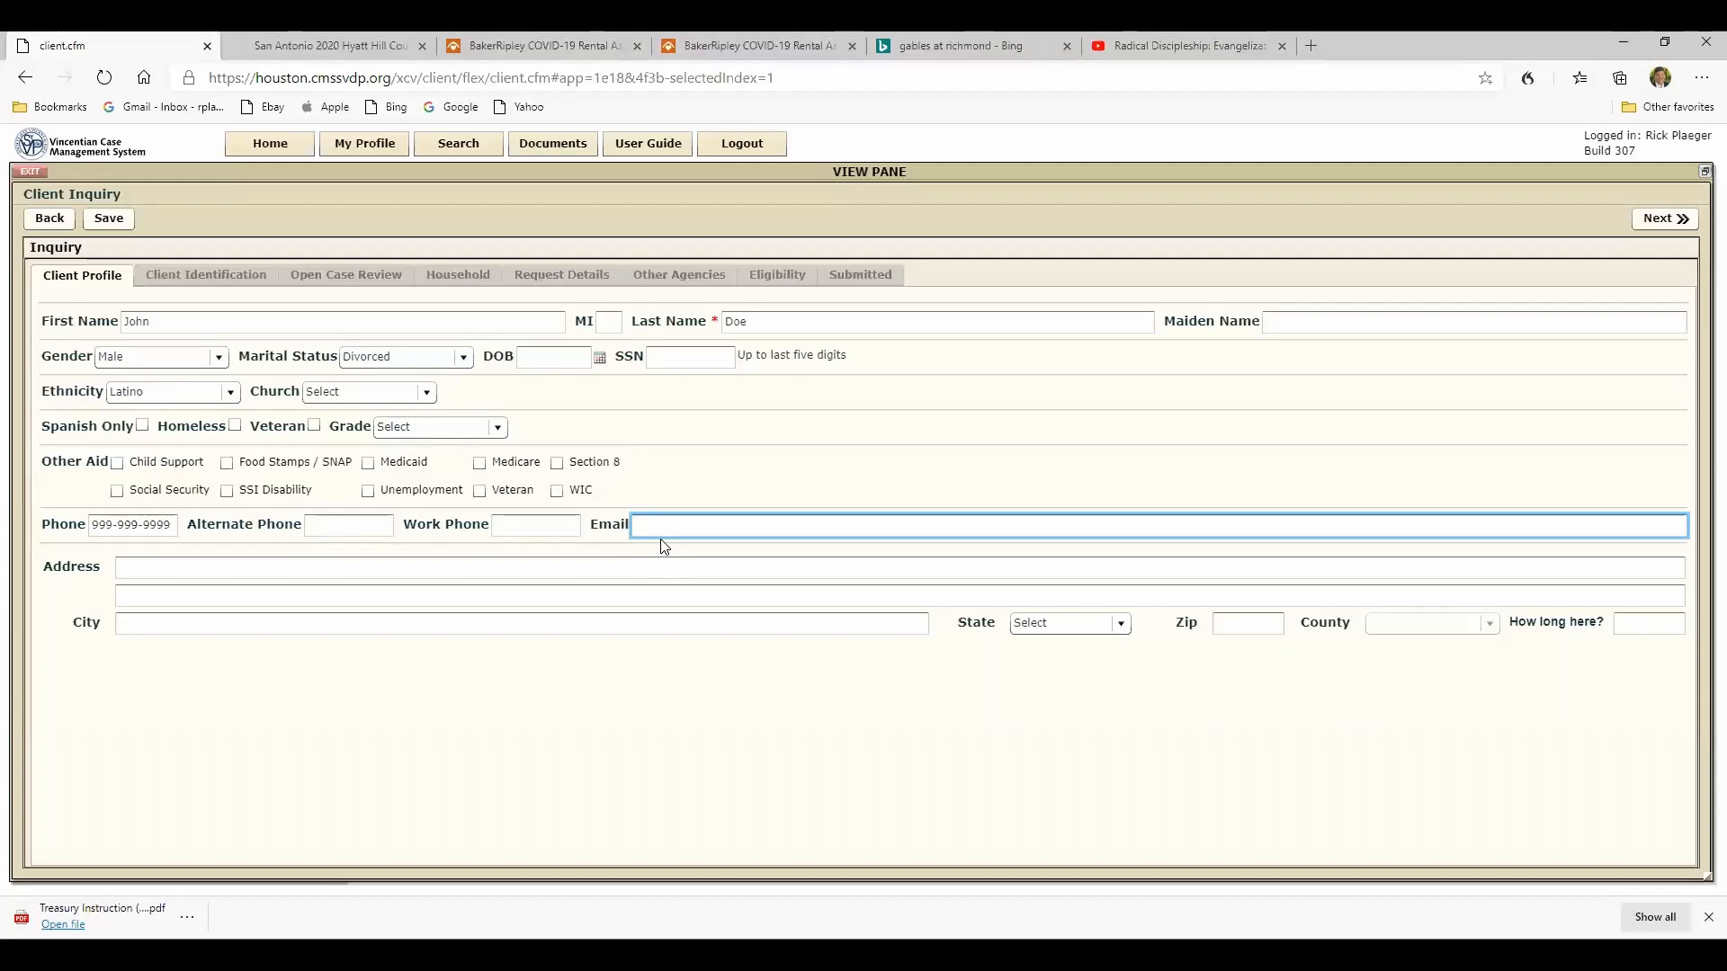
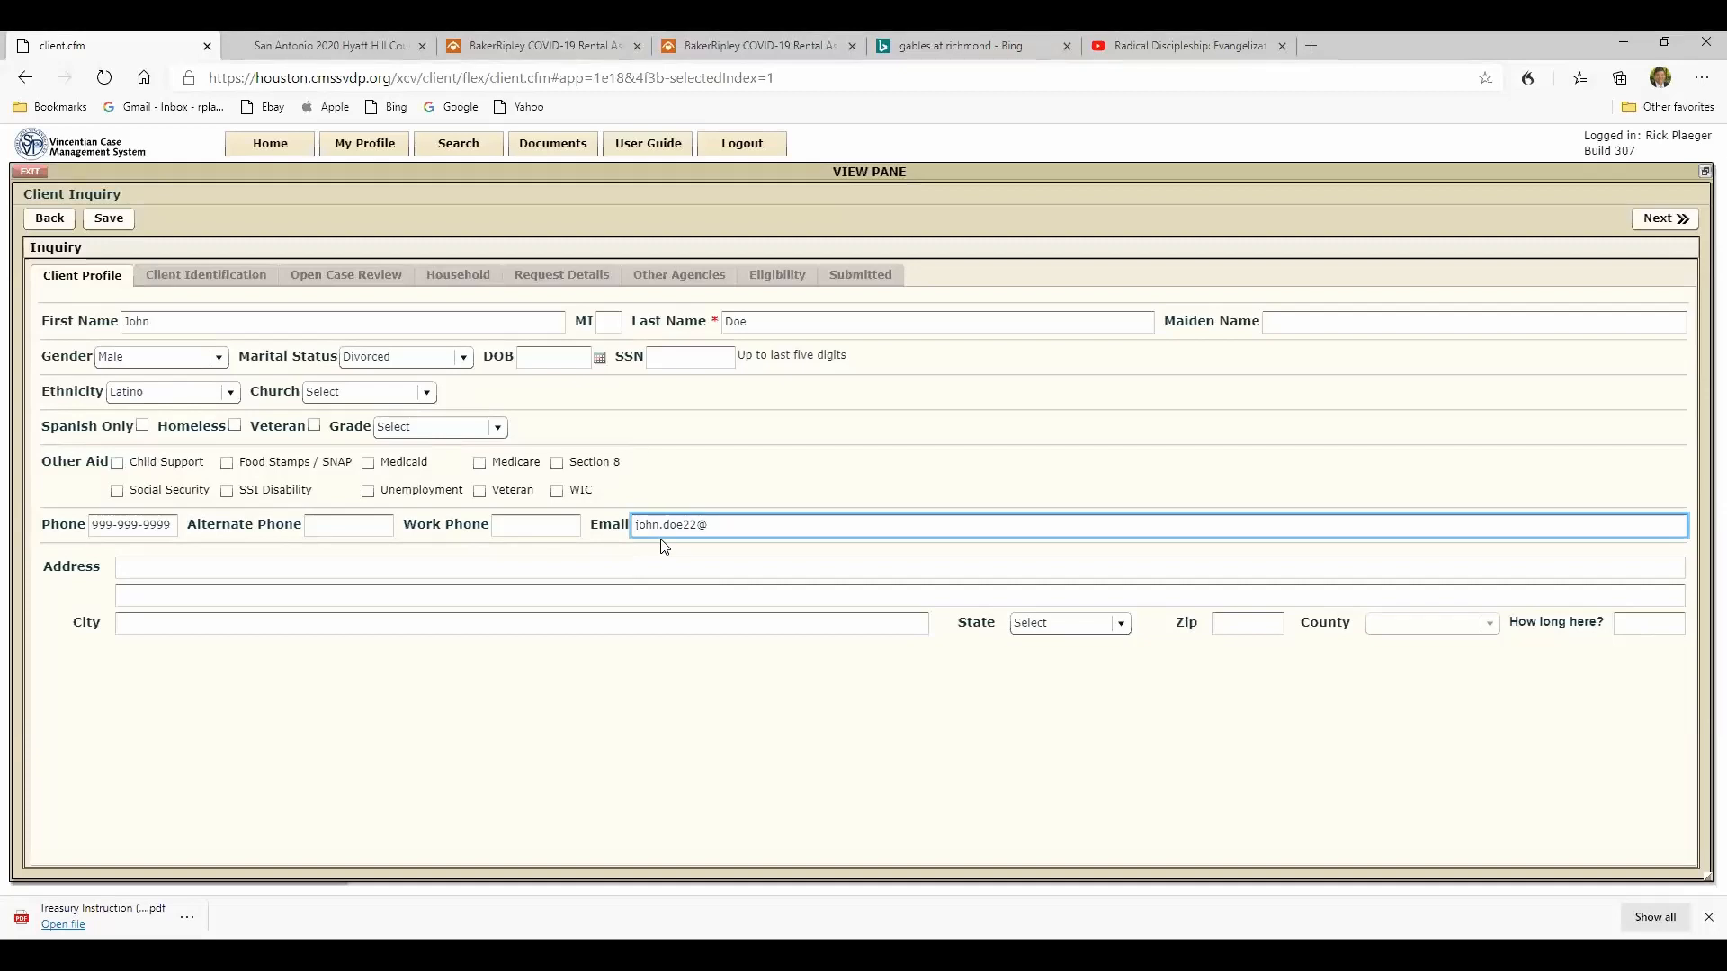
- Enter the client's street address with the apartment number on the first address line
click(120, 565)
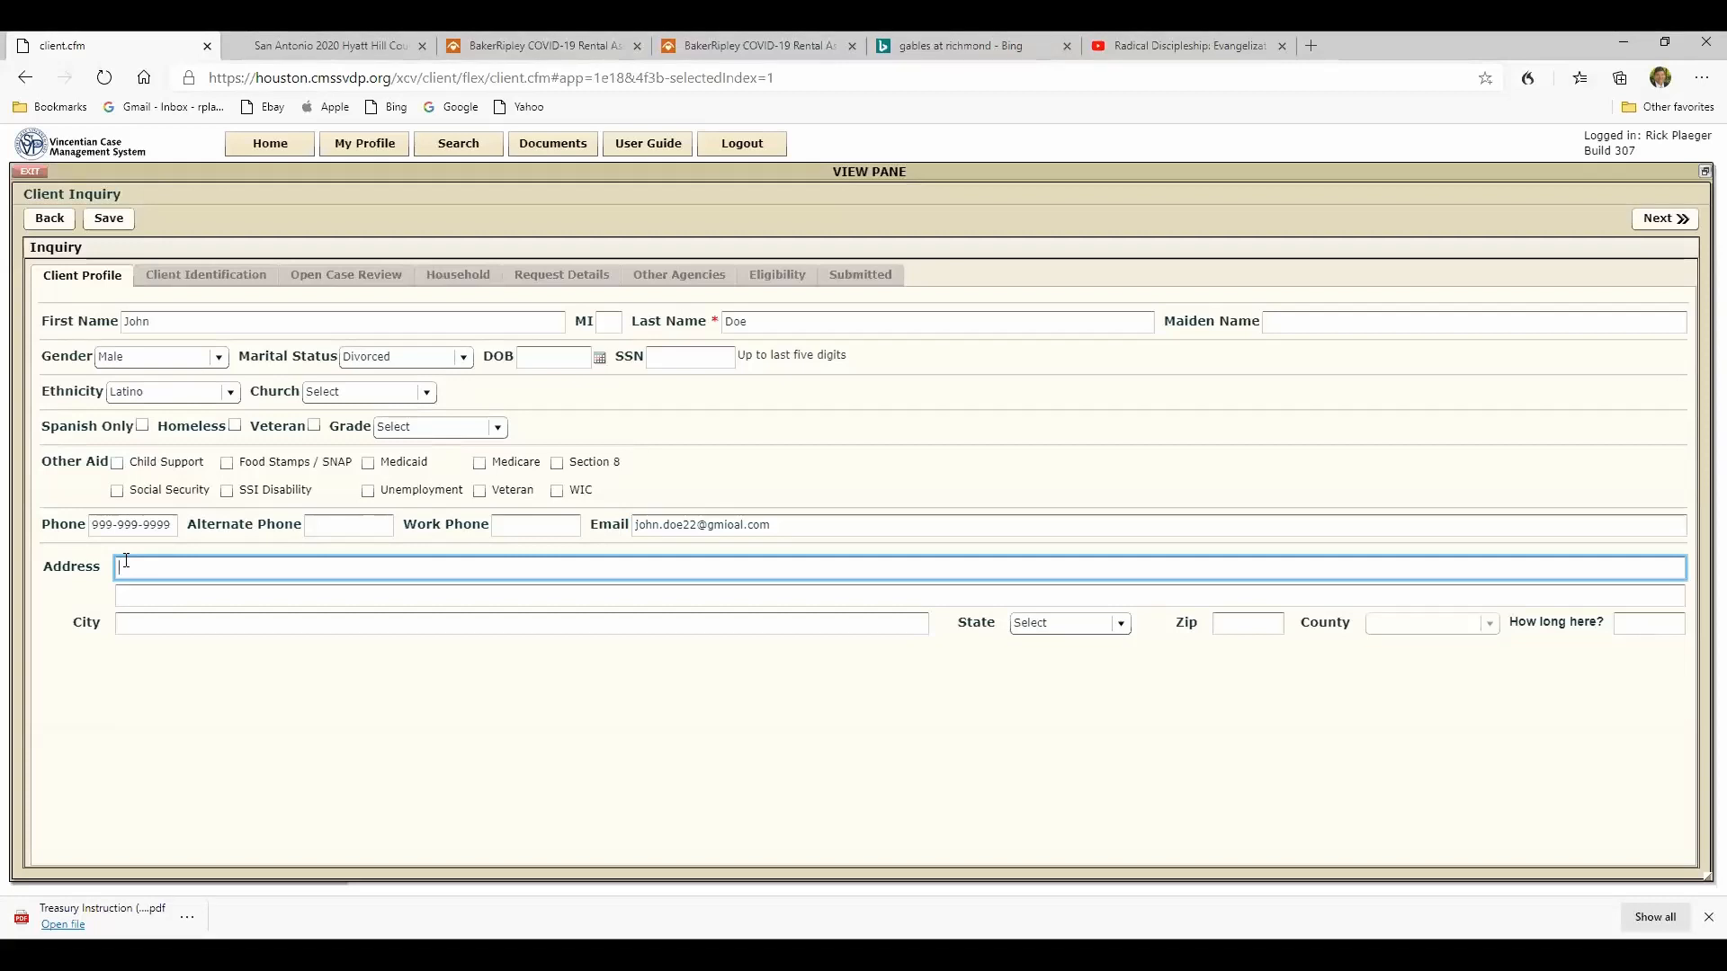
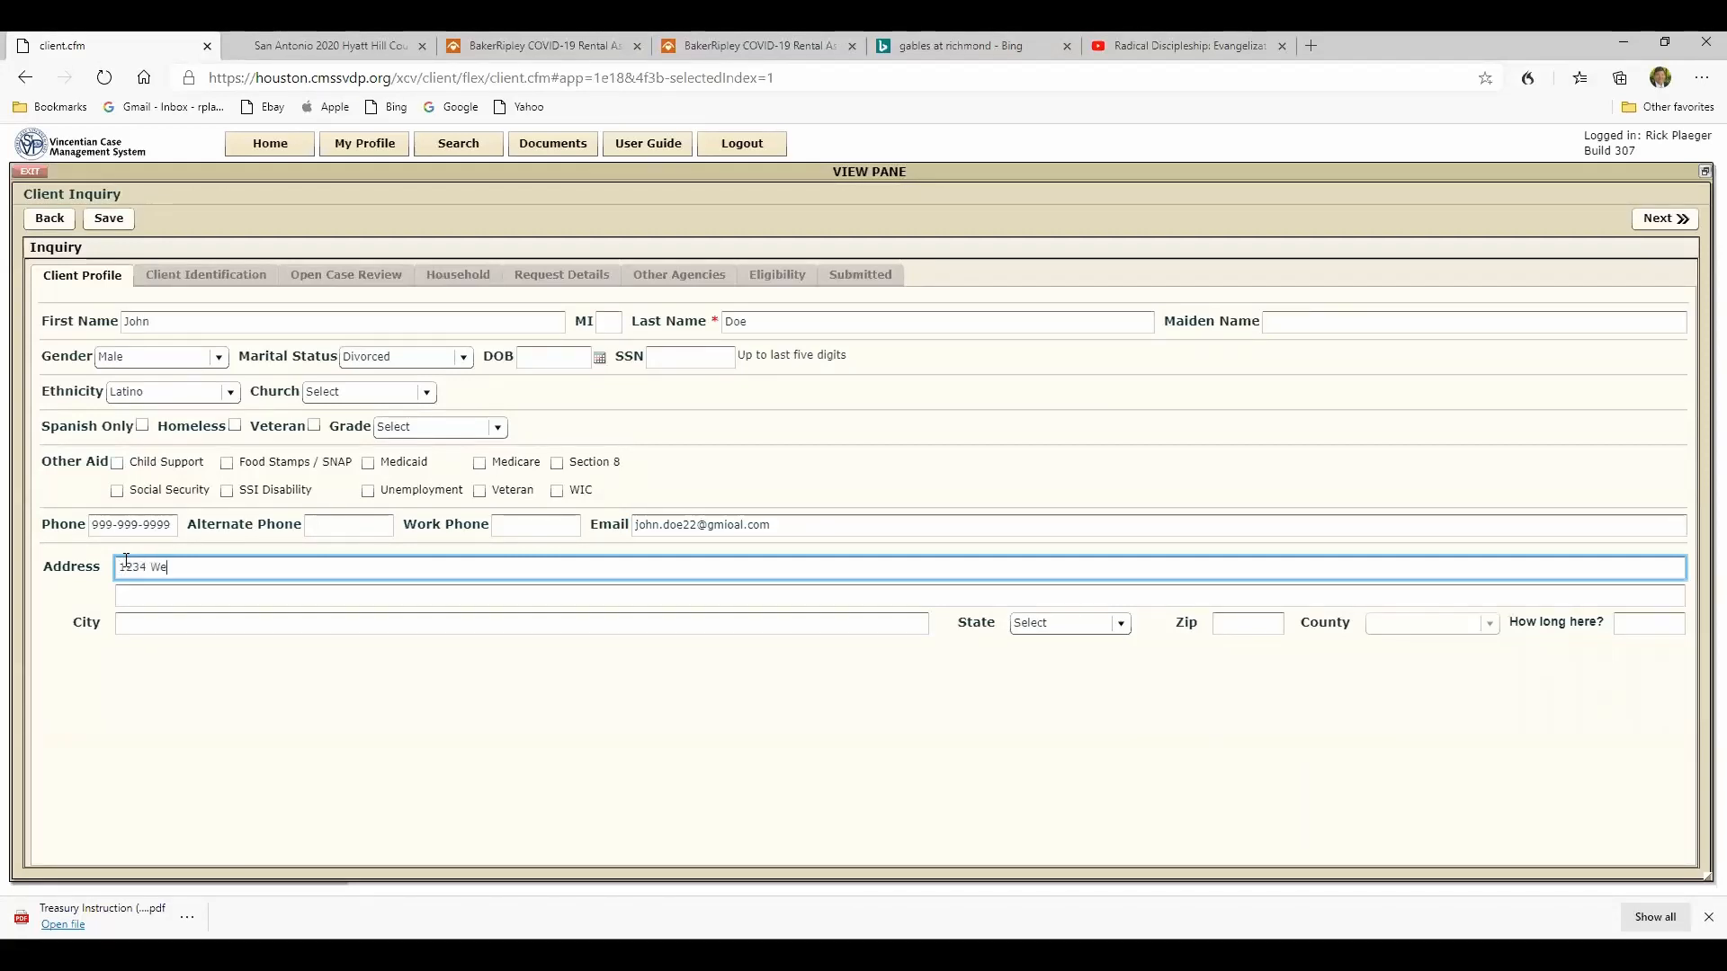
- Fill in the client's city, choose Texas as the state, enter the ZIP code and advance the inquiry to client identification
click(144, 622)
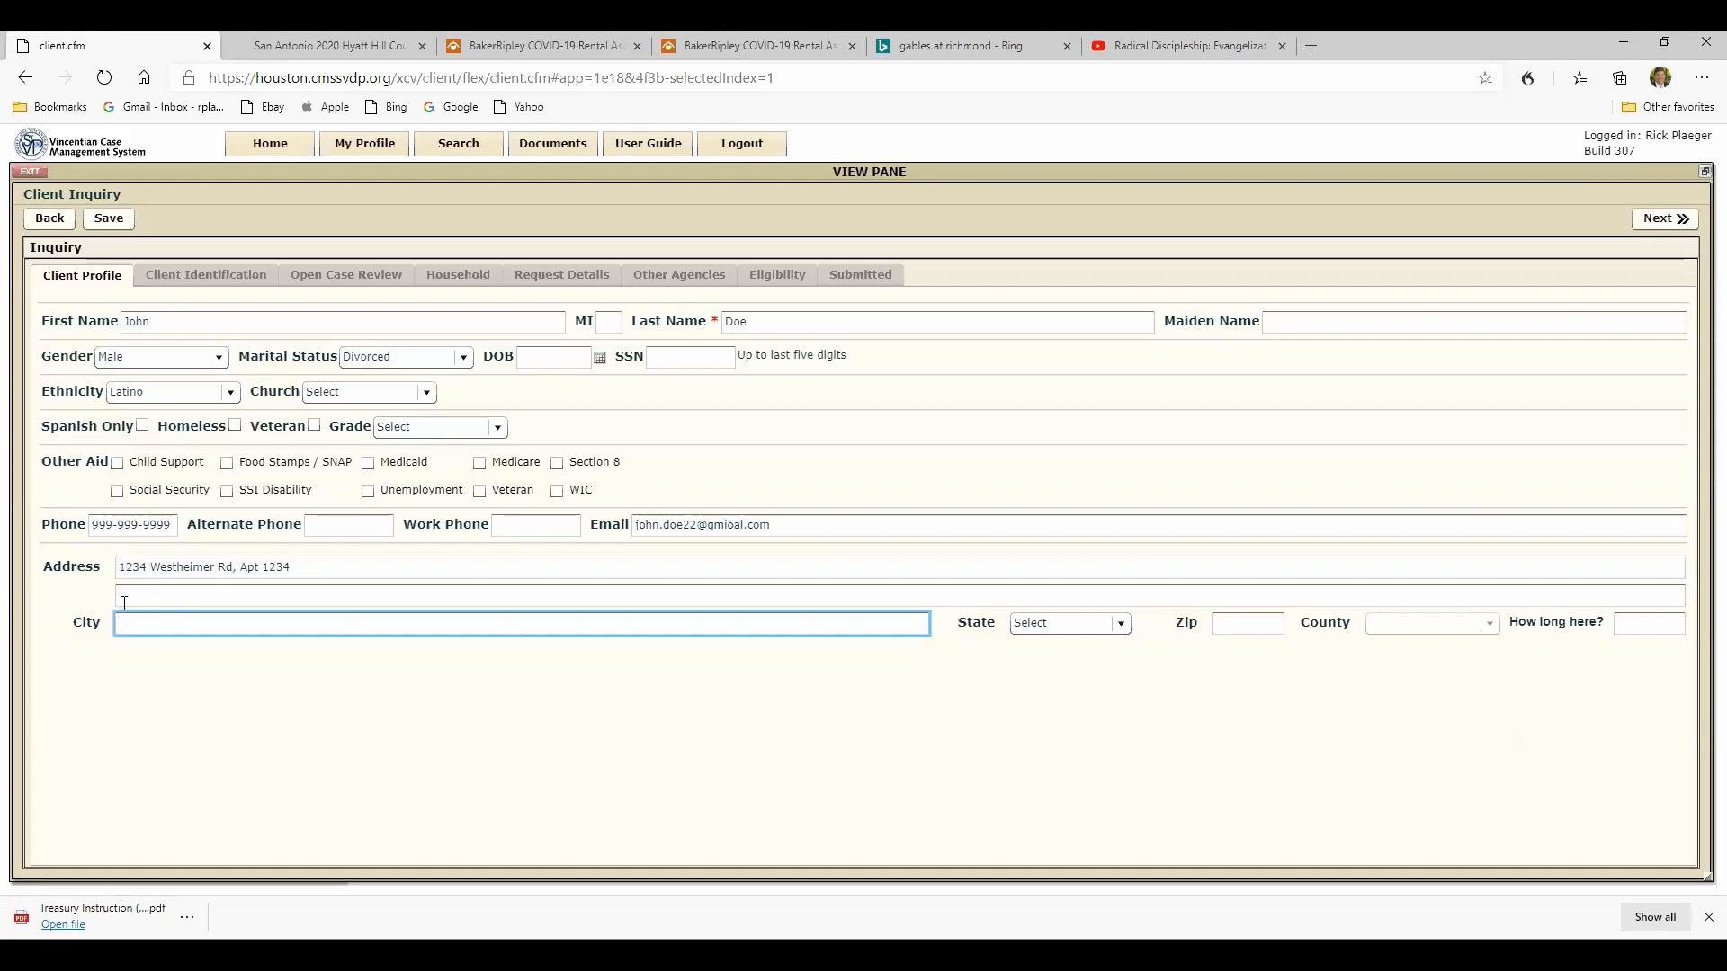
text(Houston)
click(1111, 621)
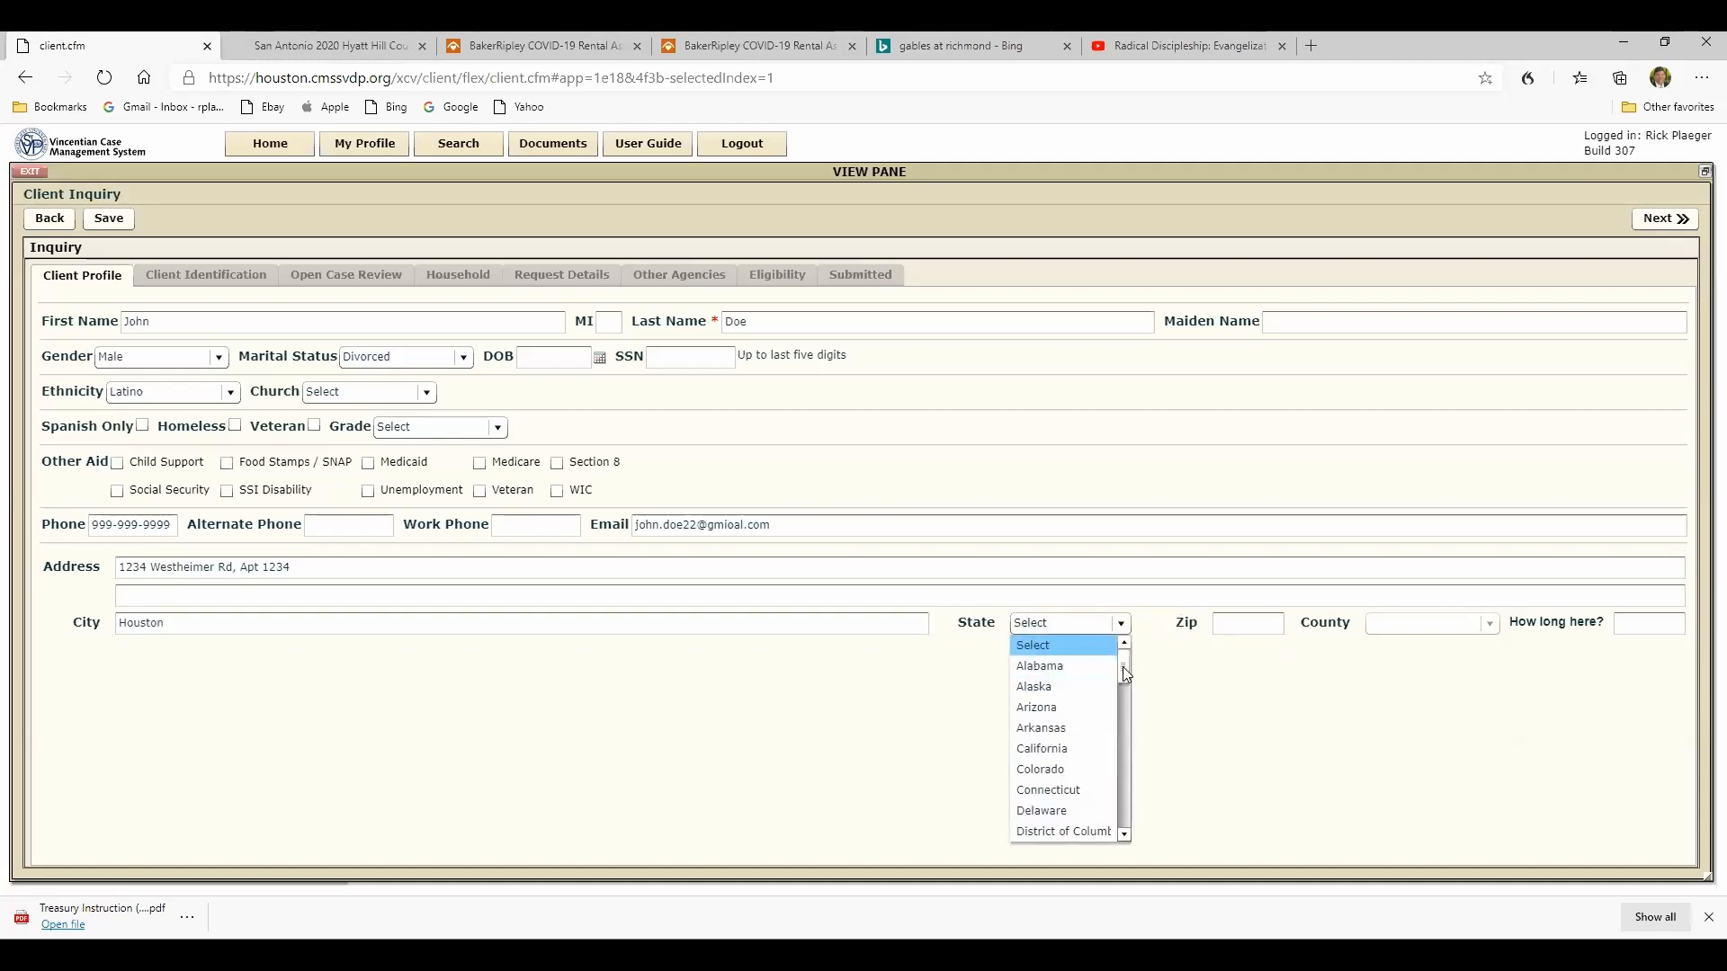
text(tex)
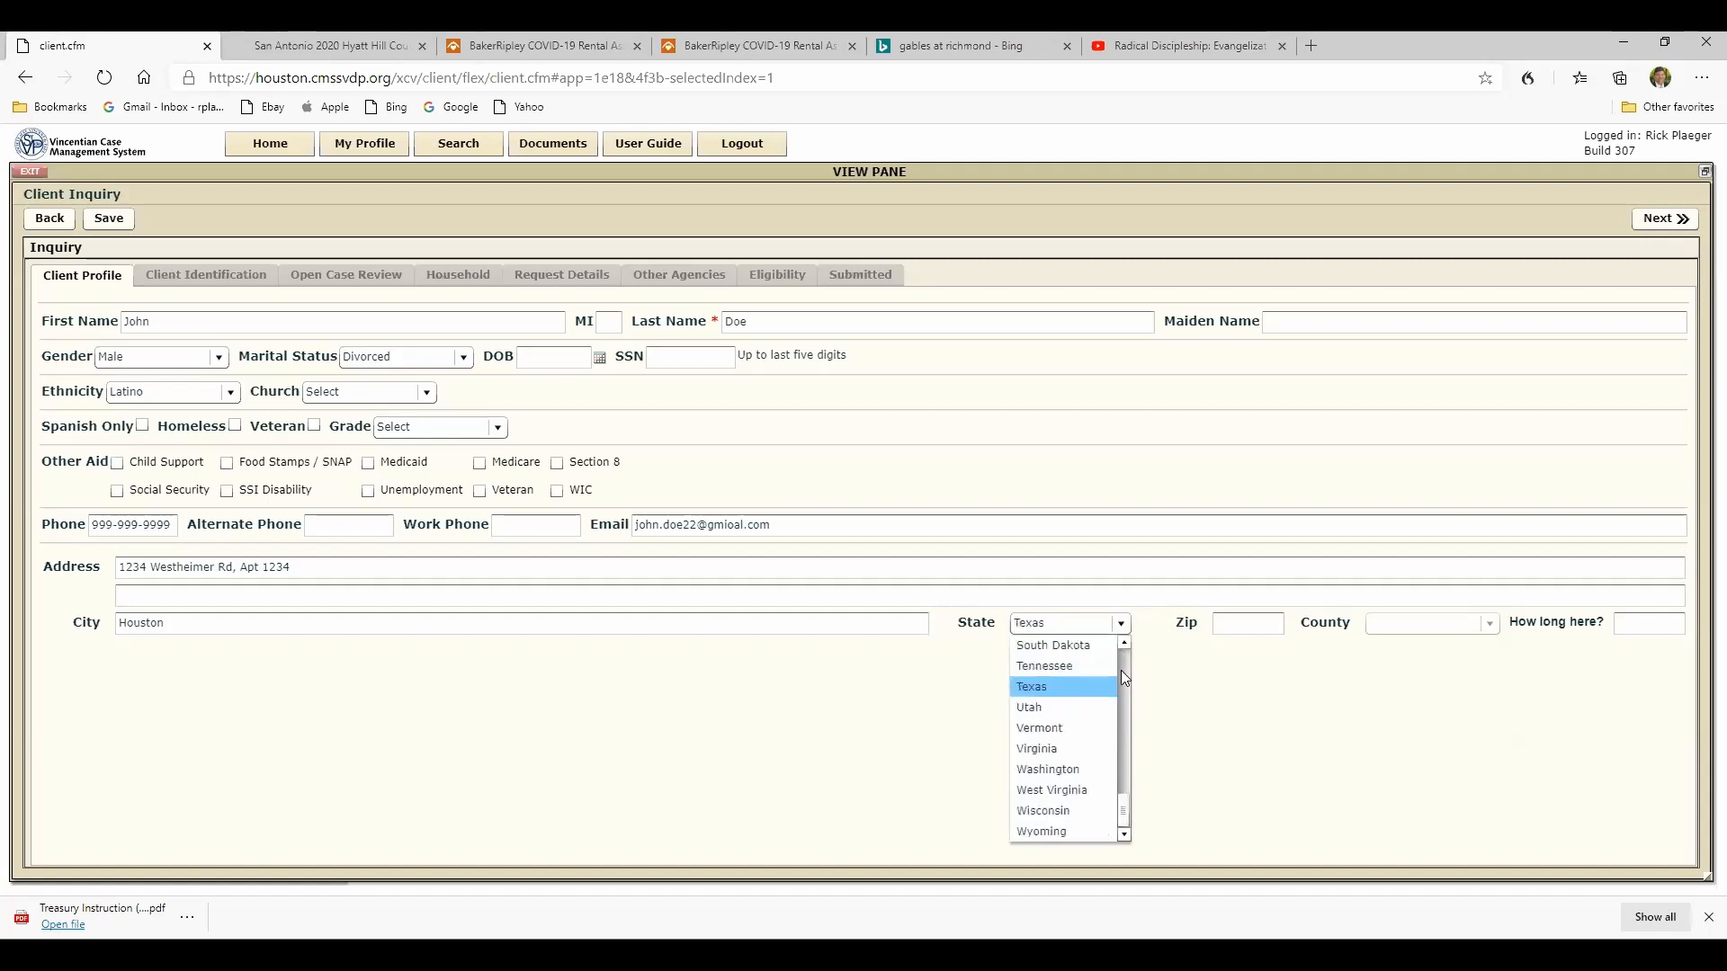
click(1026, 688)
click(1214, 623)
text(77057)
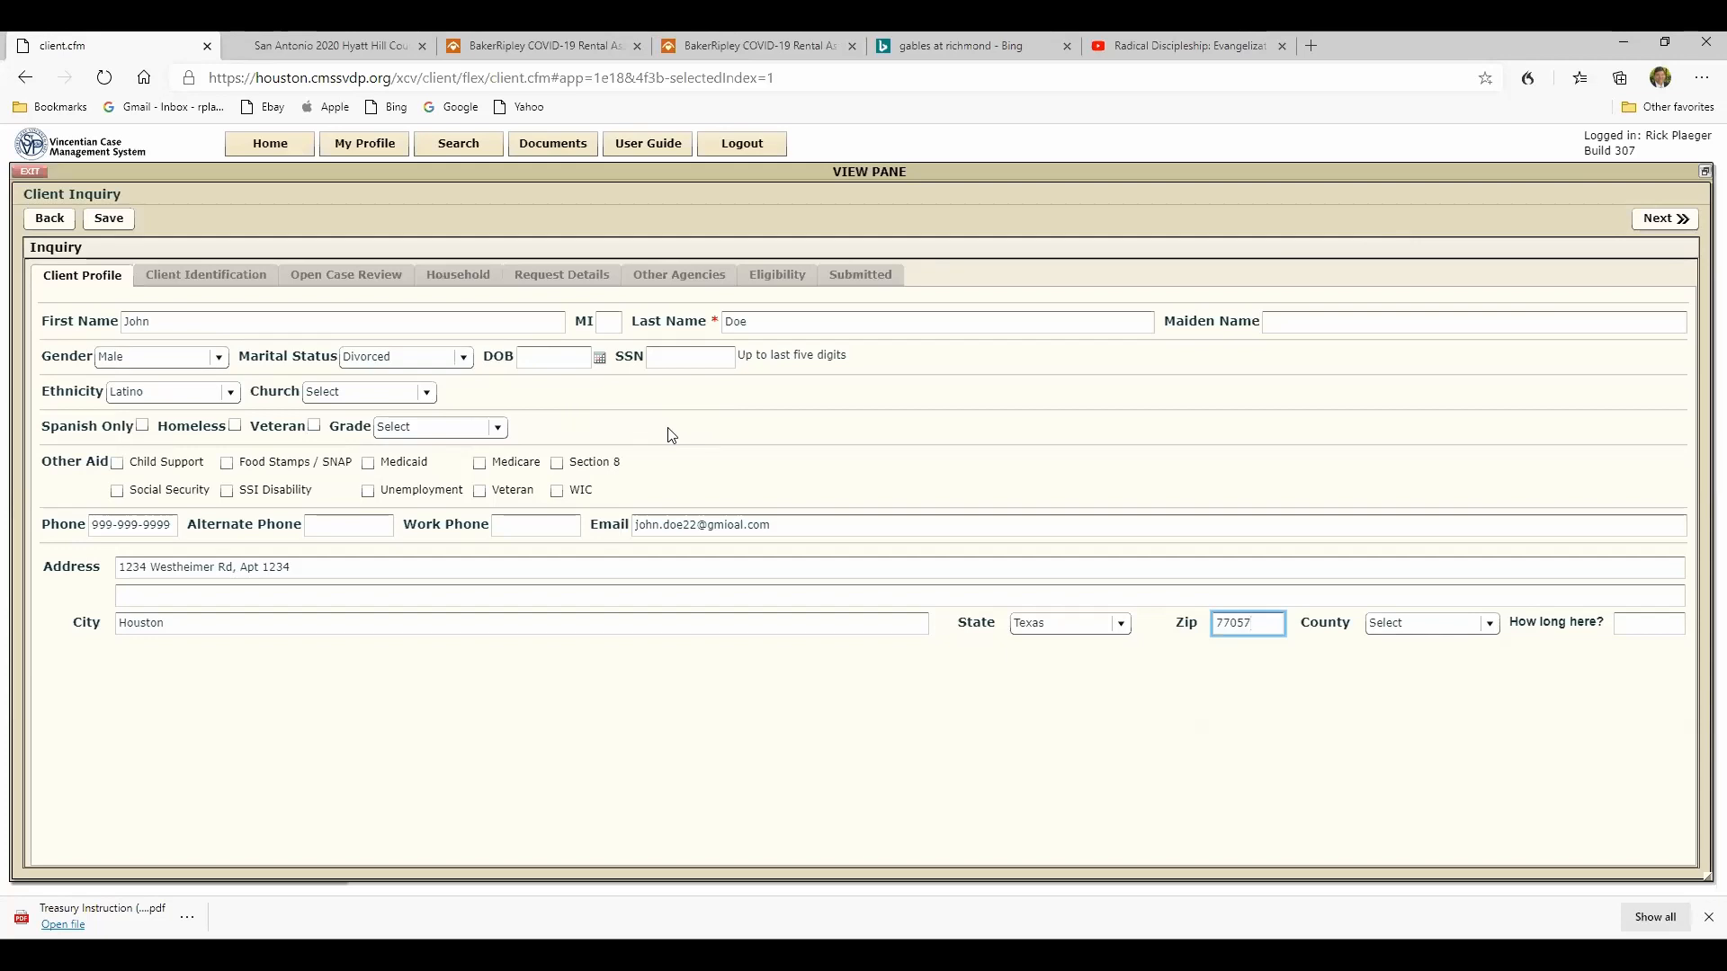
click(1653, 225)
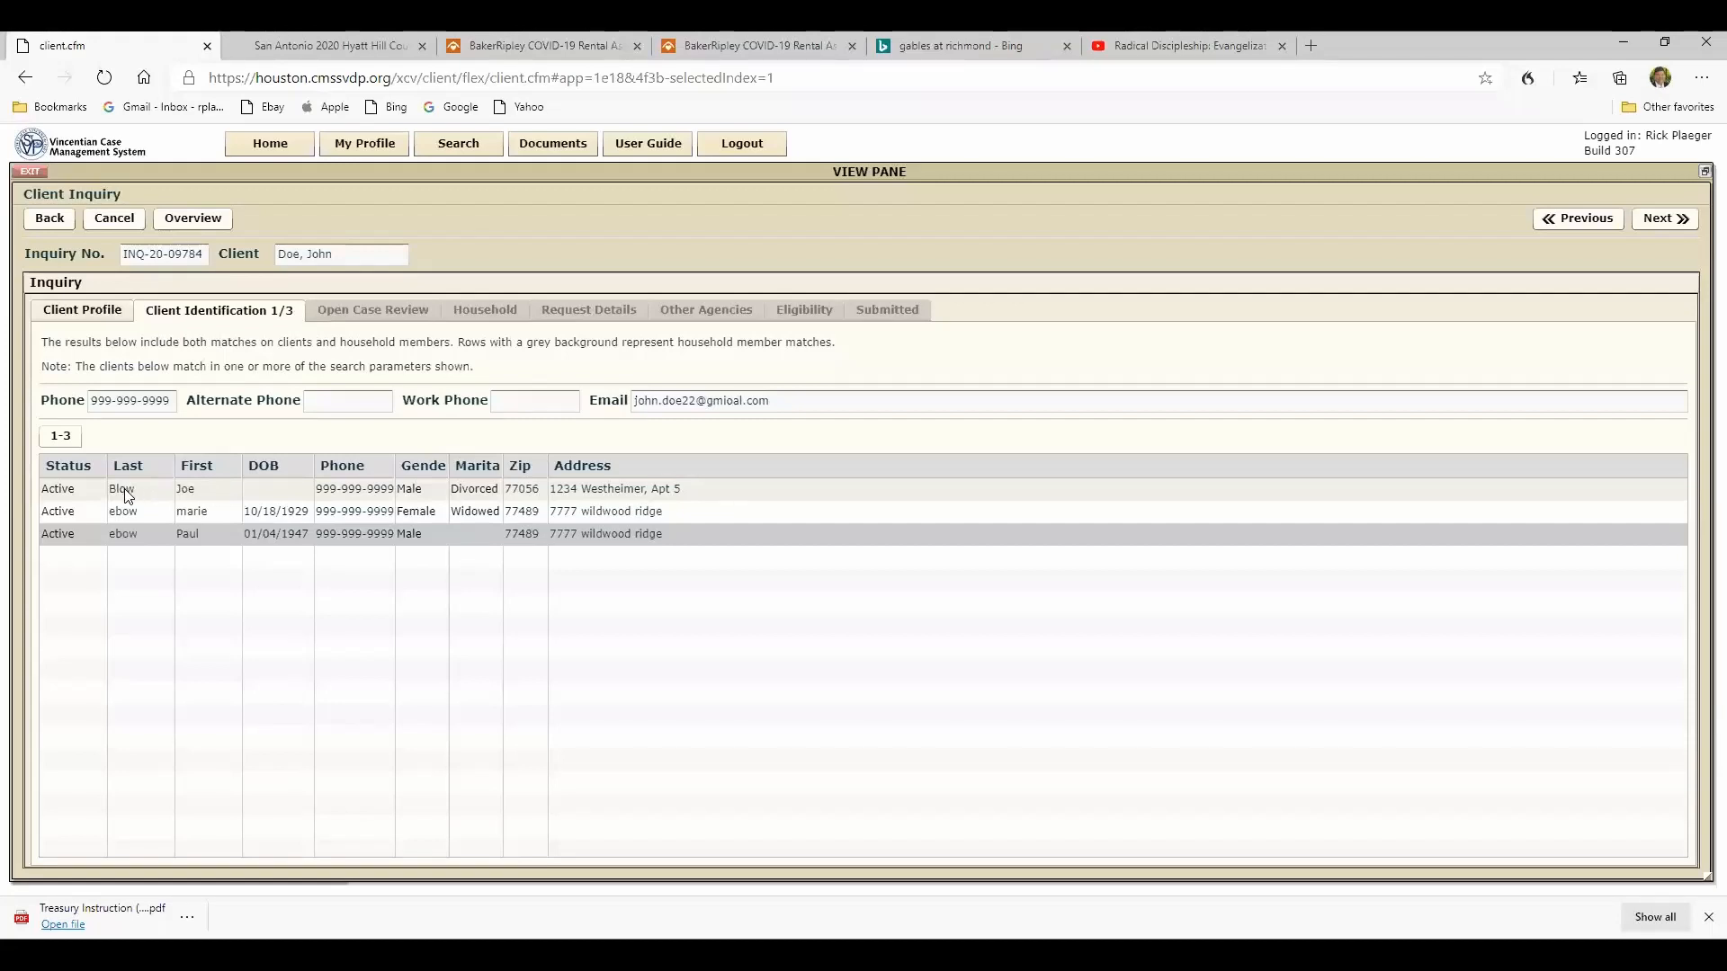
- Search the cases by the start of the first matched client's last name with a % wildcard, after clearing the previous search criteria
click(468, 149)
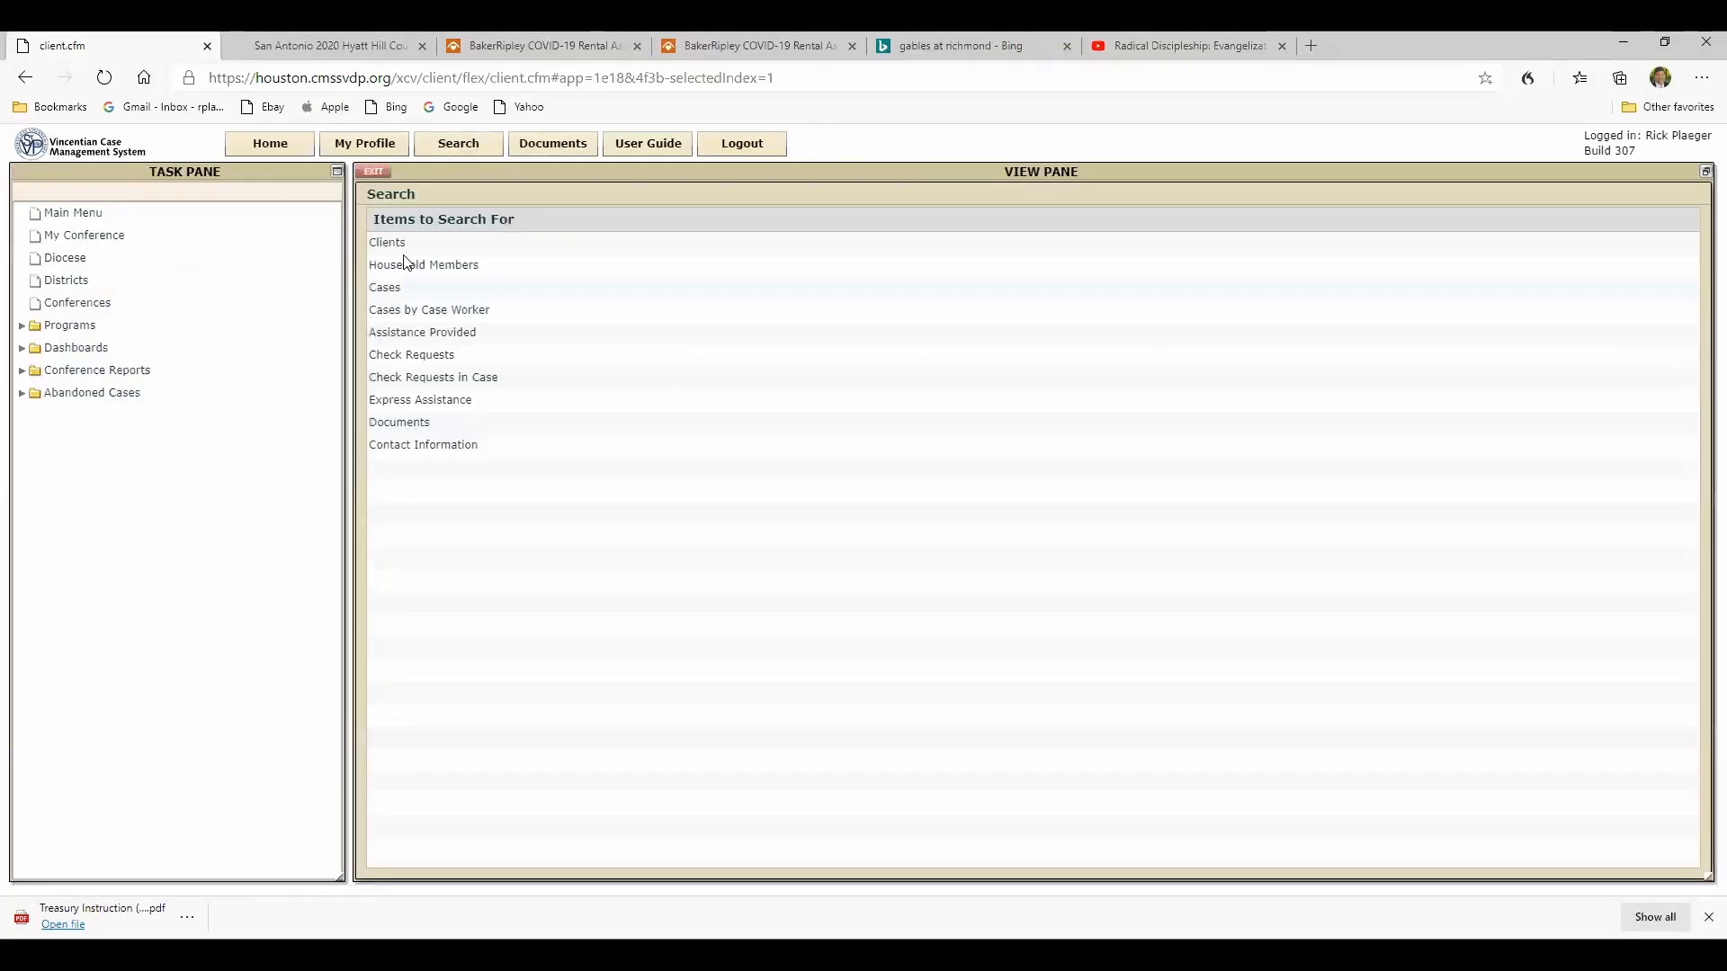
click(387, 289)
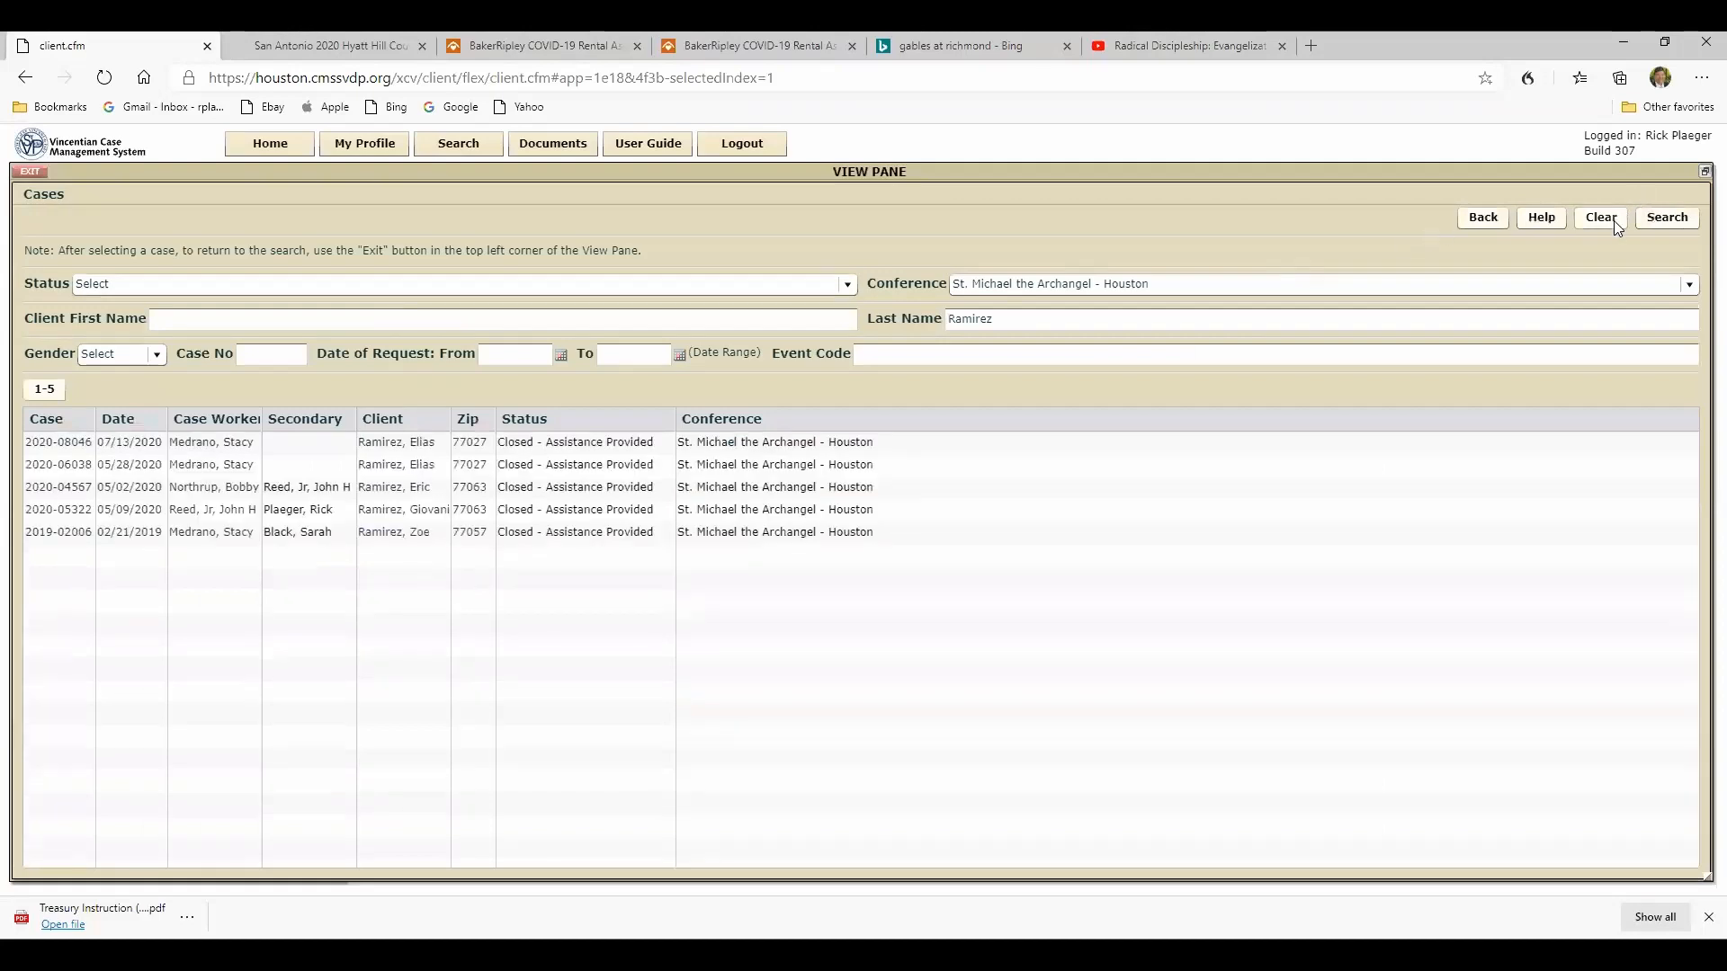
click(1614, 219)
click(959, 320)
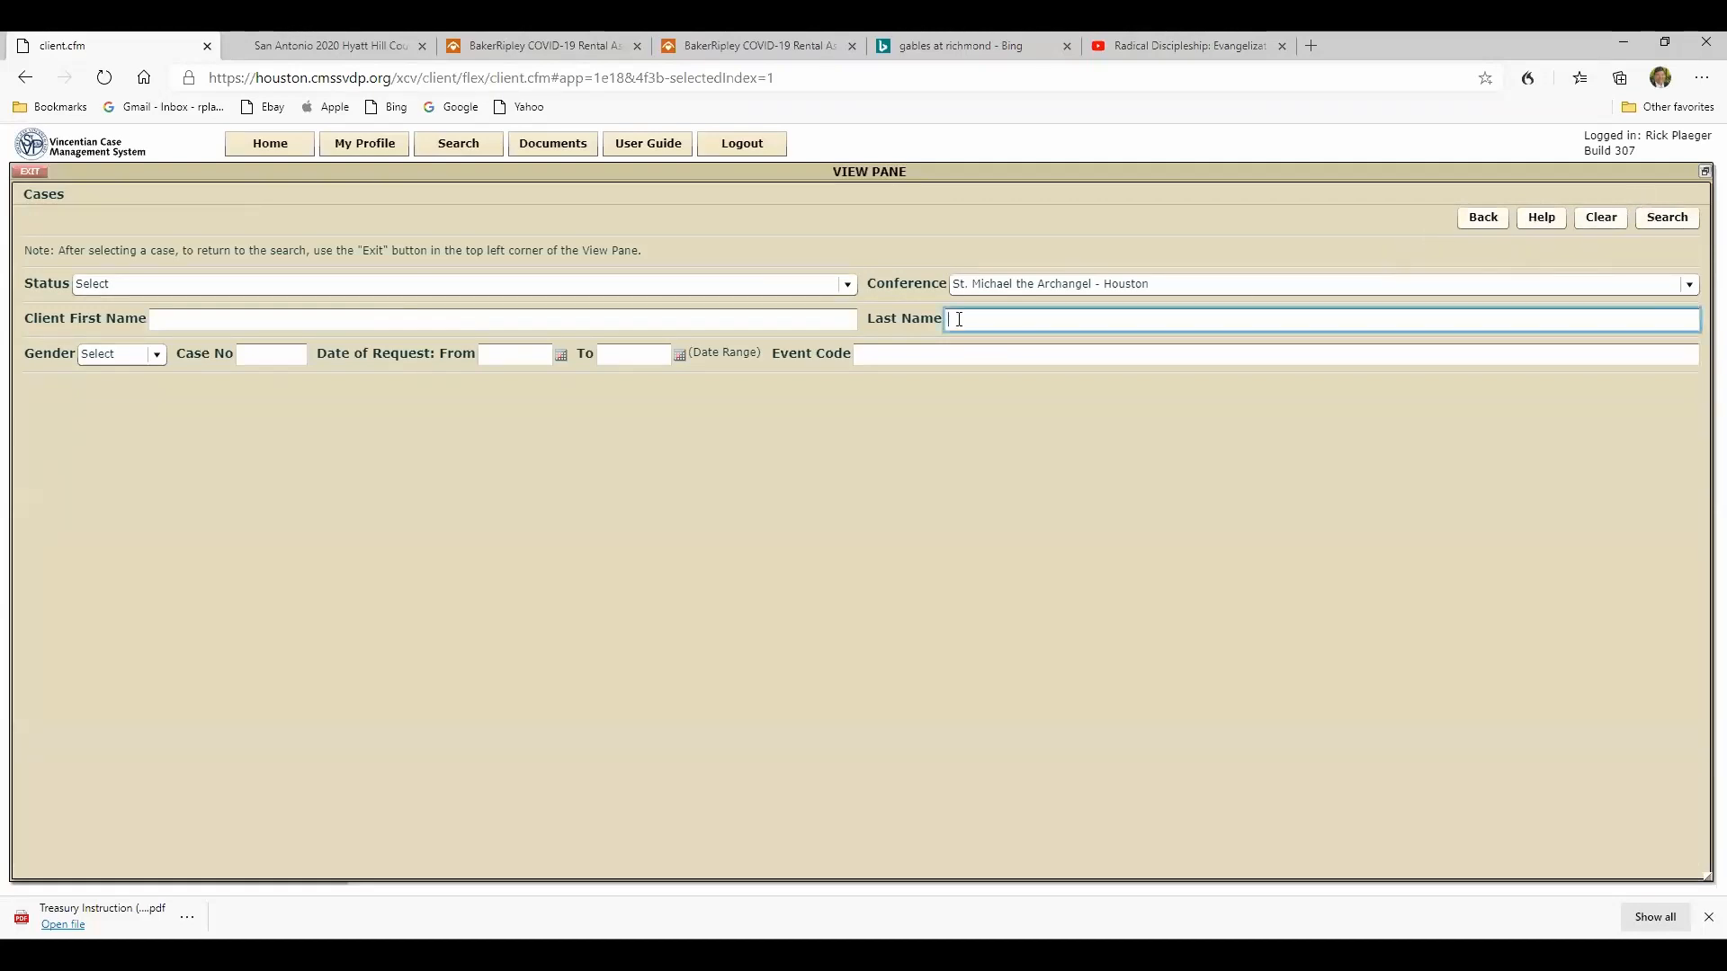
text(Glow)
click(1655, 223)
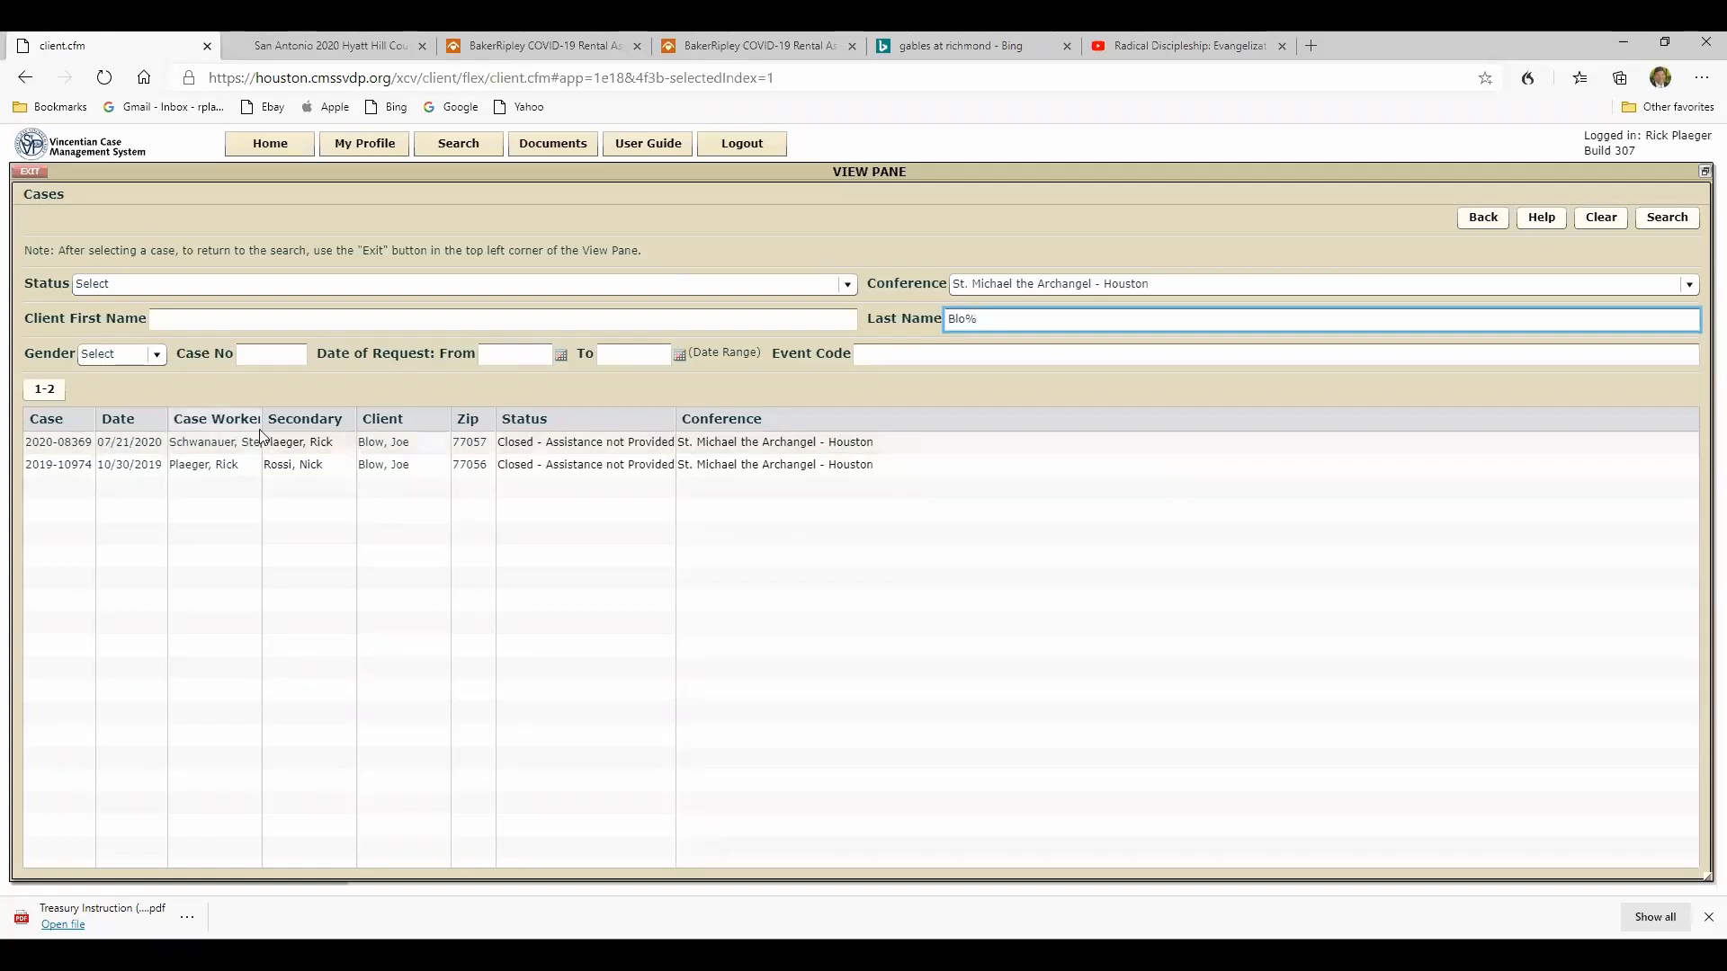
- Open the client's case dated 07/21/2020 and review its intake profile, visit, household, situation and requests
click(408, 444)
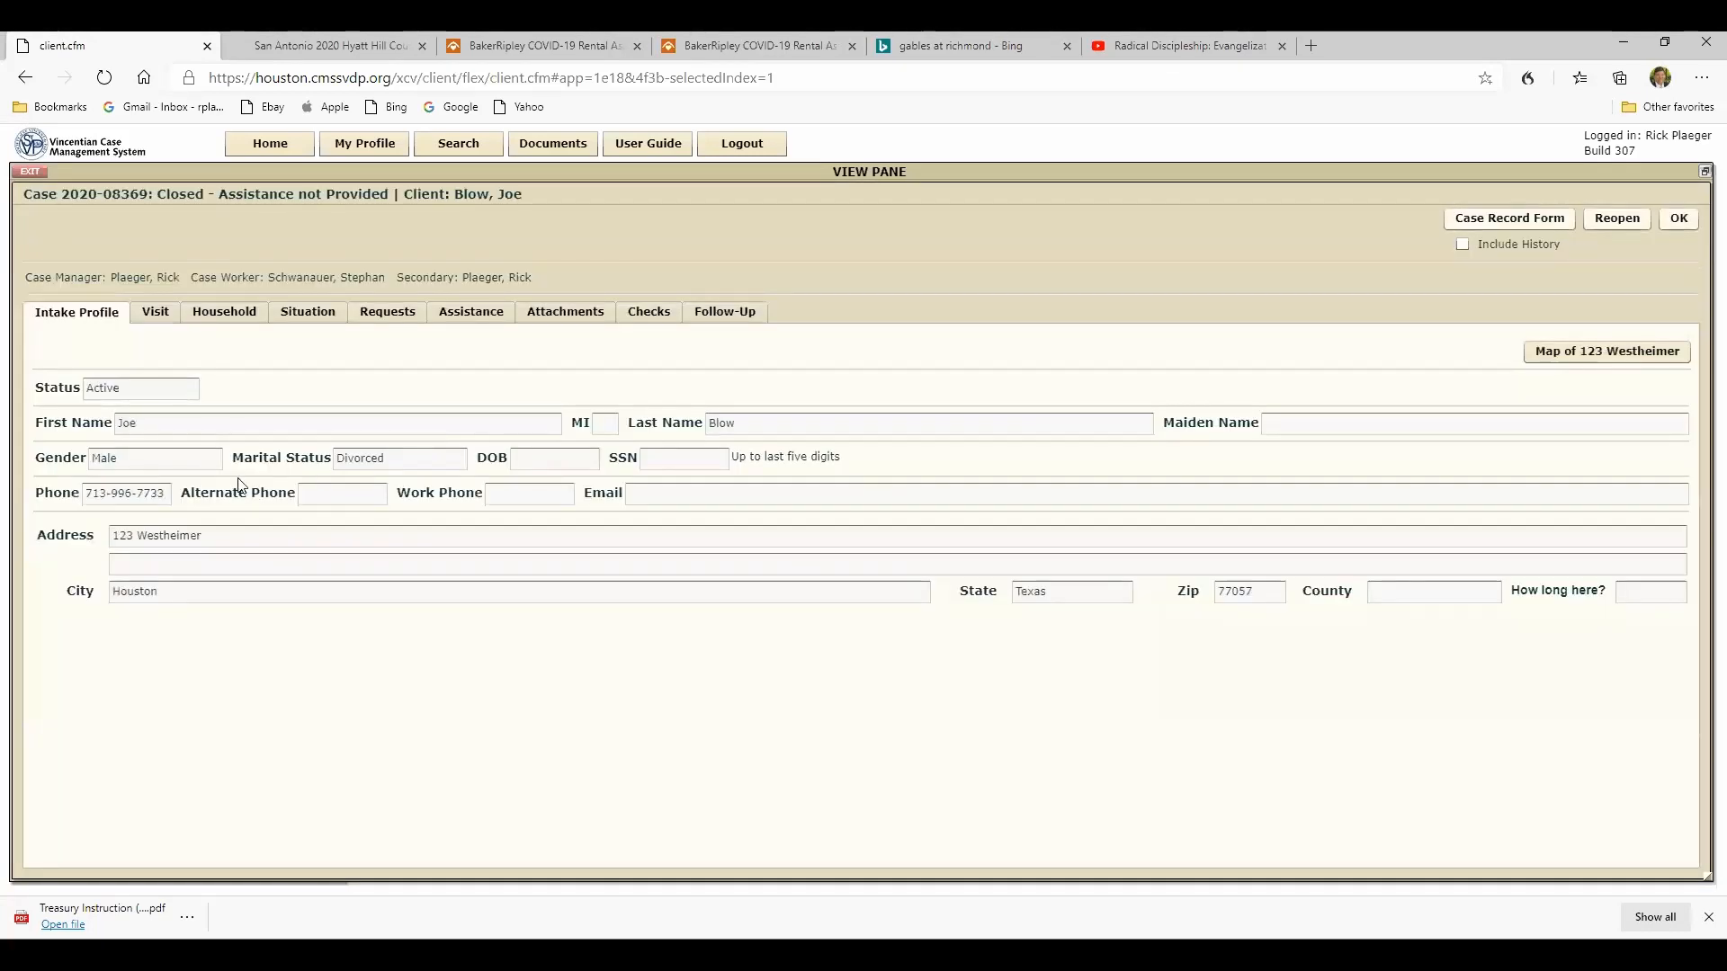
click(156, 315)
click(236, 315)
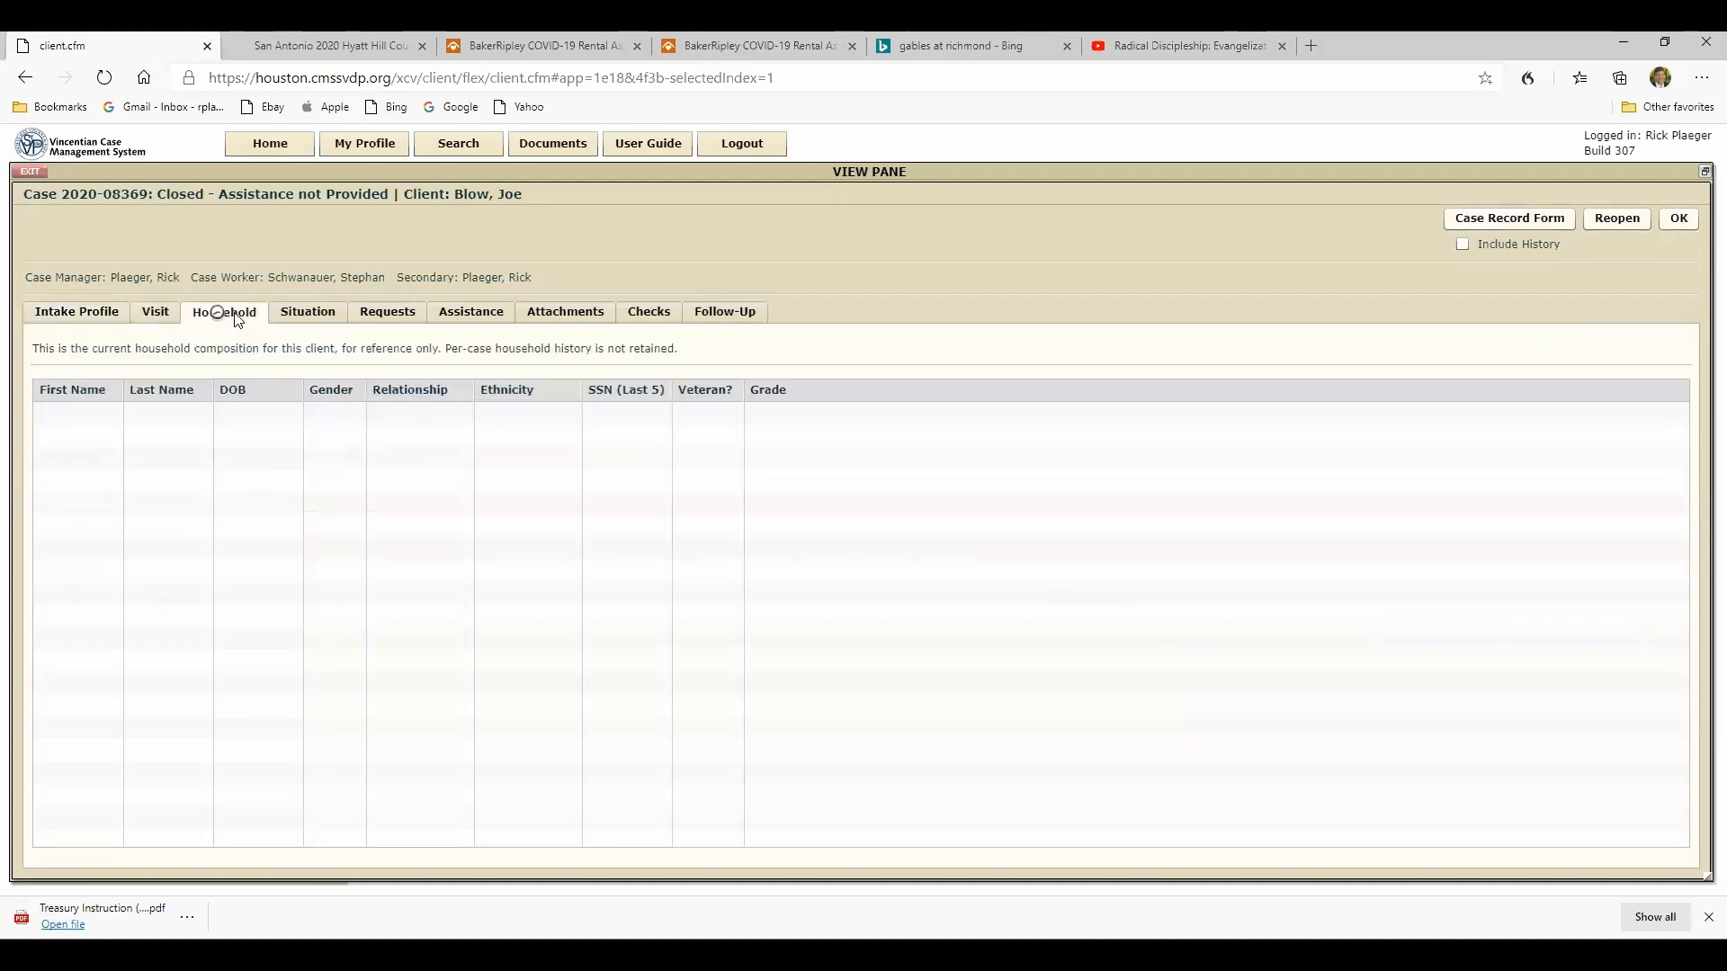
click(308, 315)
click(392, 317)
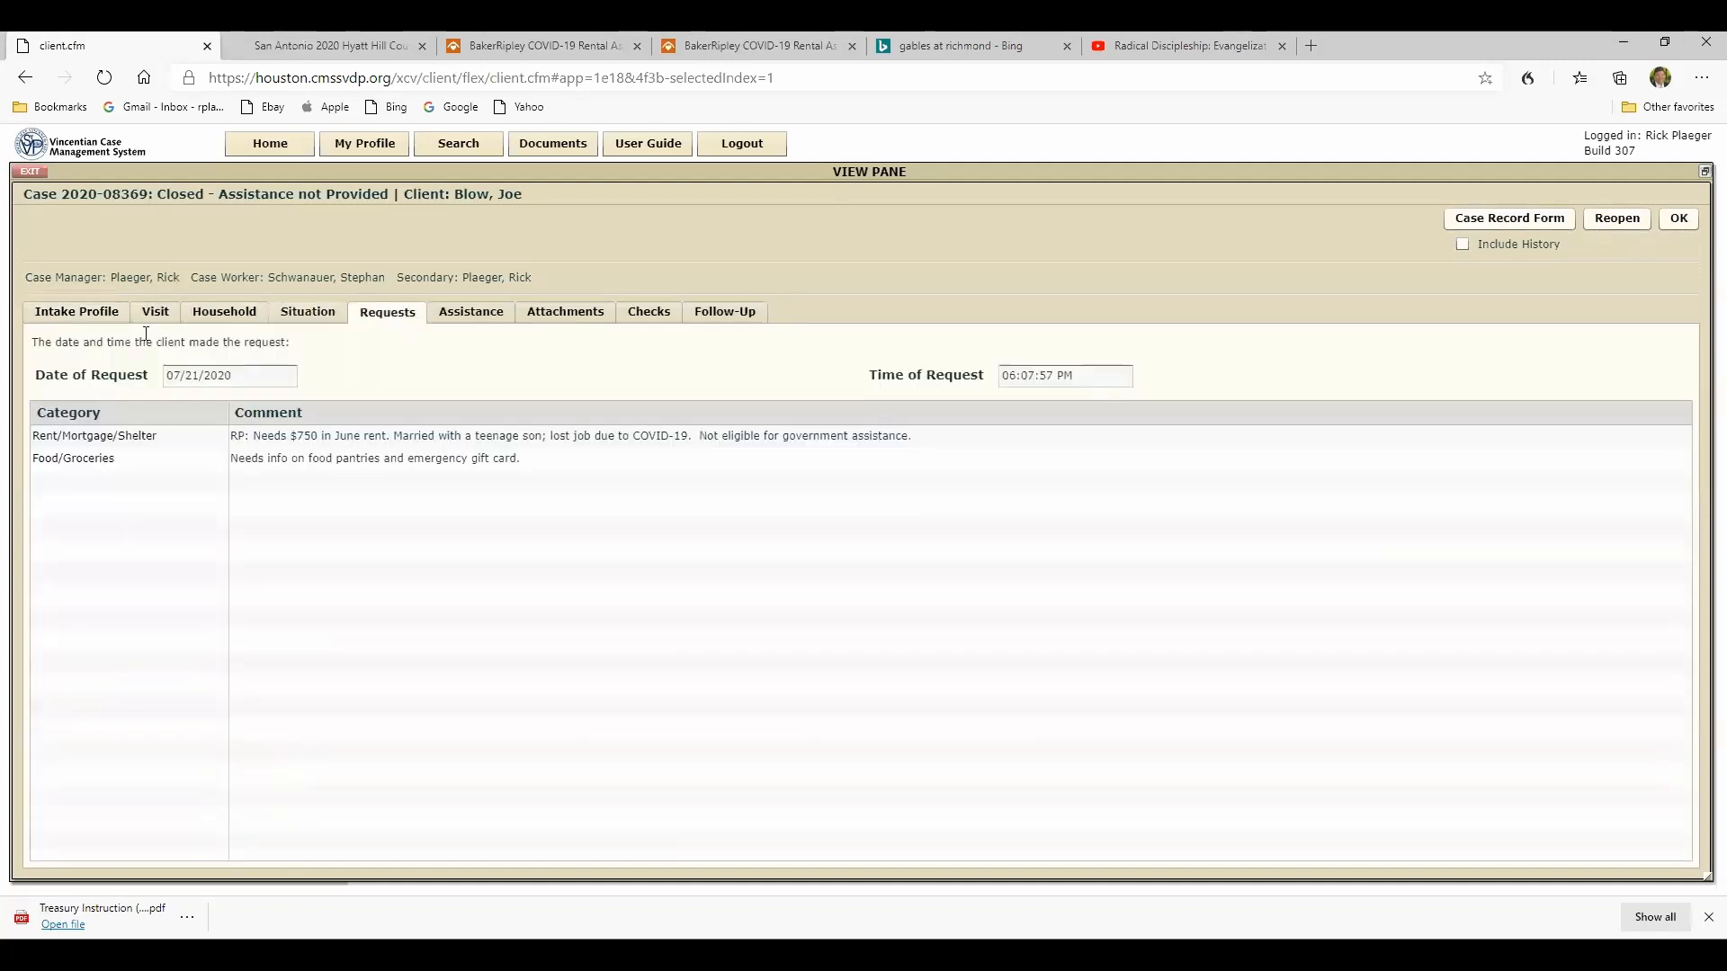
click(87, 318)
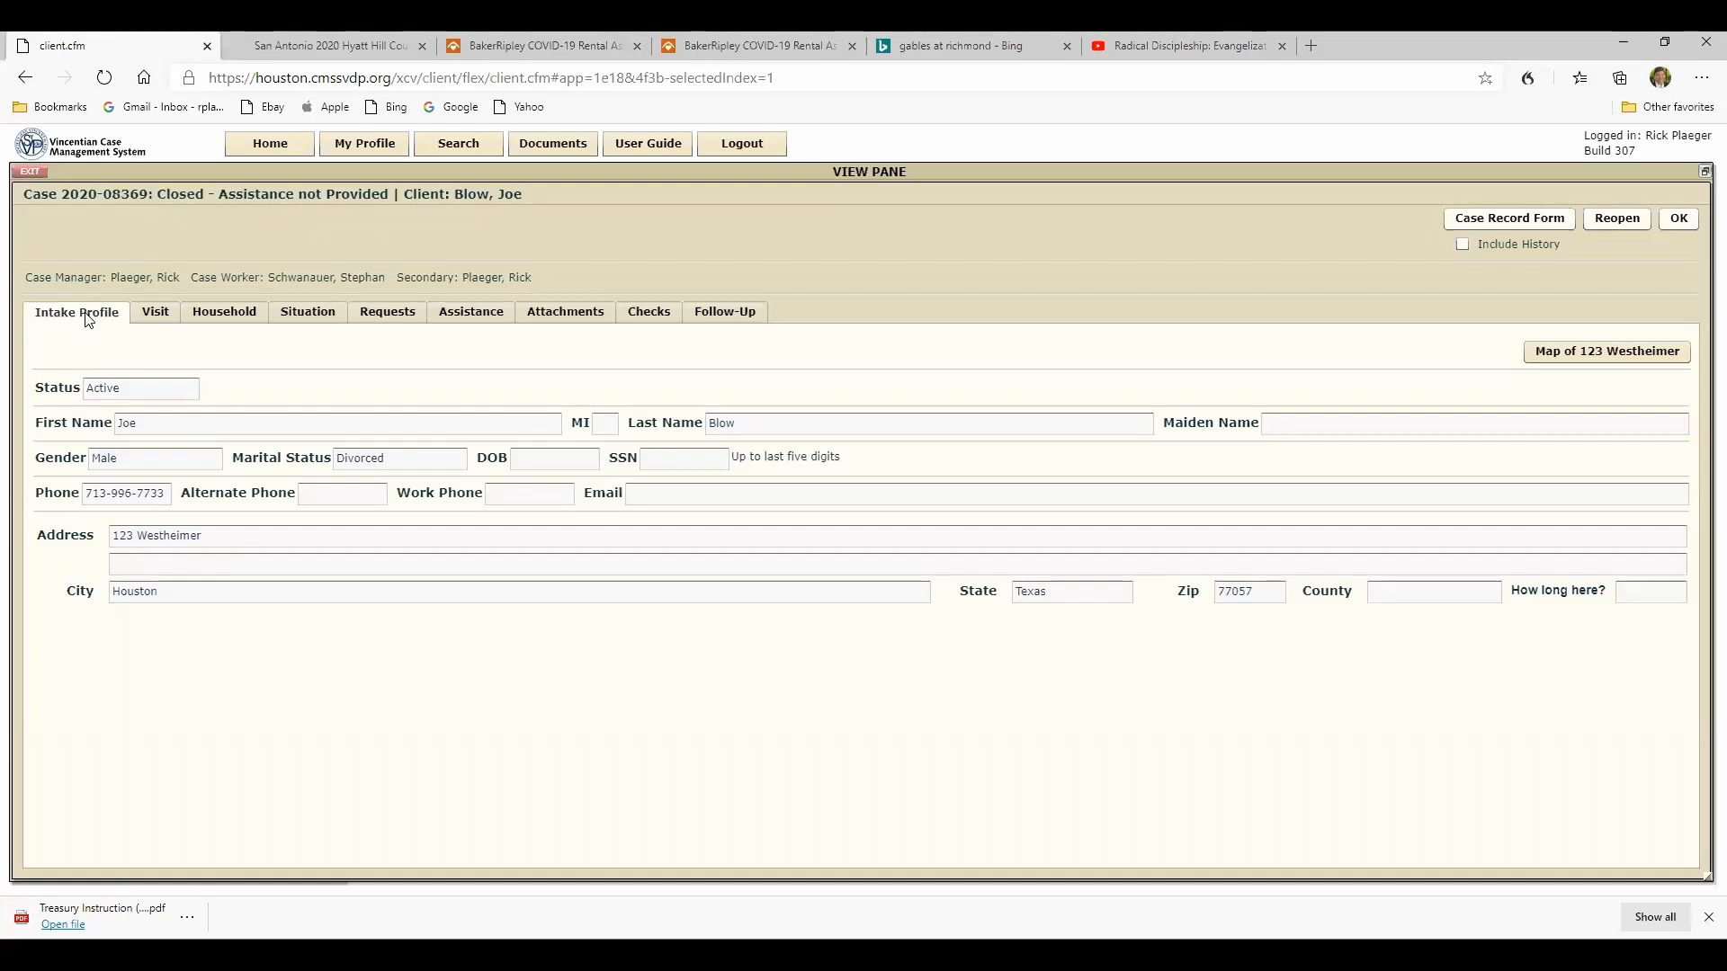
click(156, 316)
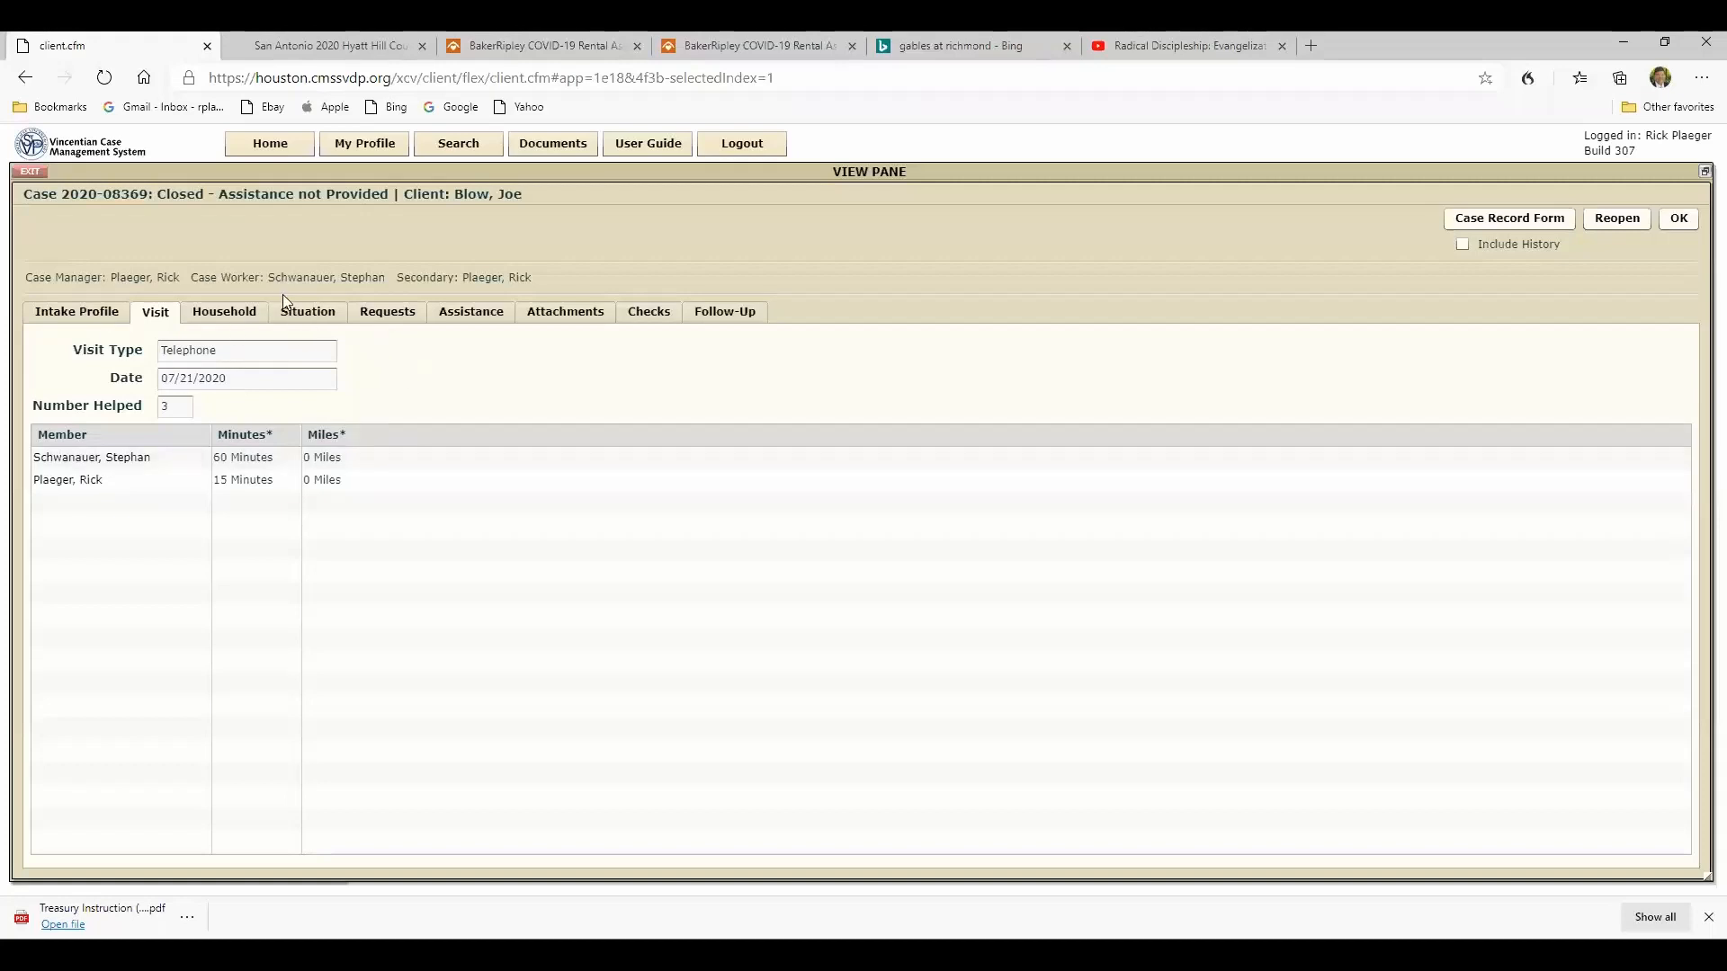
click(236, 313)
click(286, 317)
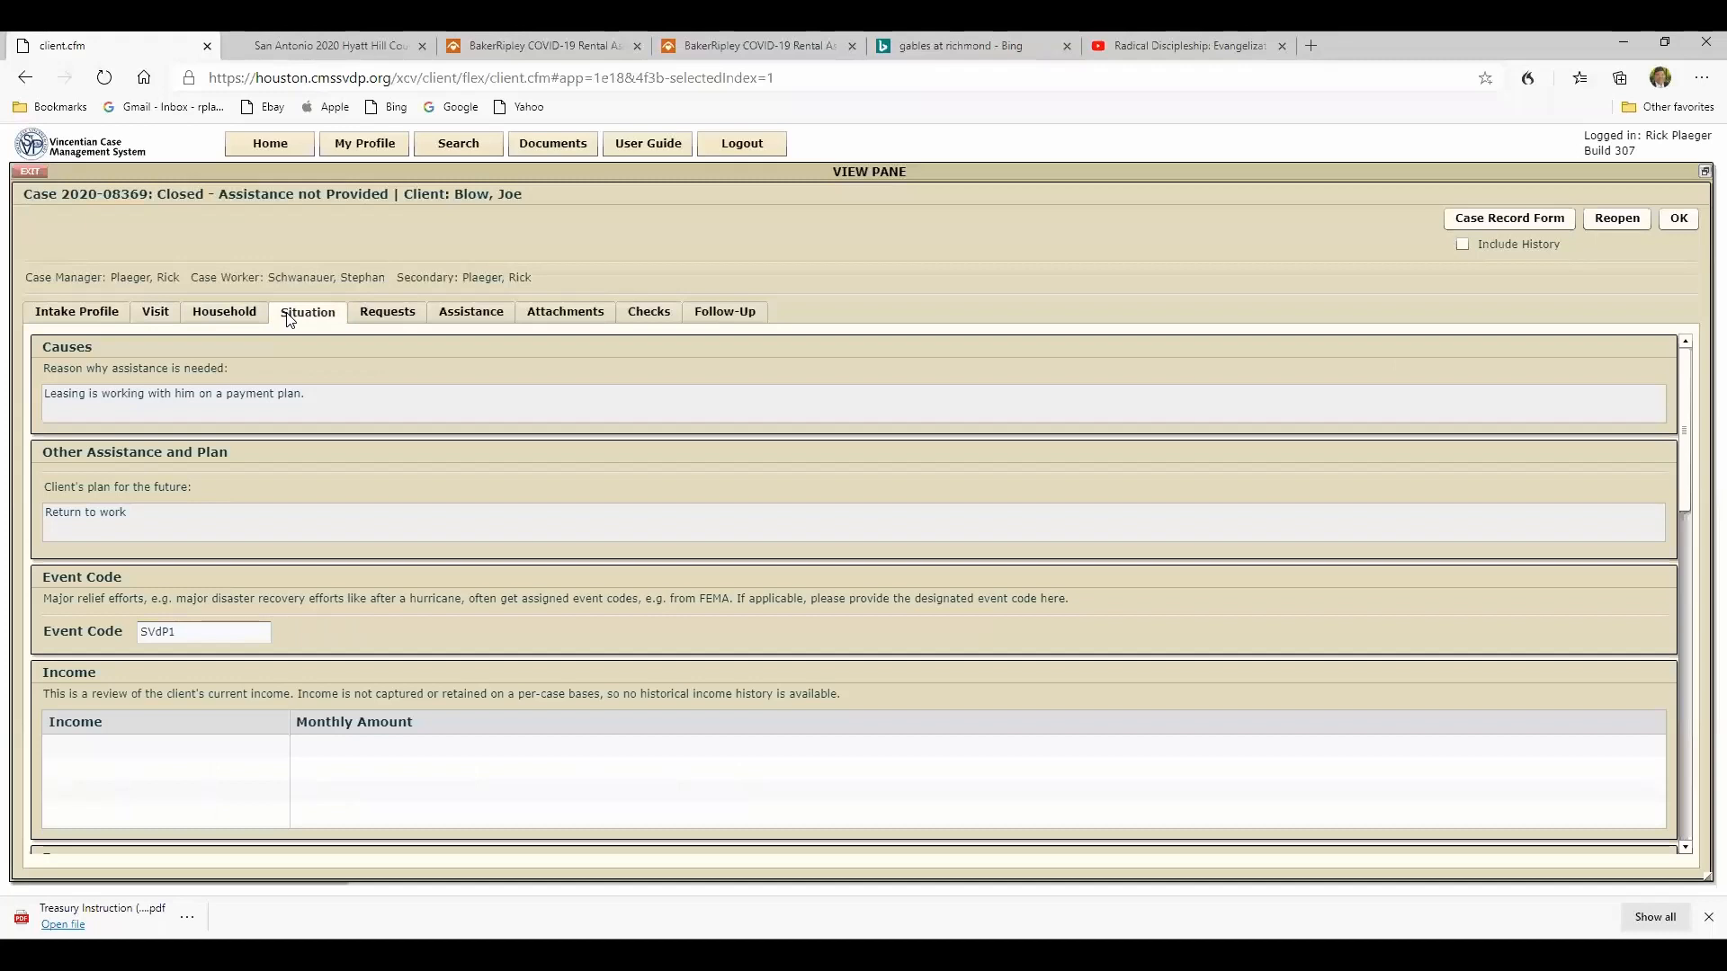
click(377, 320)
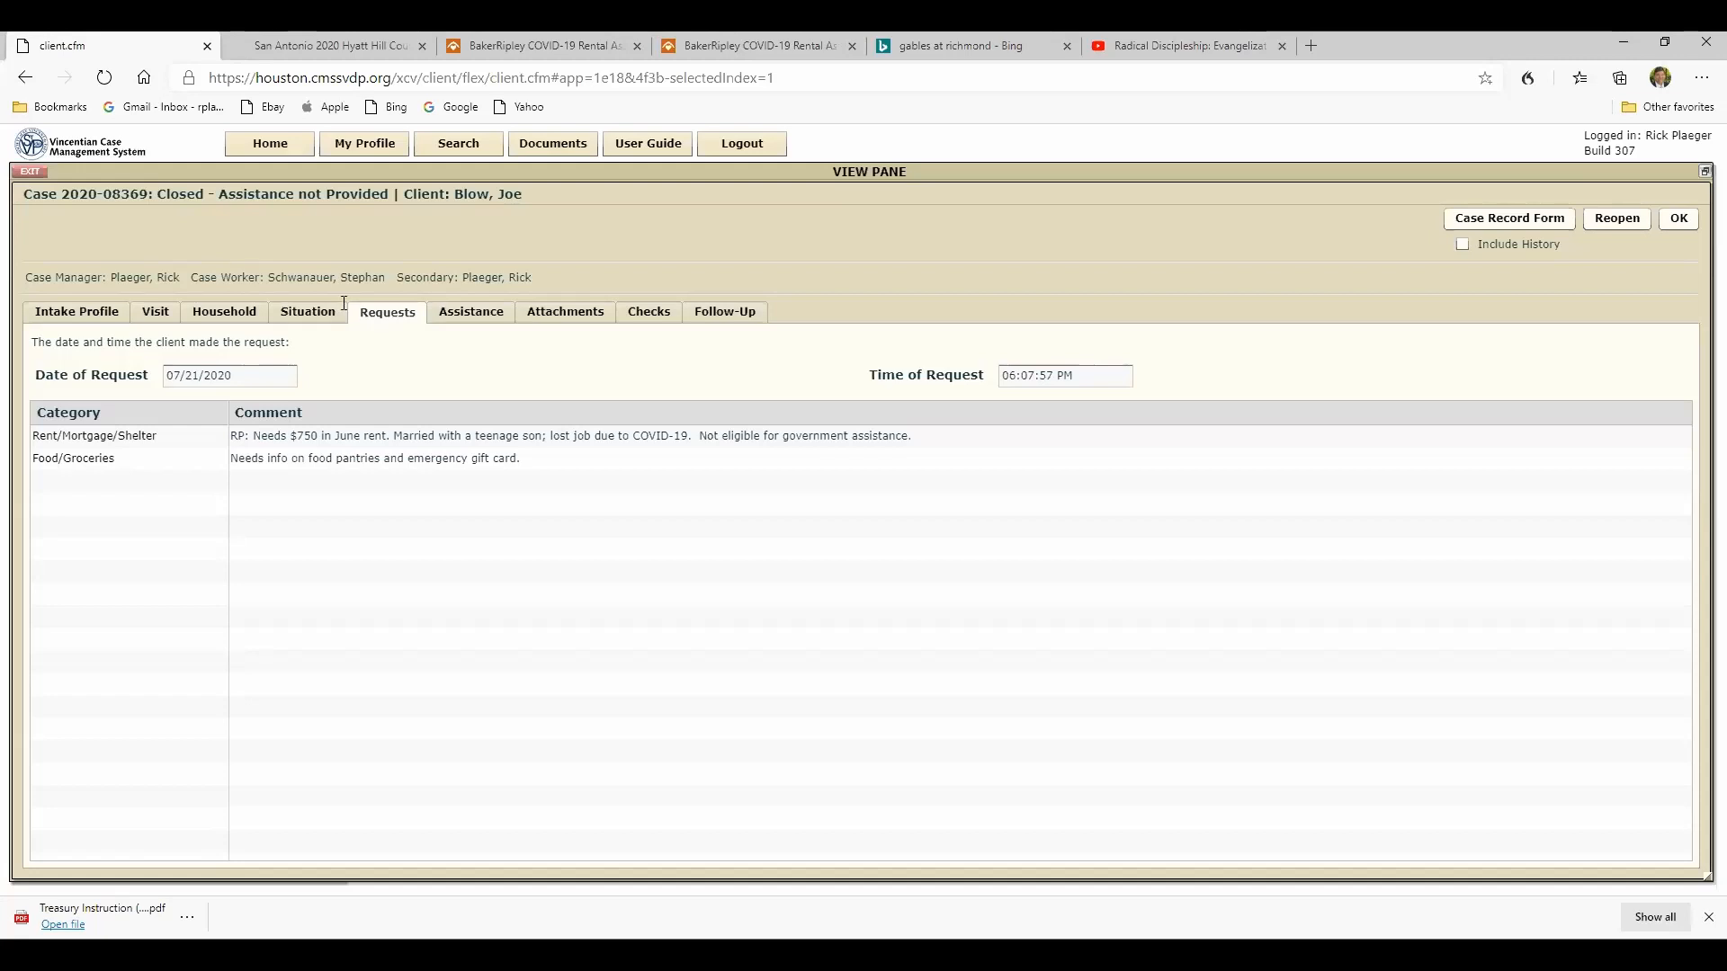
- Exit the case record and the case search to return to the inquiry's client identification matches
click(20, 177)
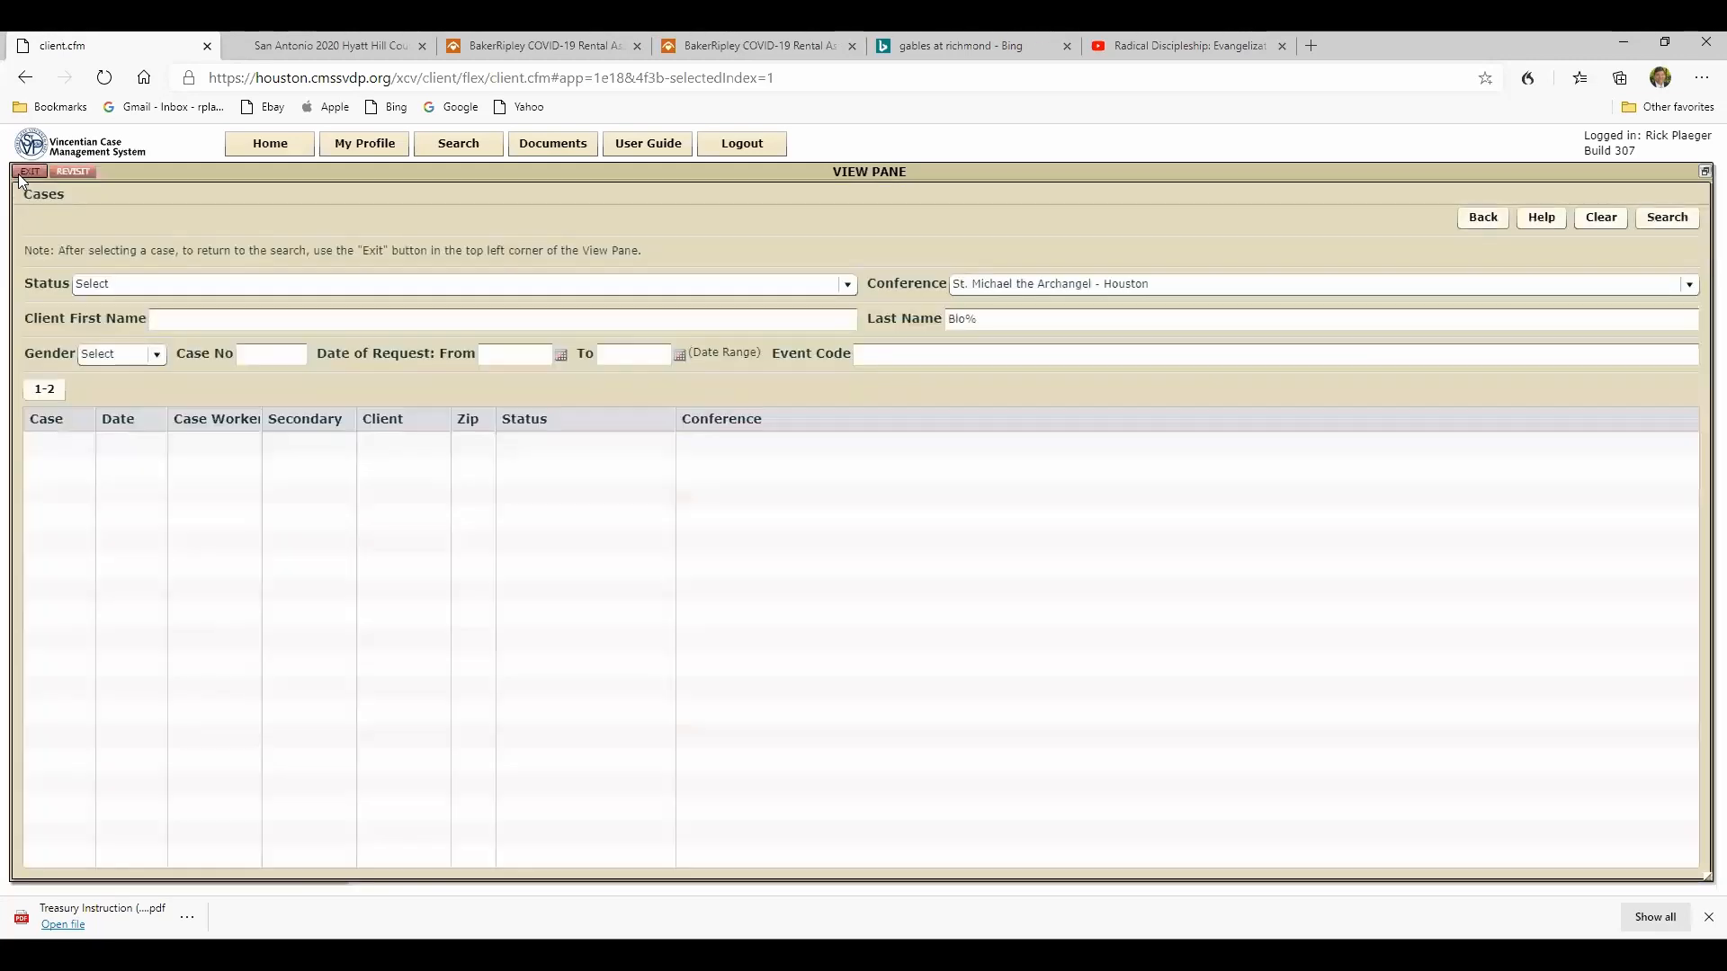
click(21, 177)
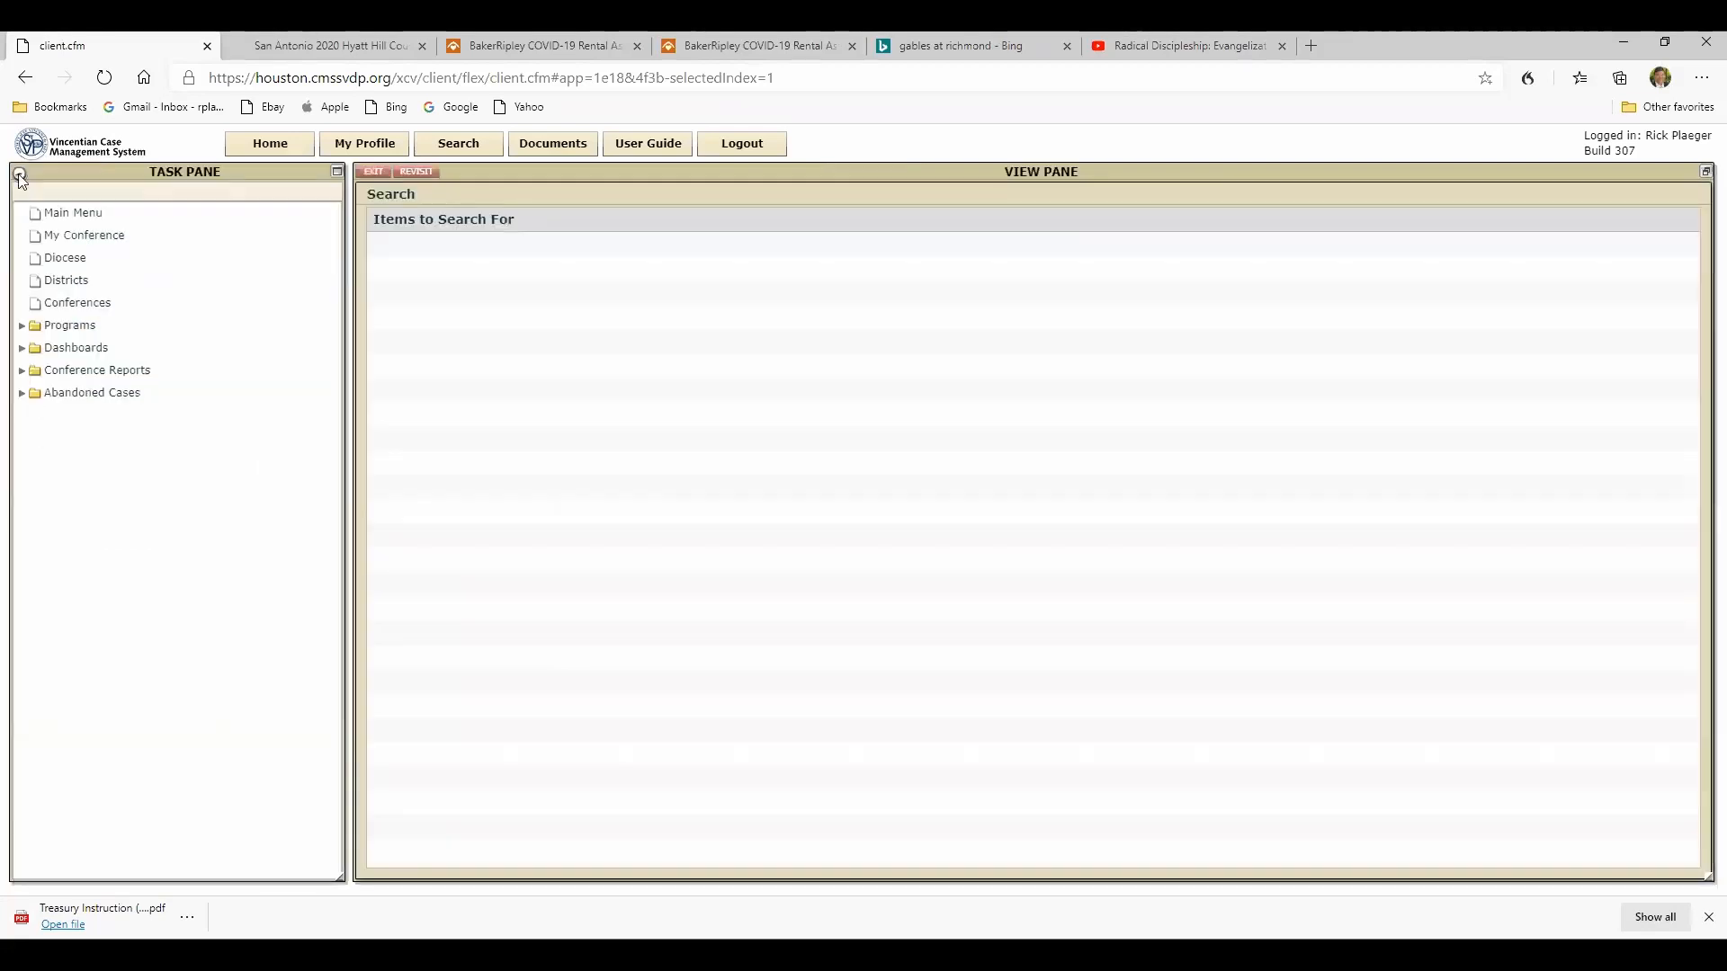
click(384, 171)
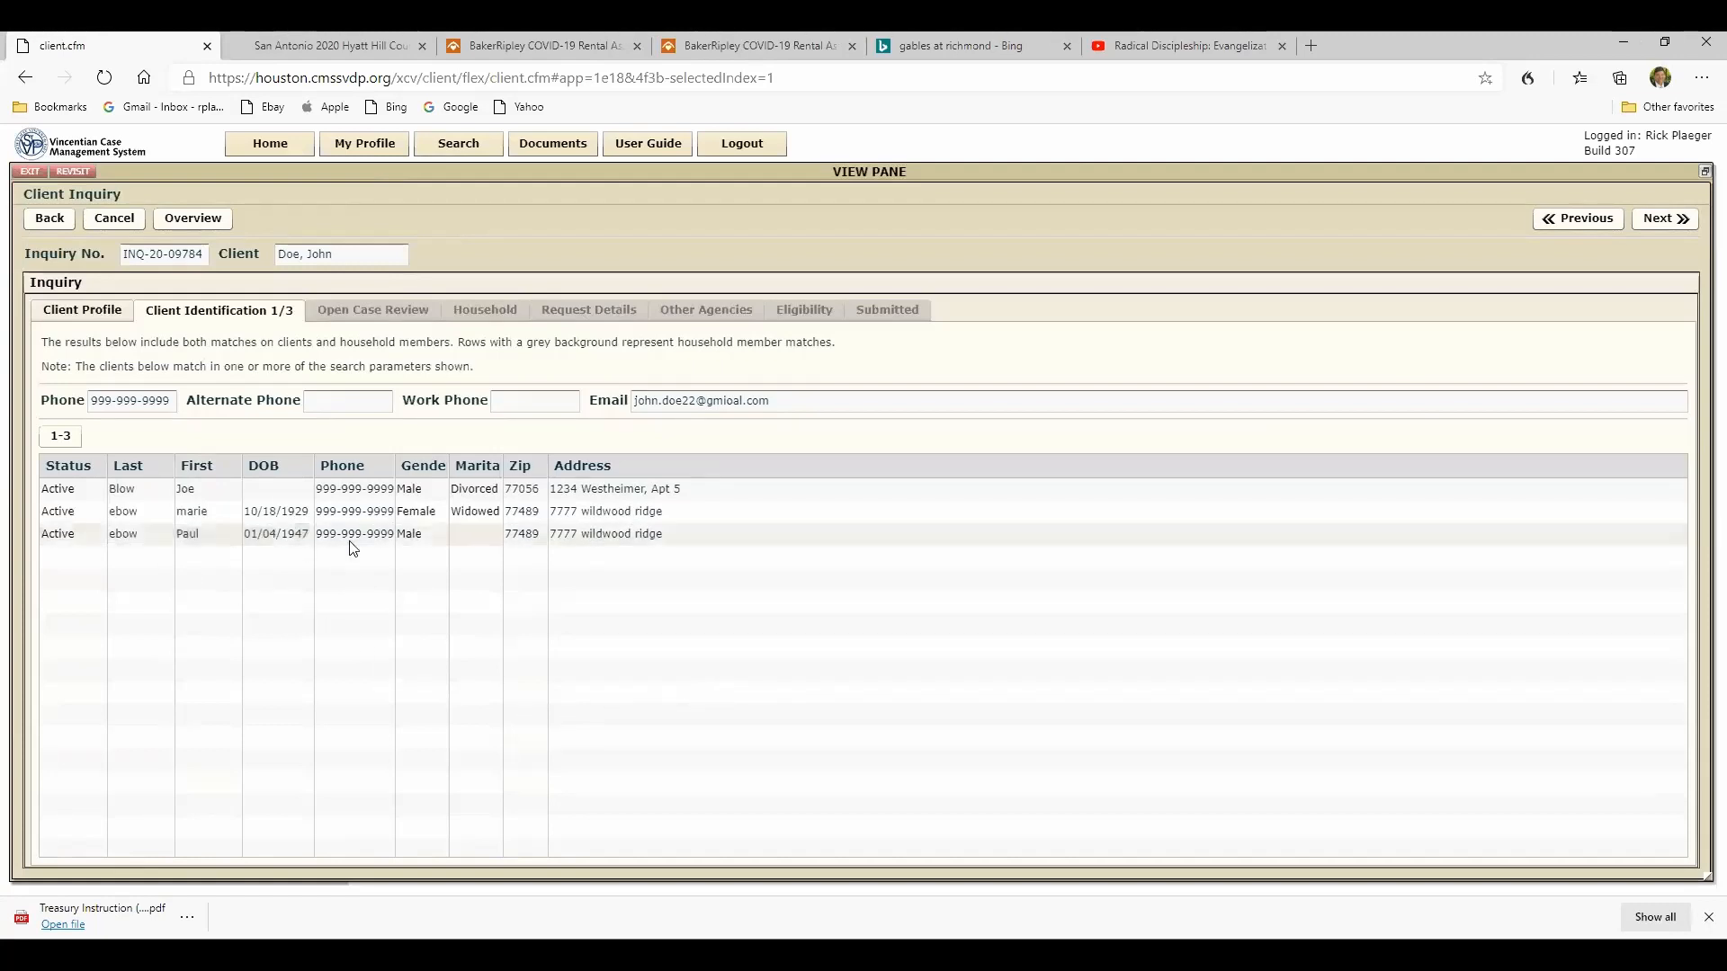
- Leave the inquiry for the home page and reopen the unassigned inquiry from My Assigned Cases
click(258, 151)
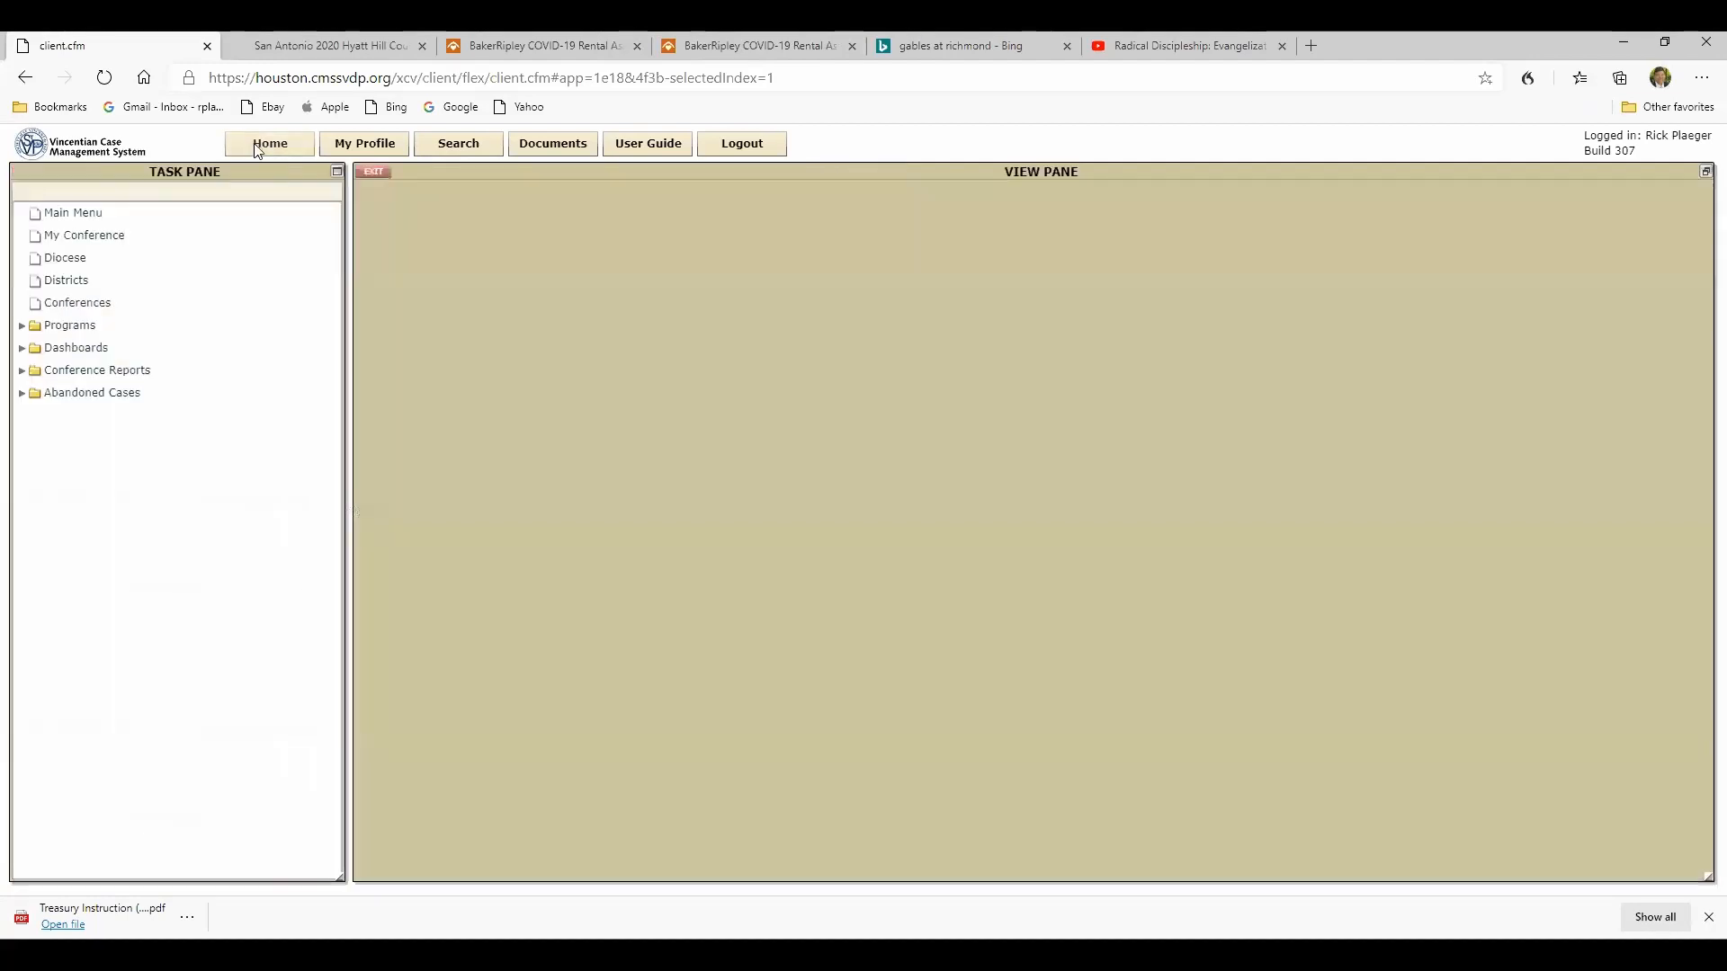
click(402, 596)
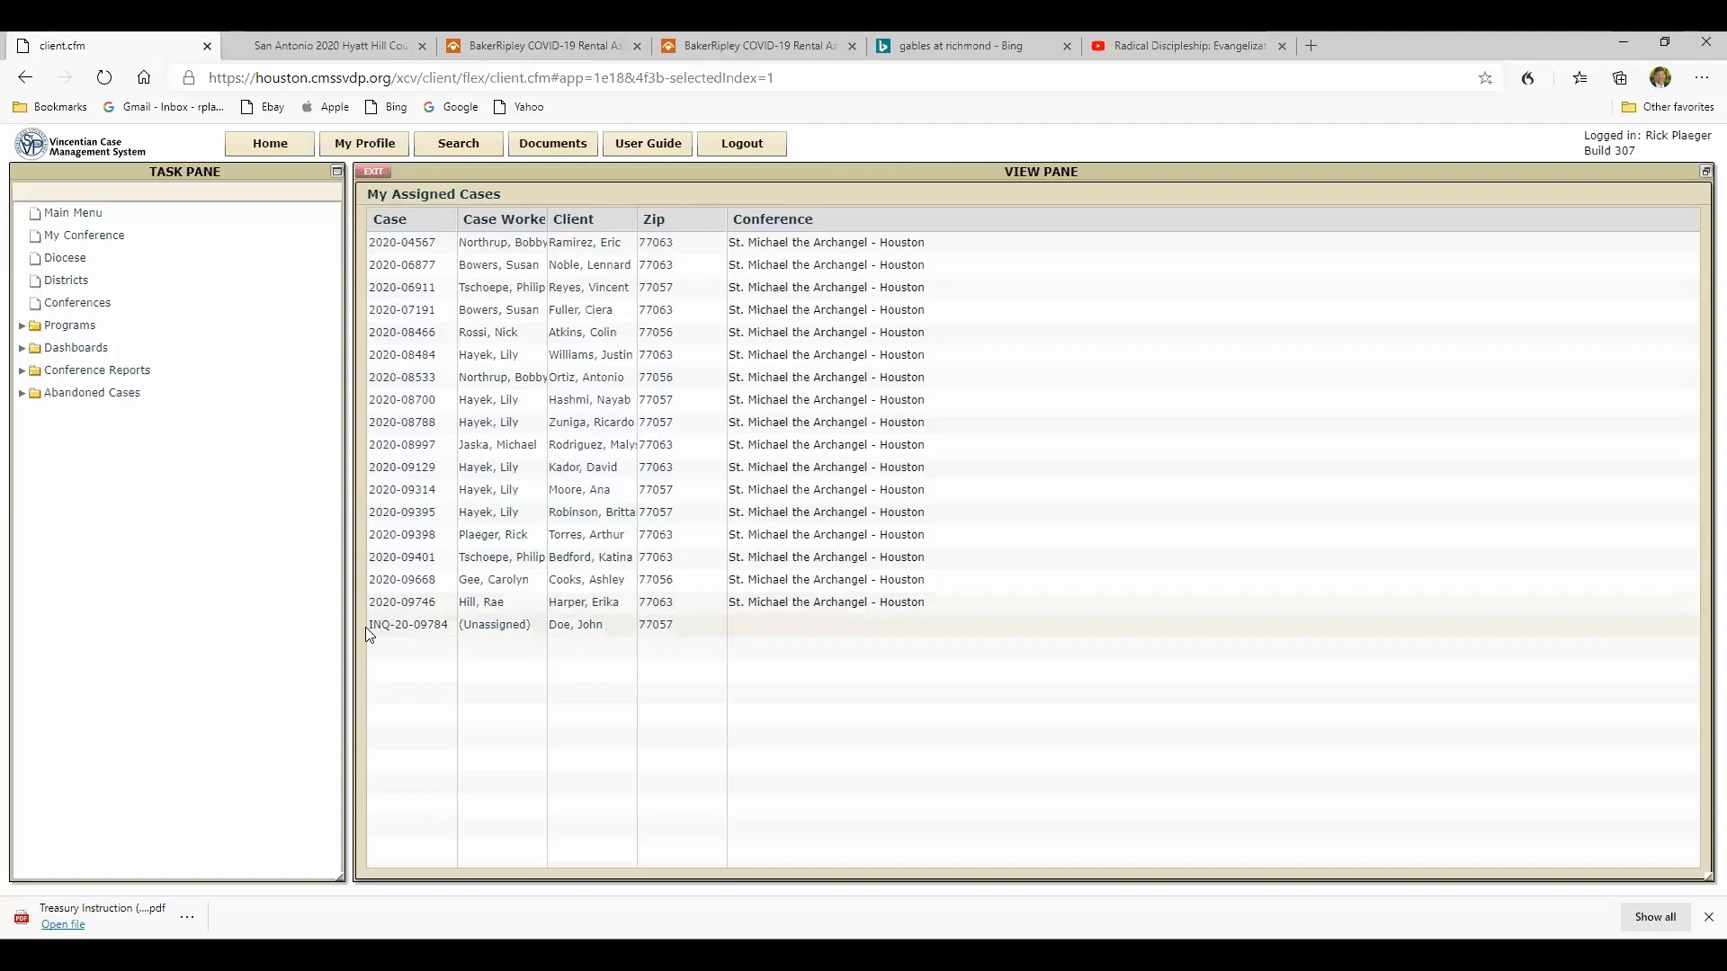
double_click(490, 624)
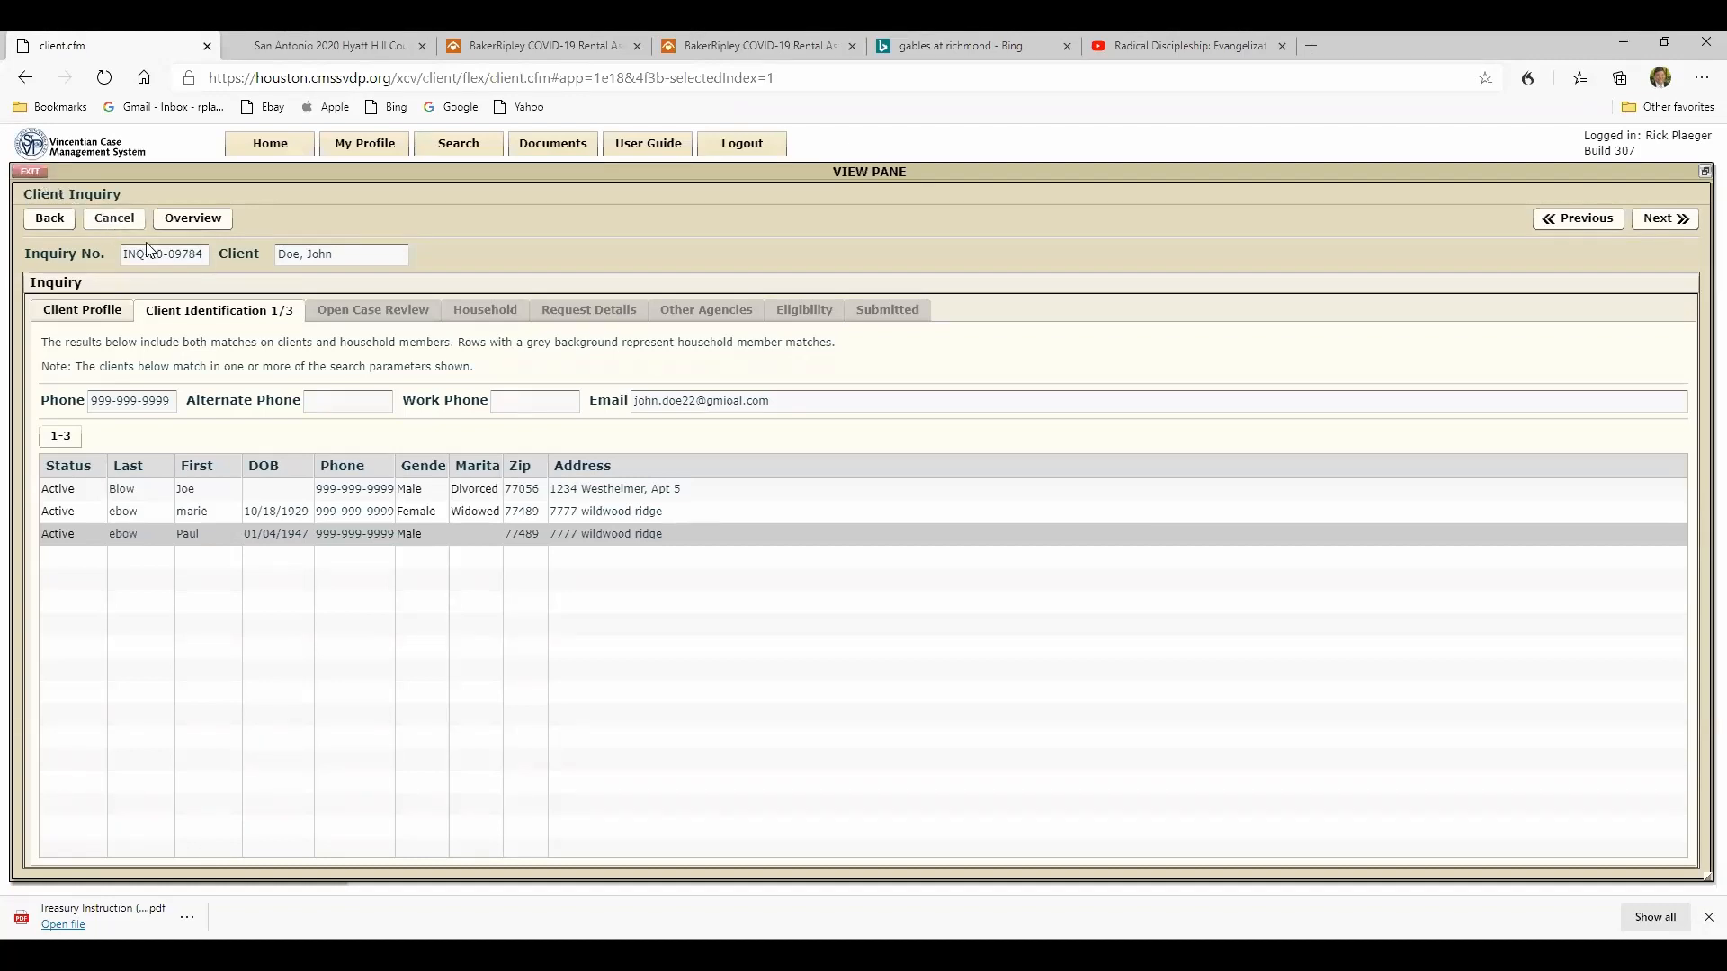
- Check the client profile, review the phone, address and last name matches, and advance past the open case review to household details
click(90, 313)
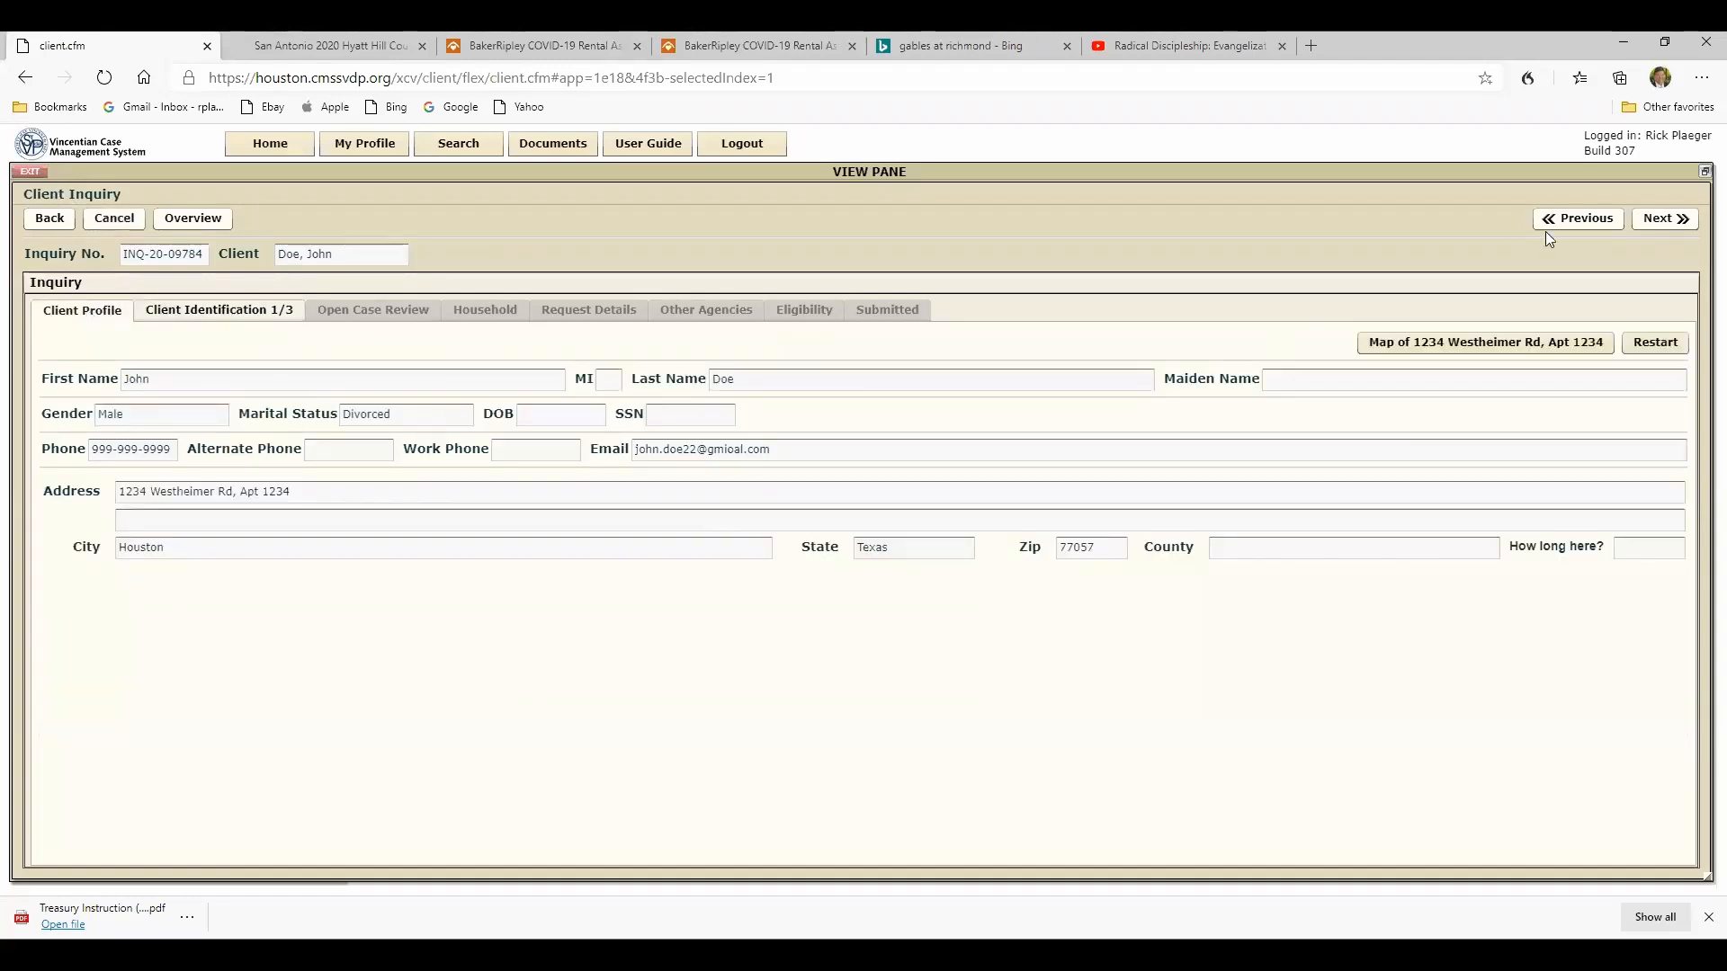
click(177, 312)
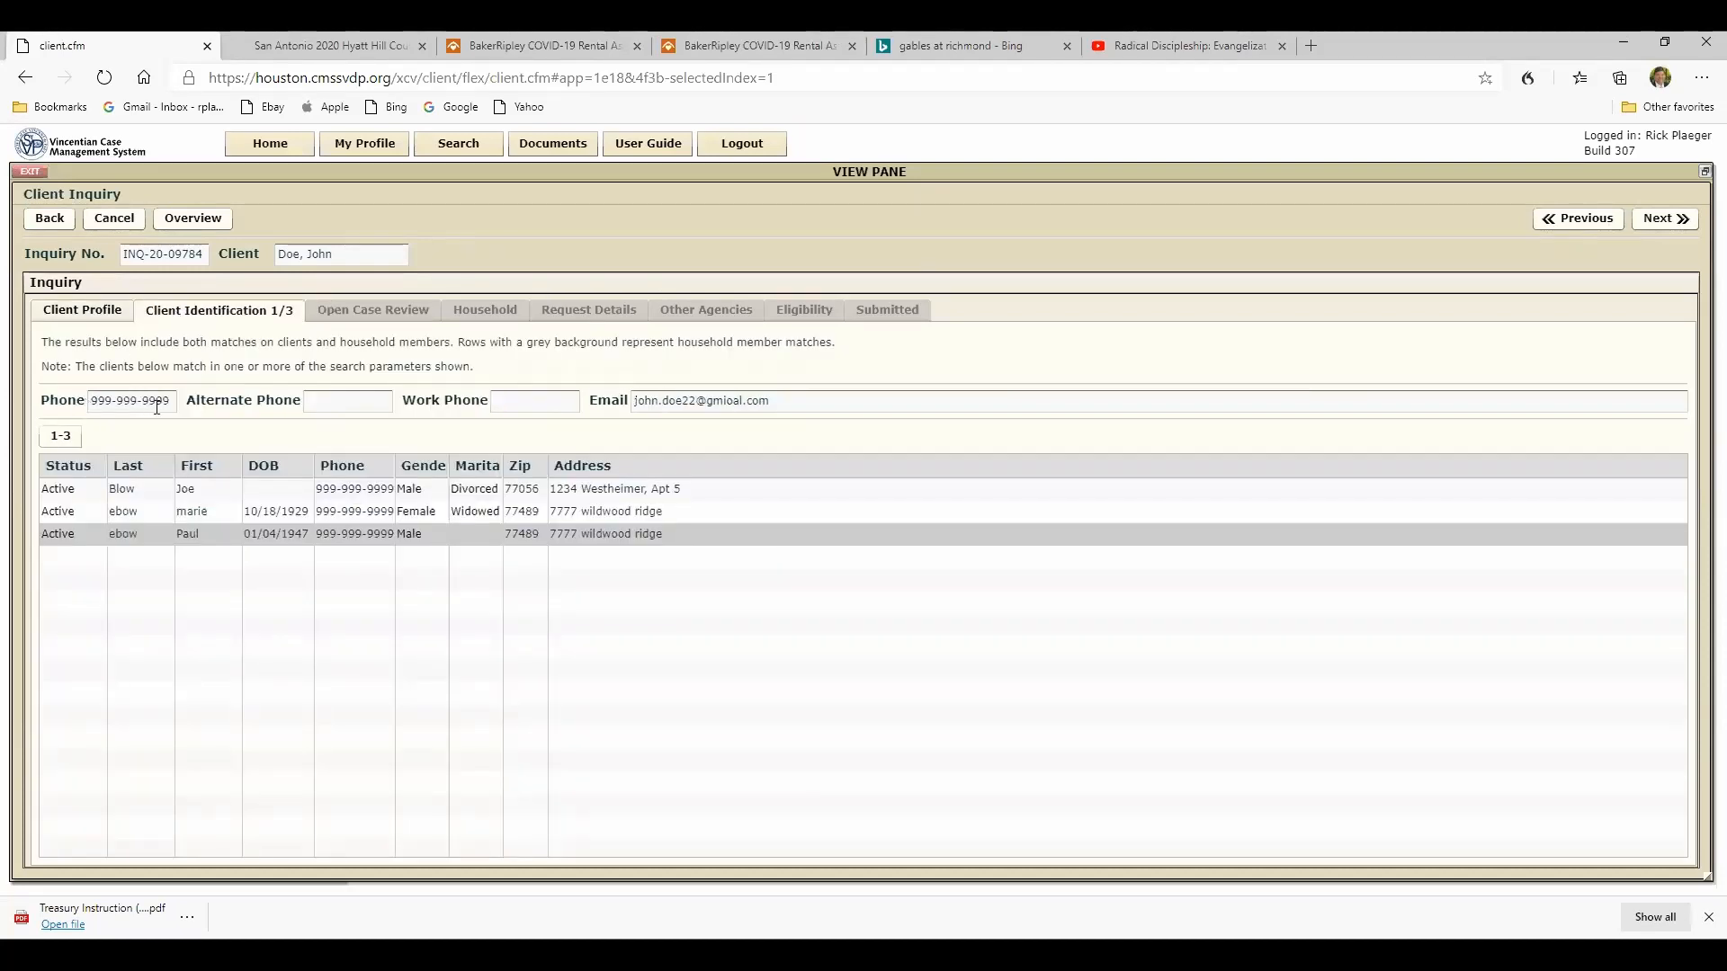
click(1687, 222)
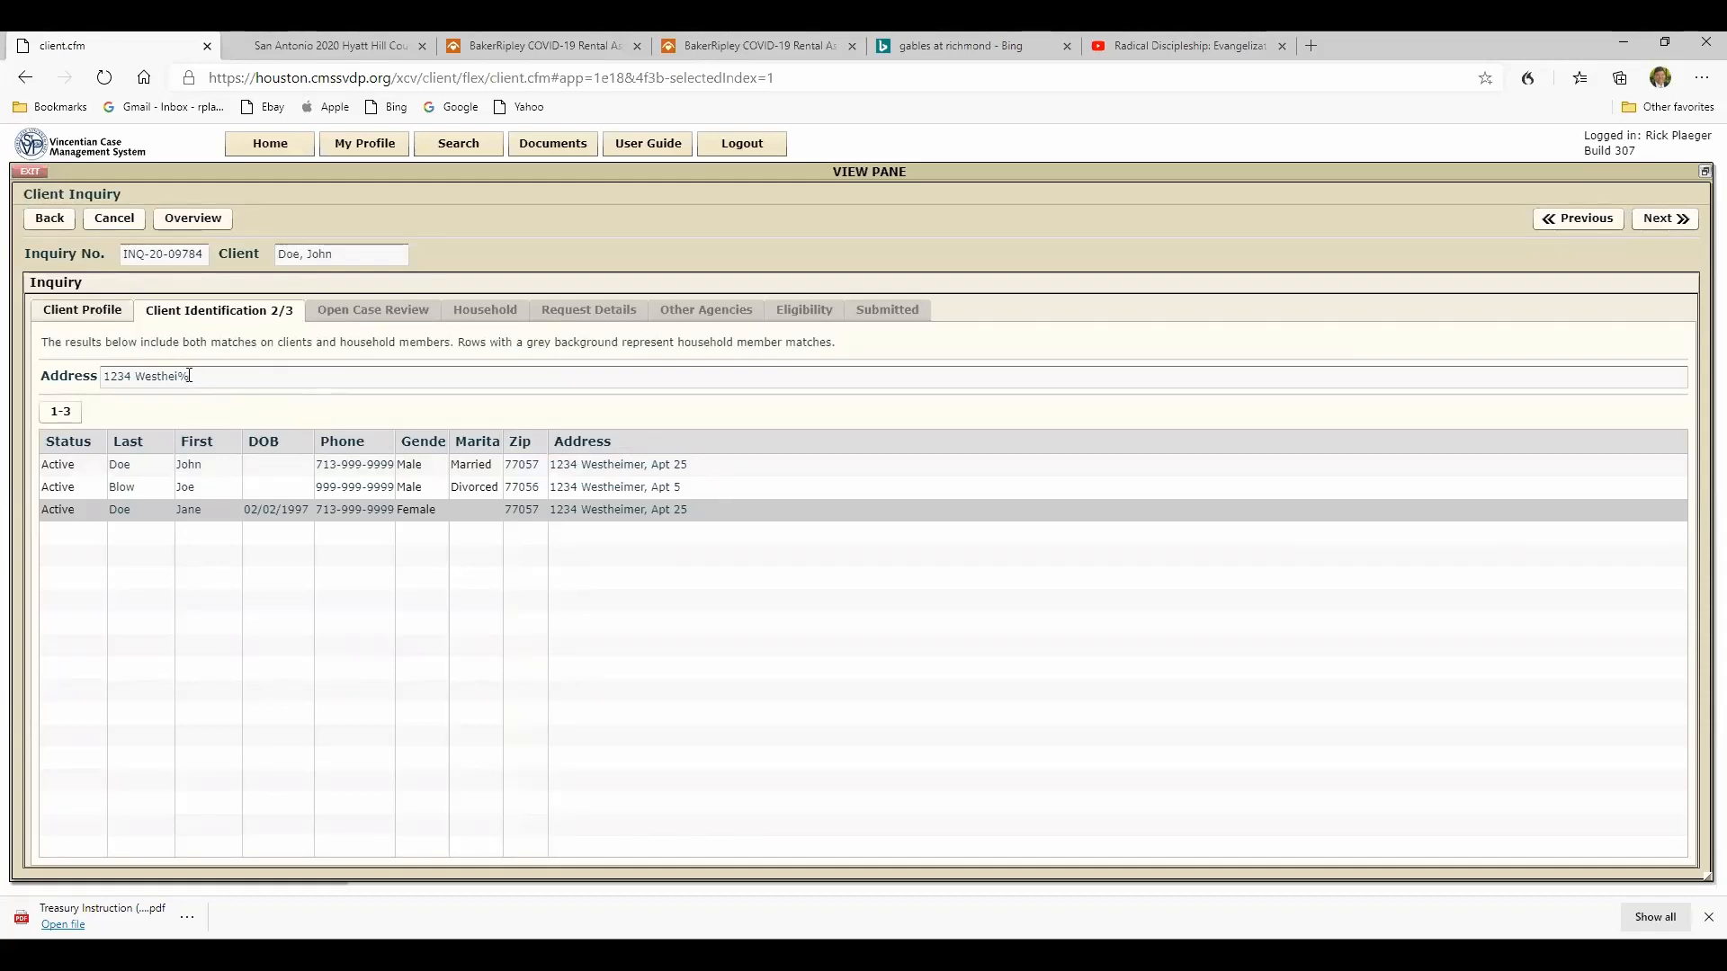
click(1676, 220)
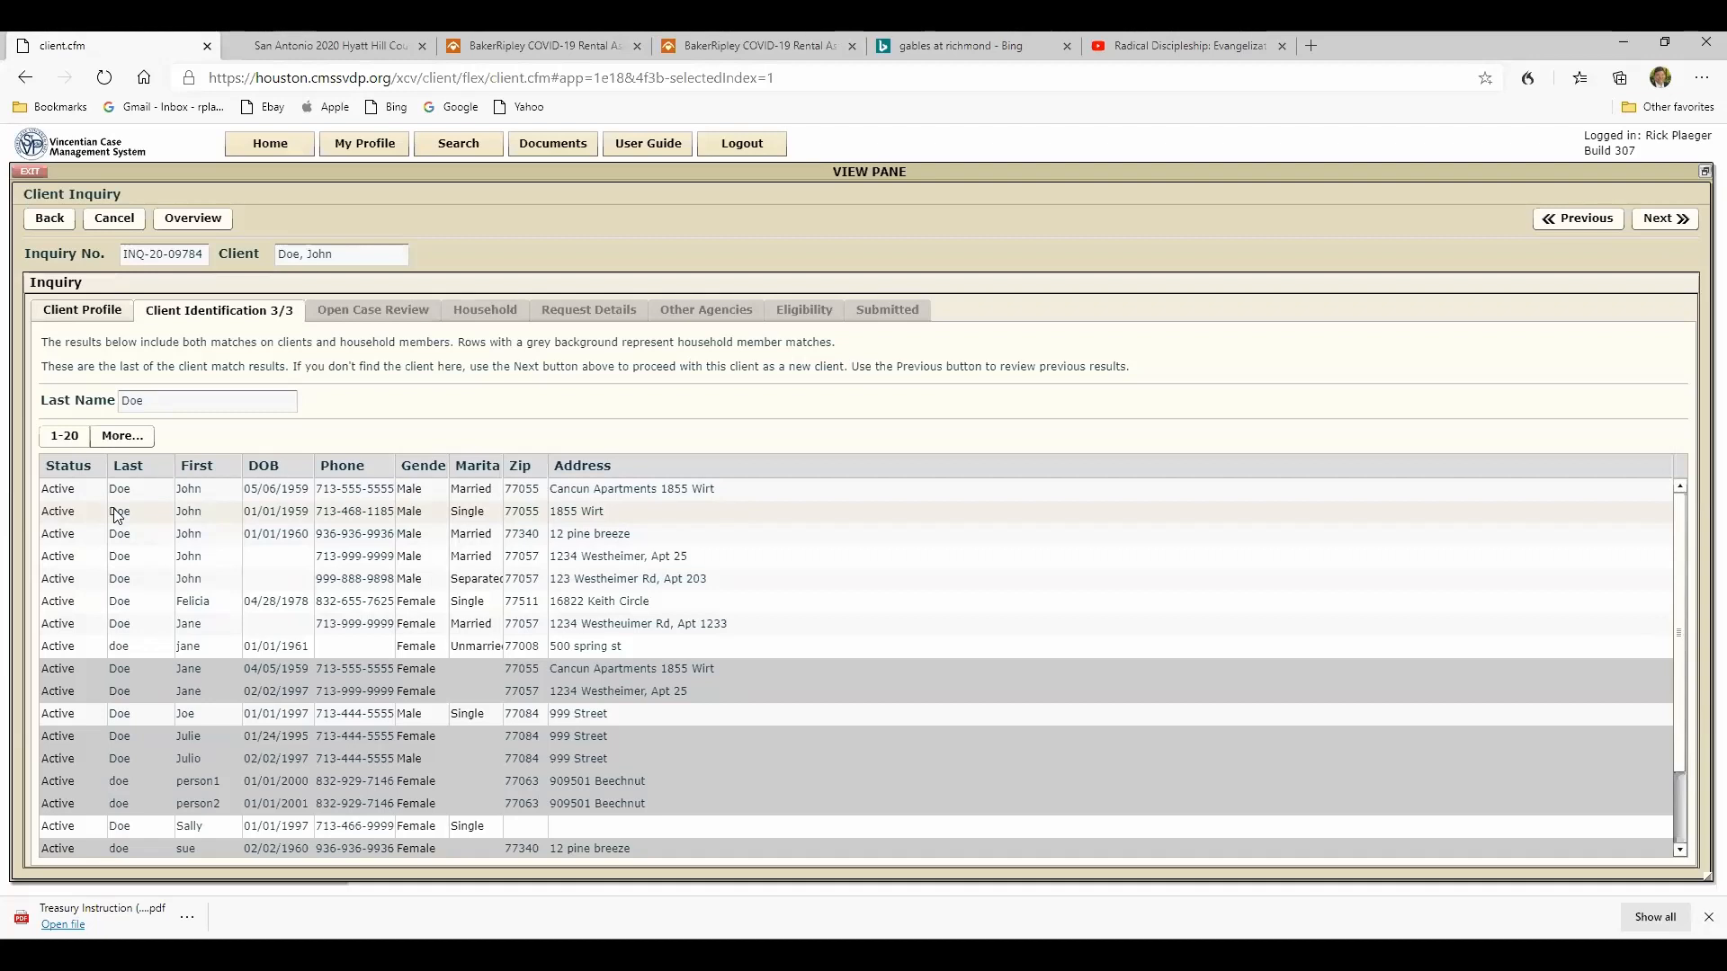
click(1673, 222)
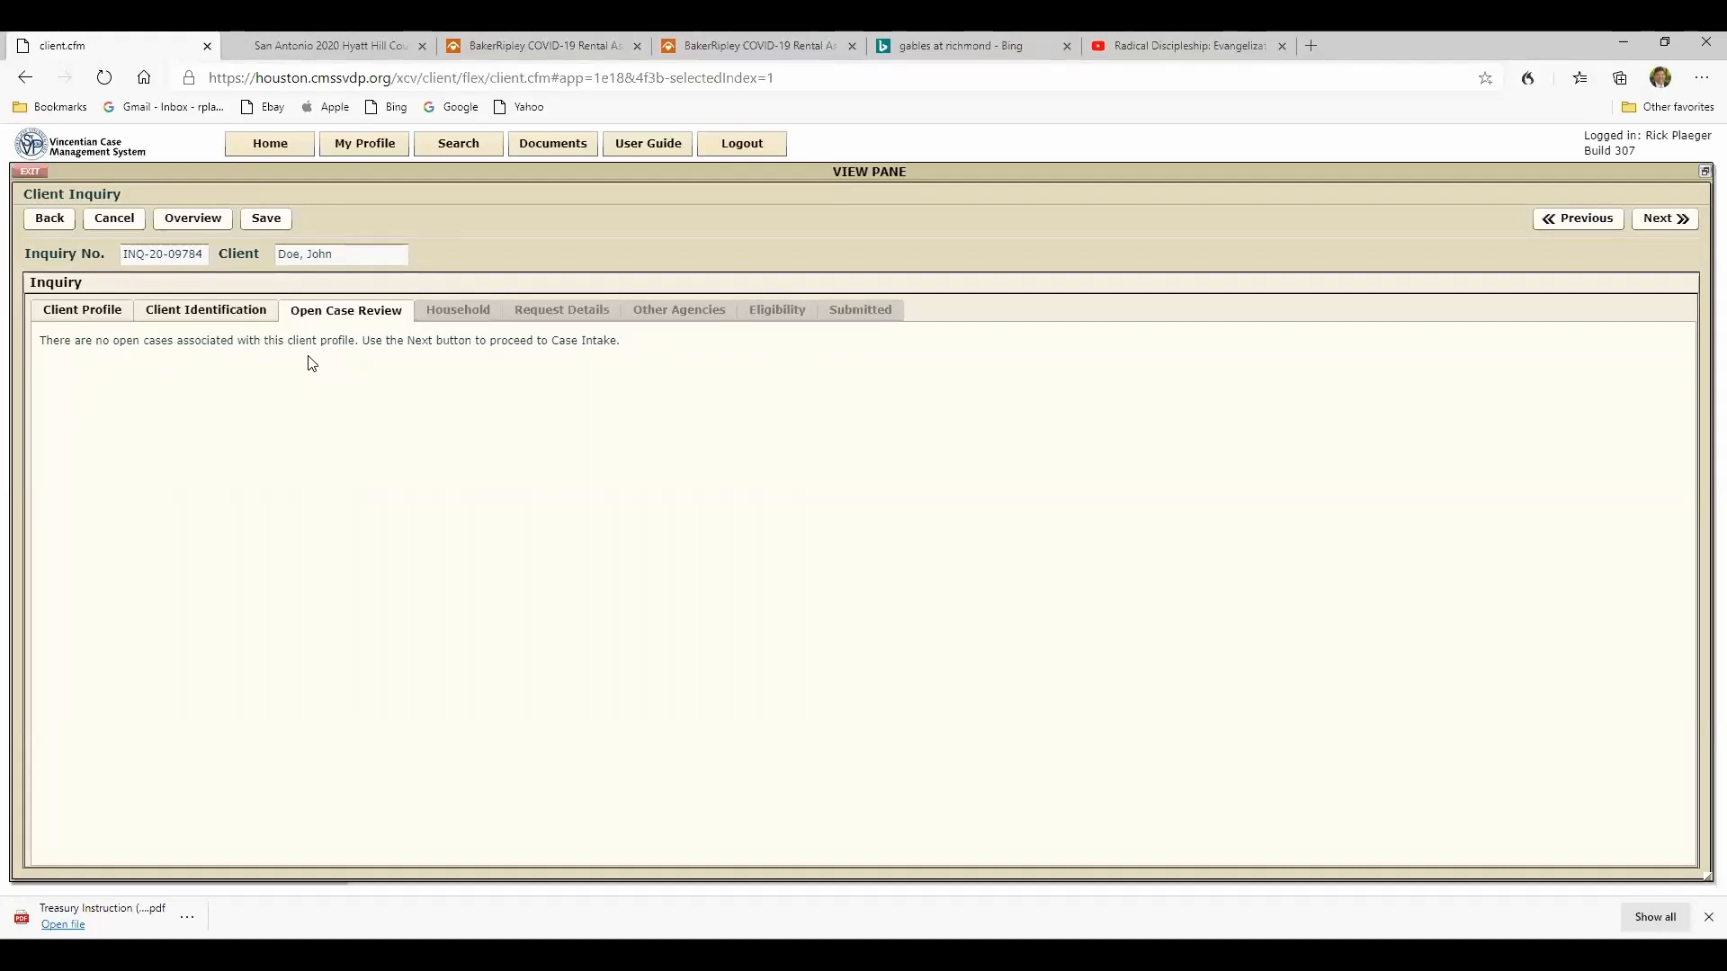
click(1659, 227)
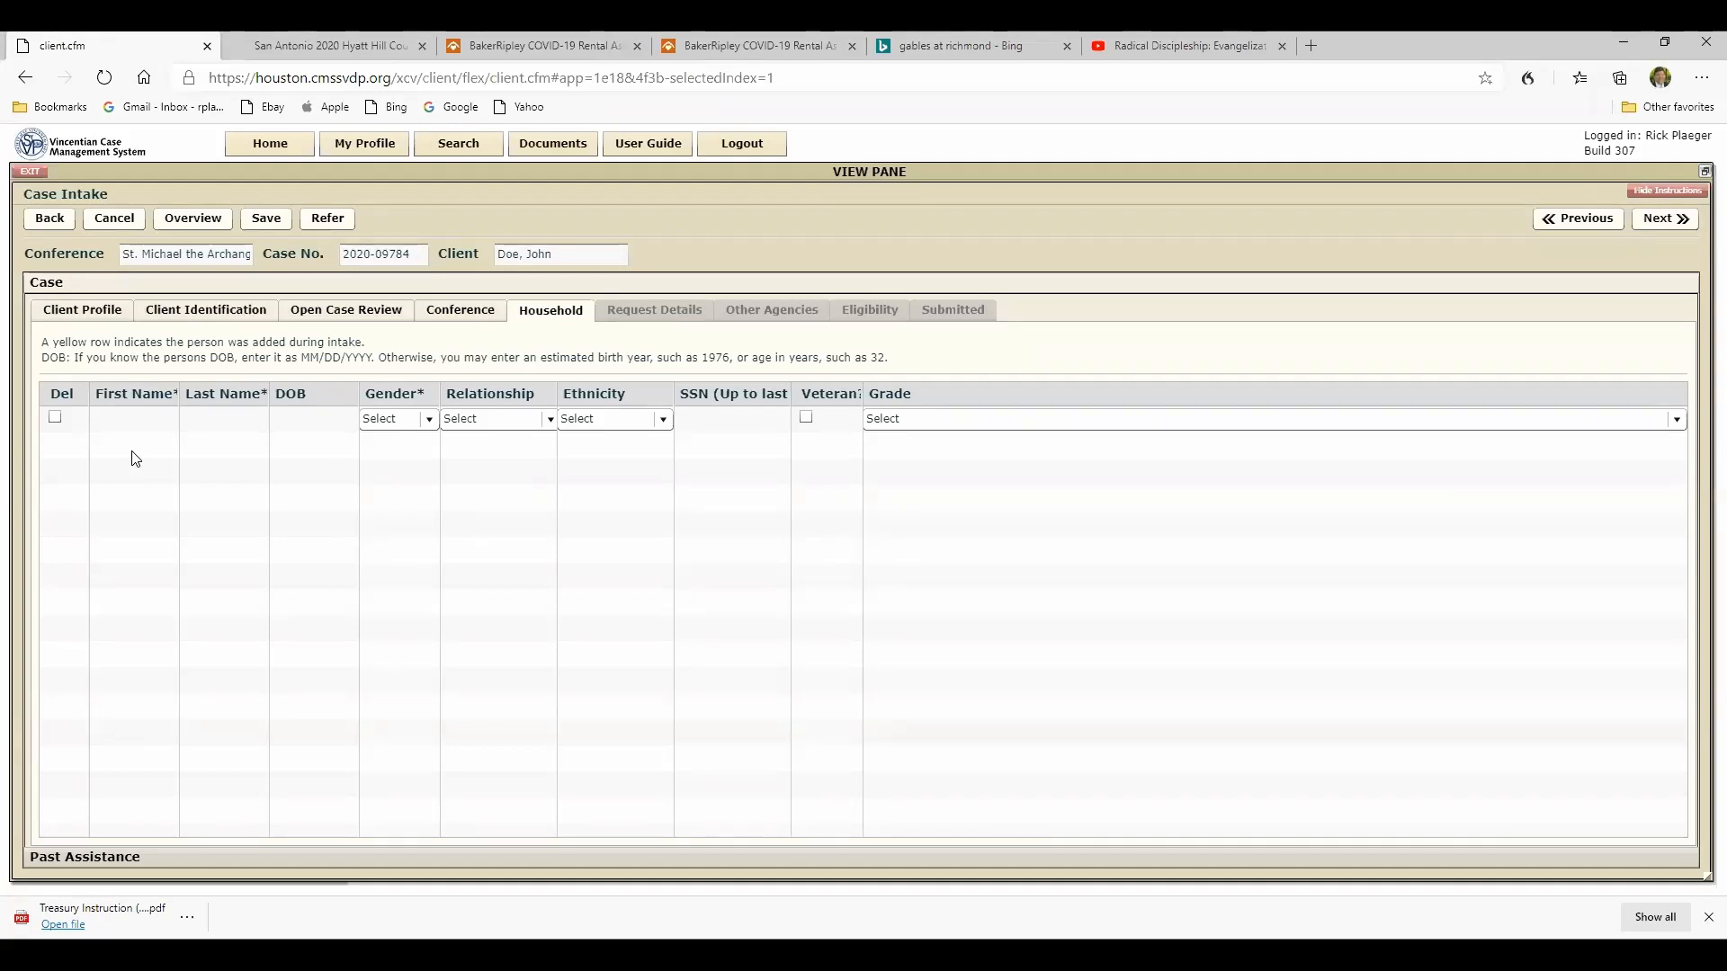
- Add the client's son to the household with his first and last name, age 3, gender Male, relationship Child and ethnicity Latino
click(136, 421)
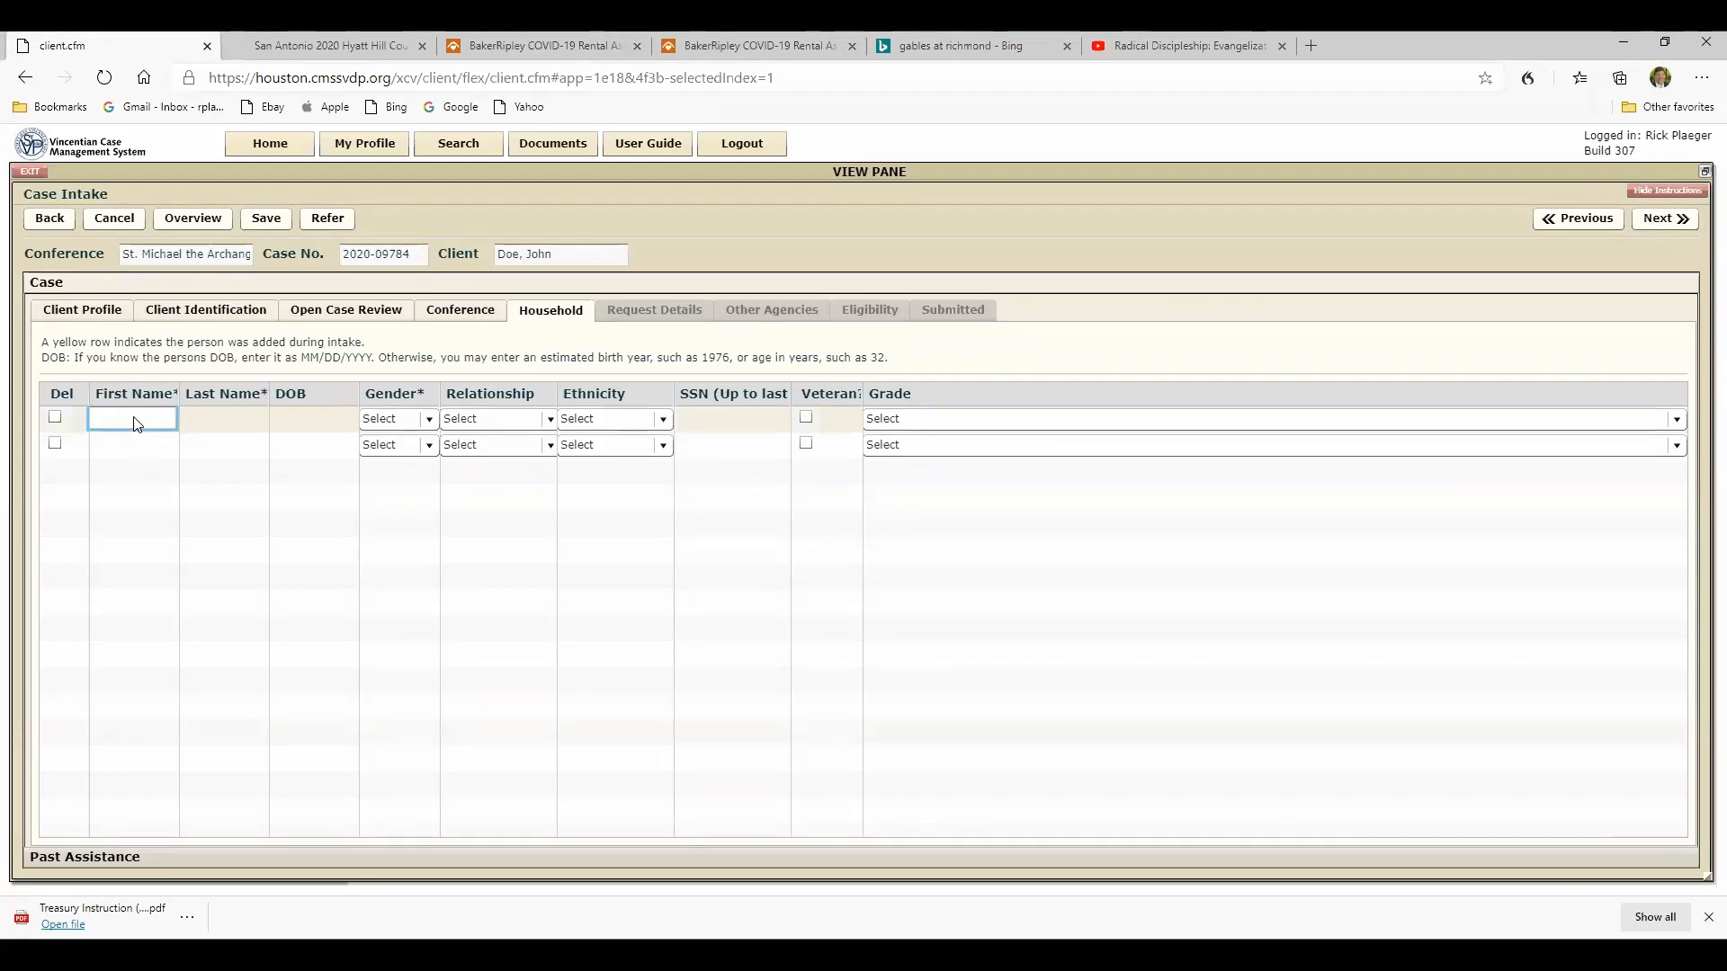
text(So)
click(238, 418)
text(Doe)
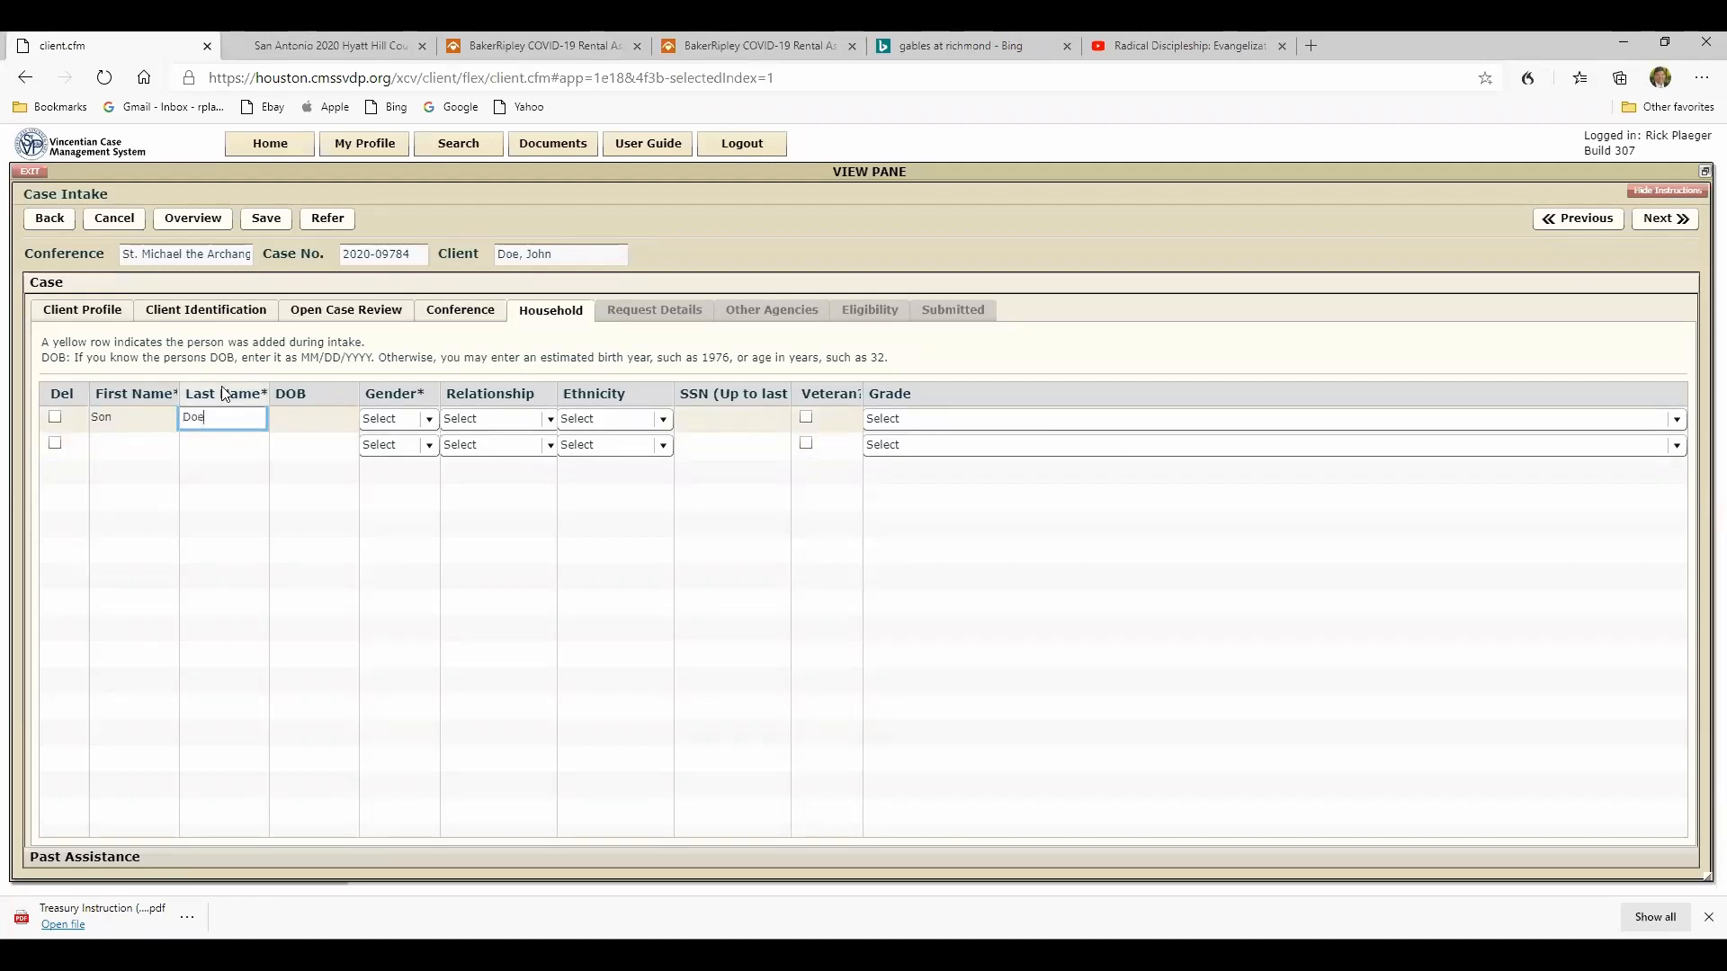
click(313, 418)
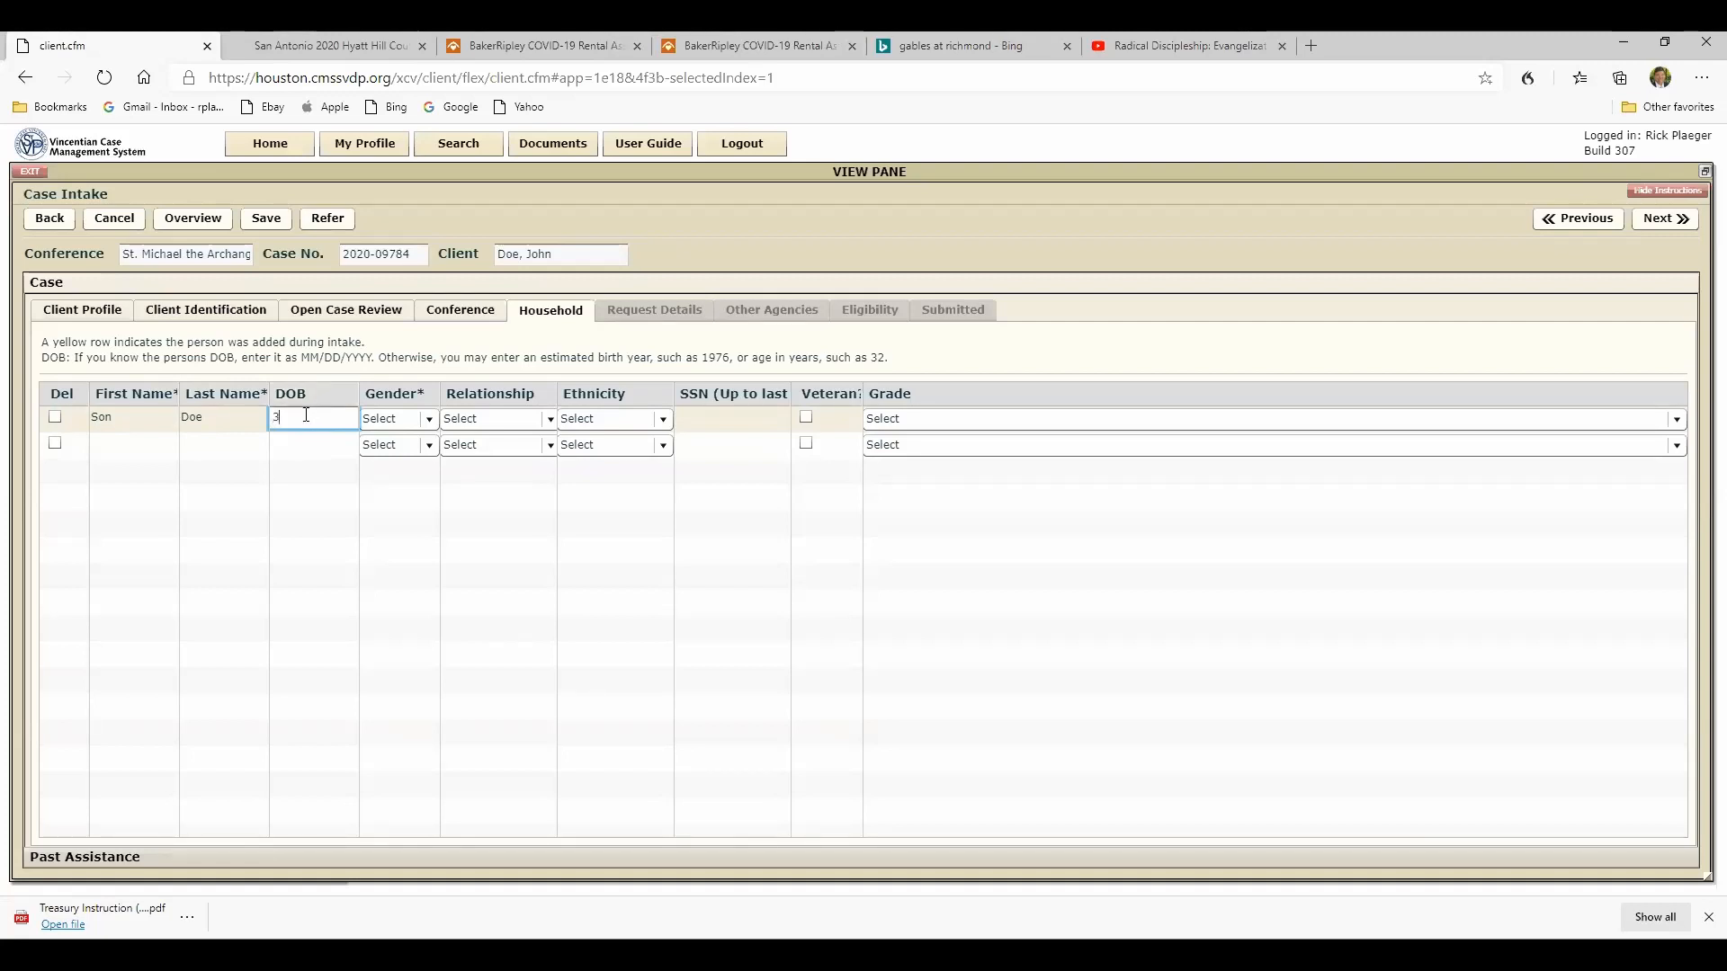
click(430, 419)
click(378, 483)
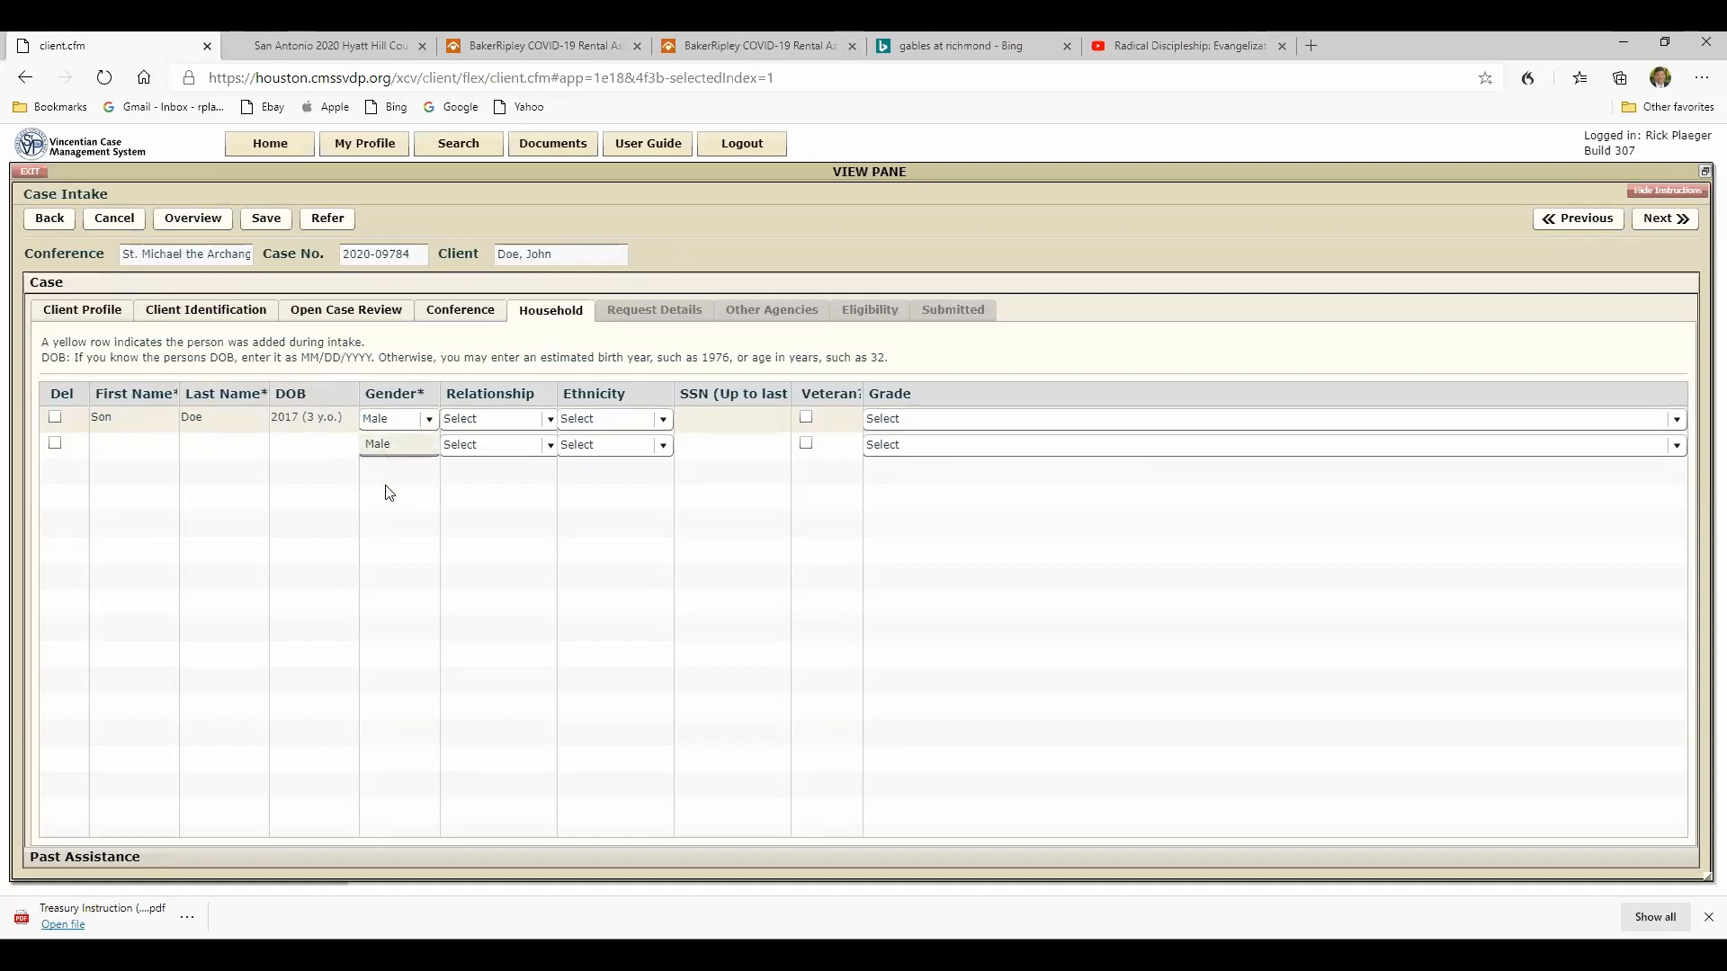
click(549, 420)
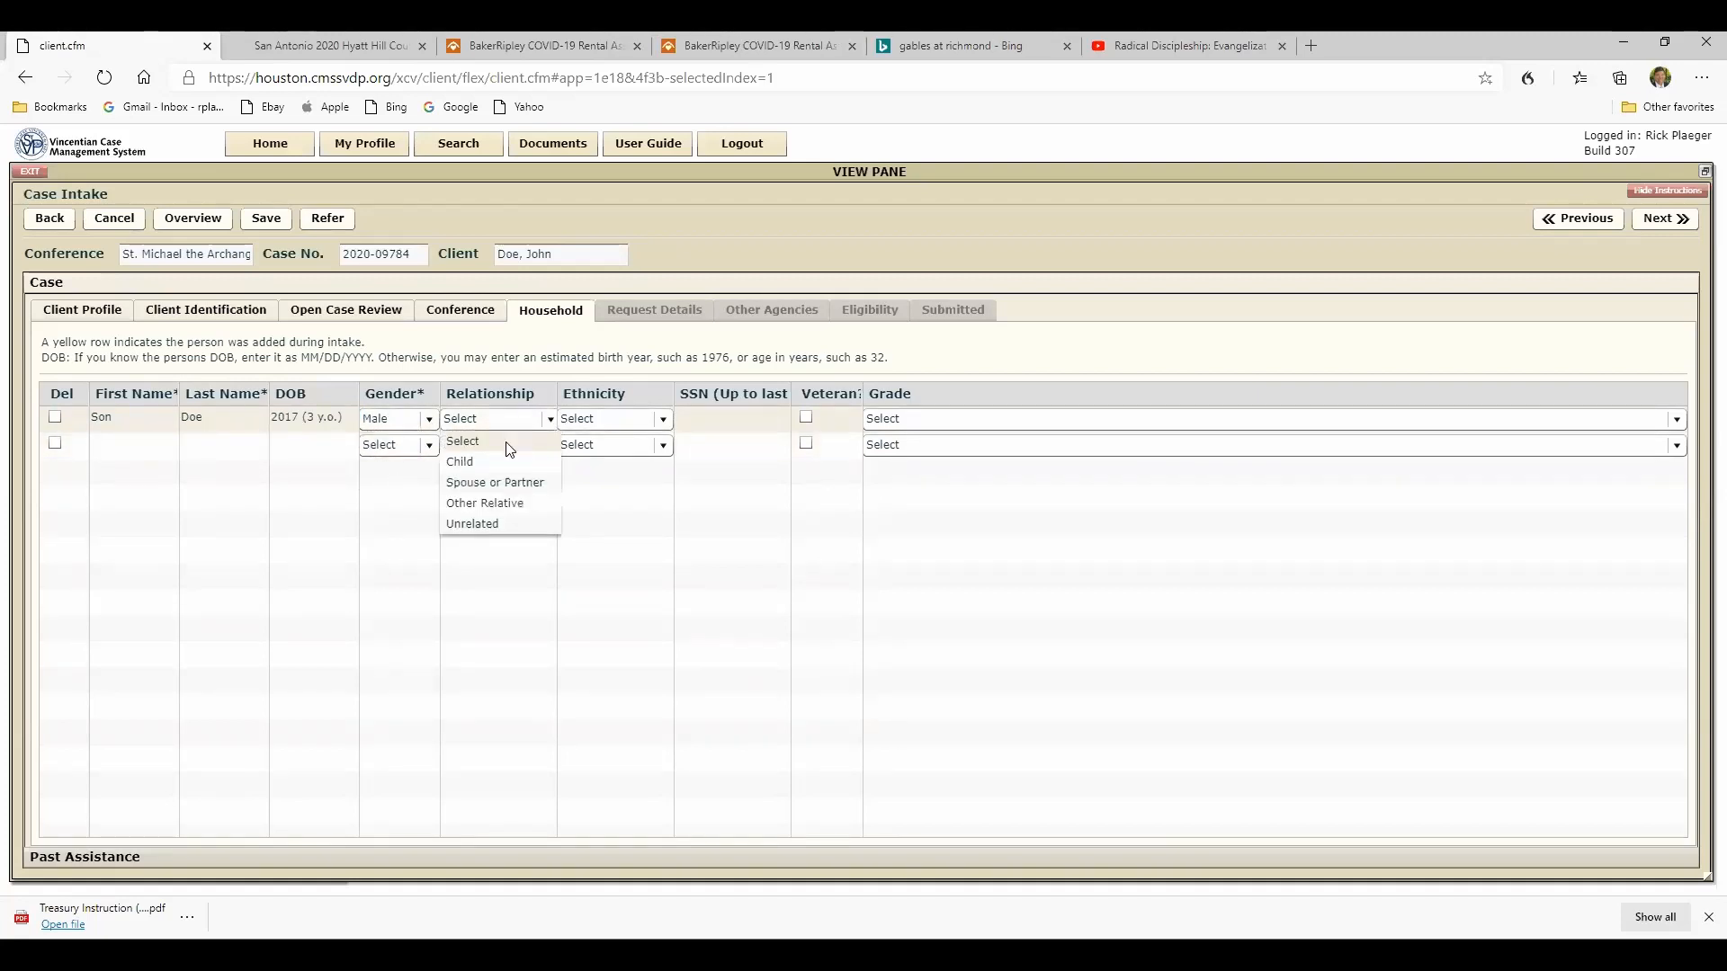
click(466, 470)
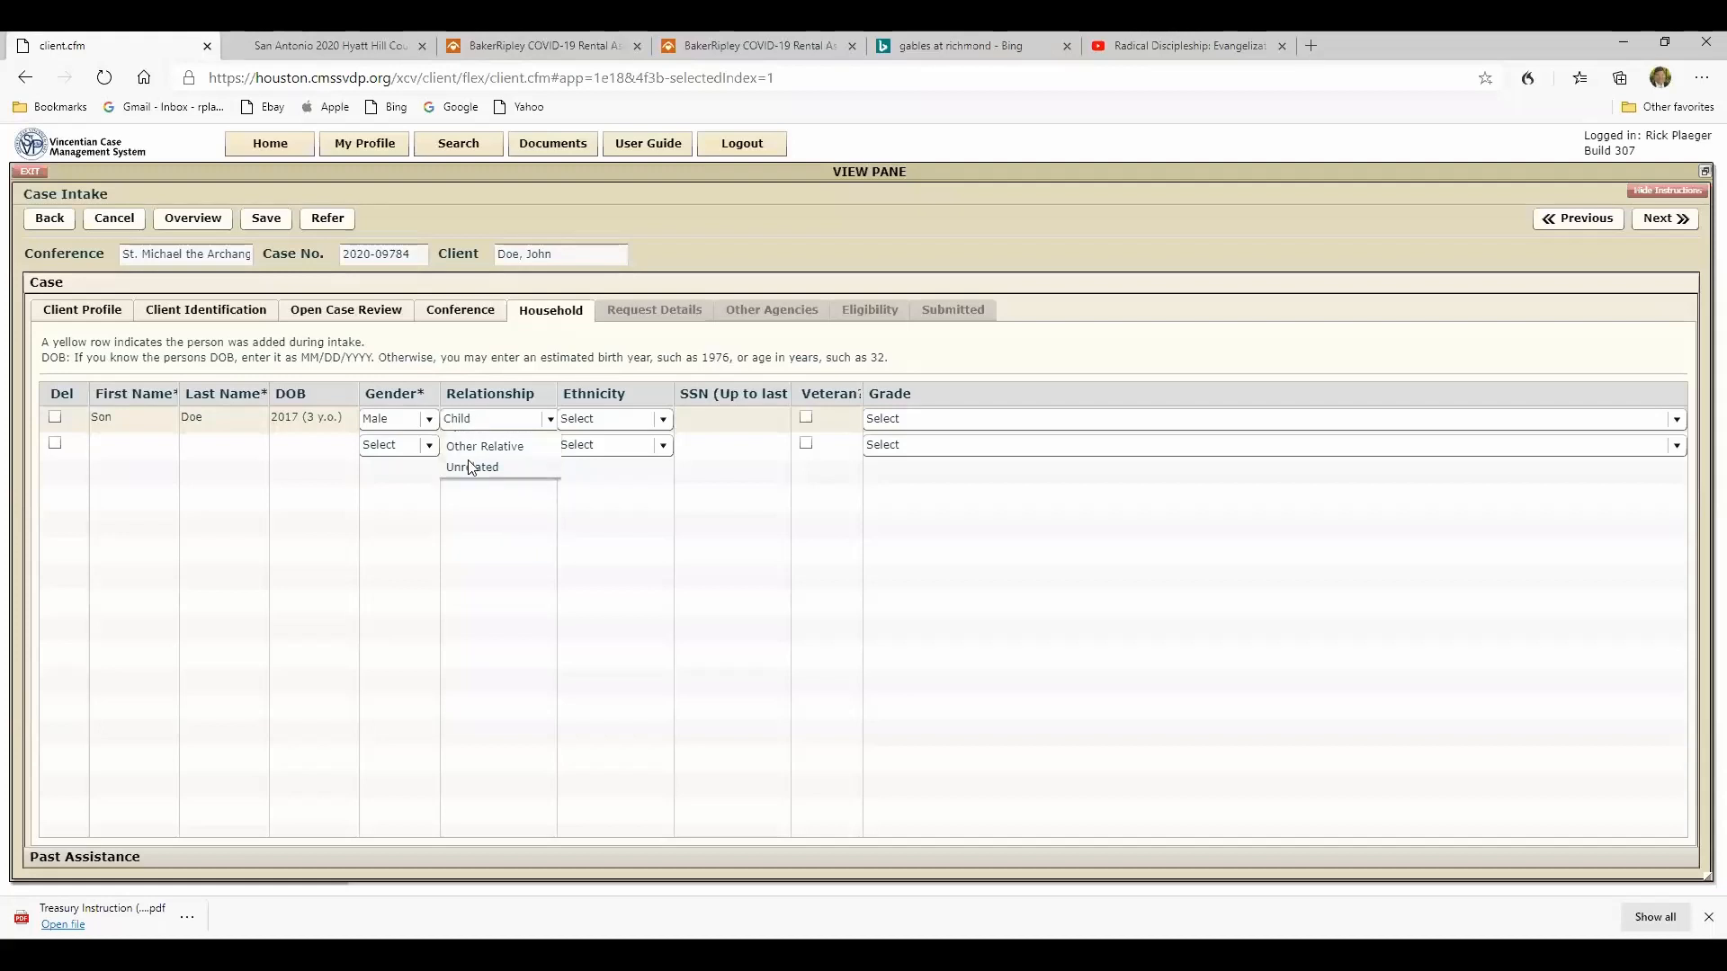
click(663, 423)
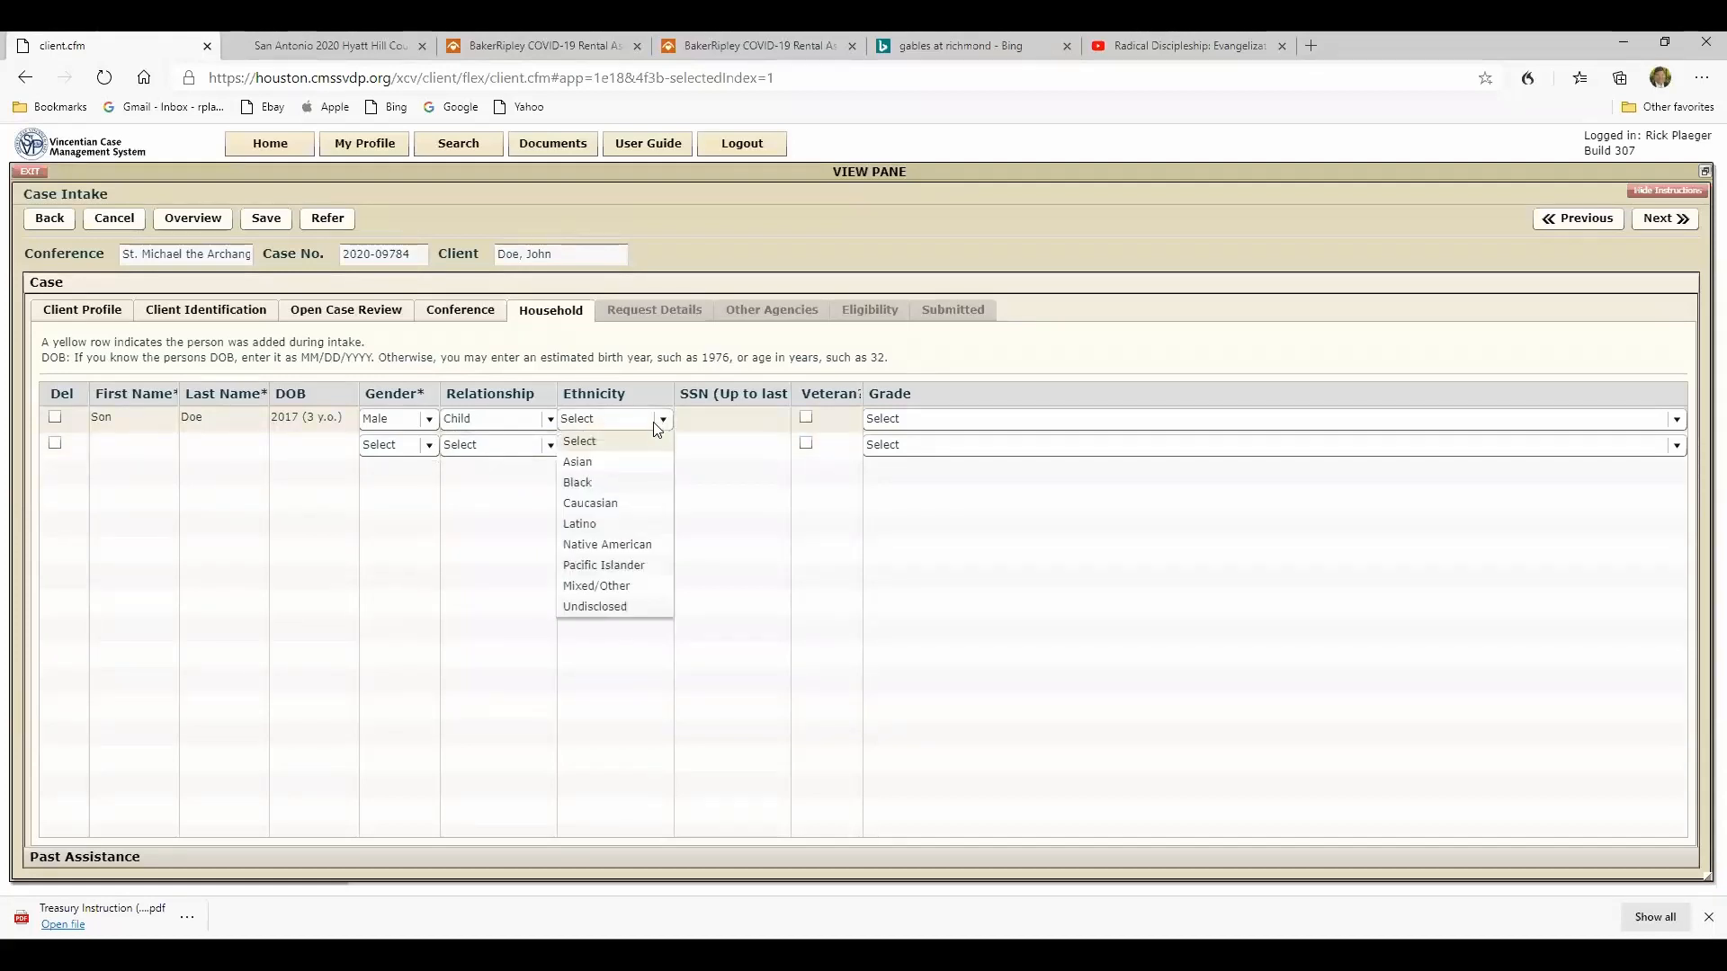
click(579, 523)
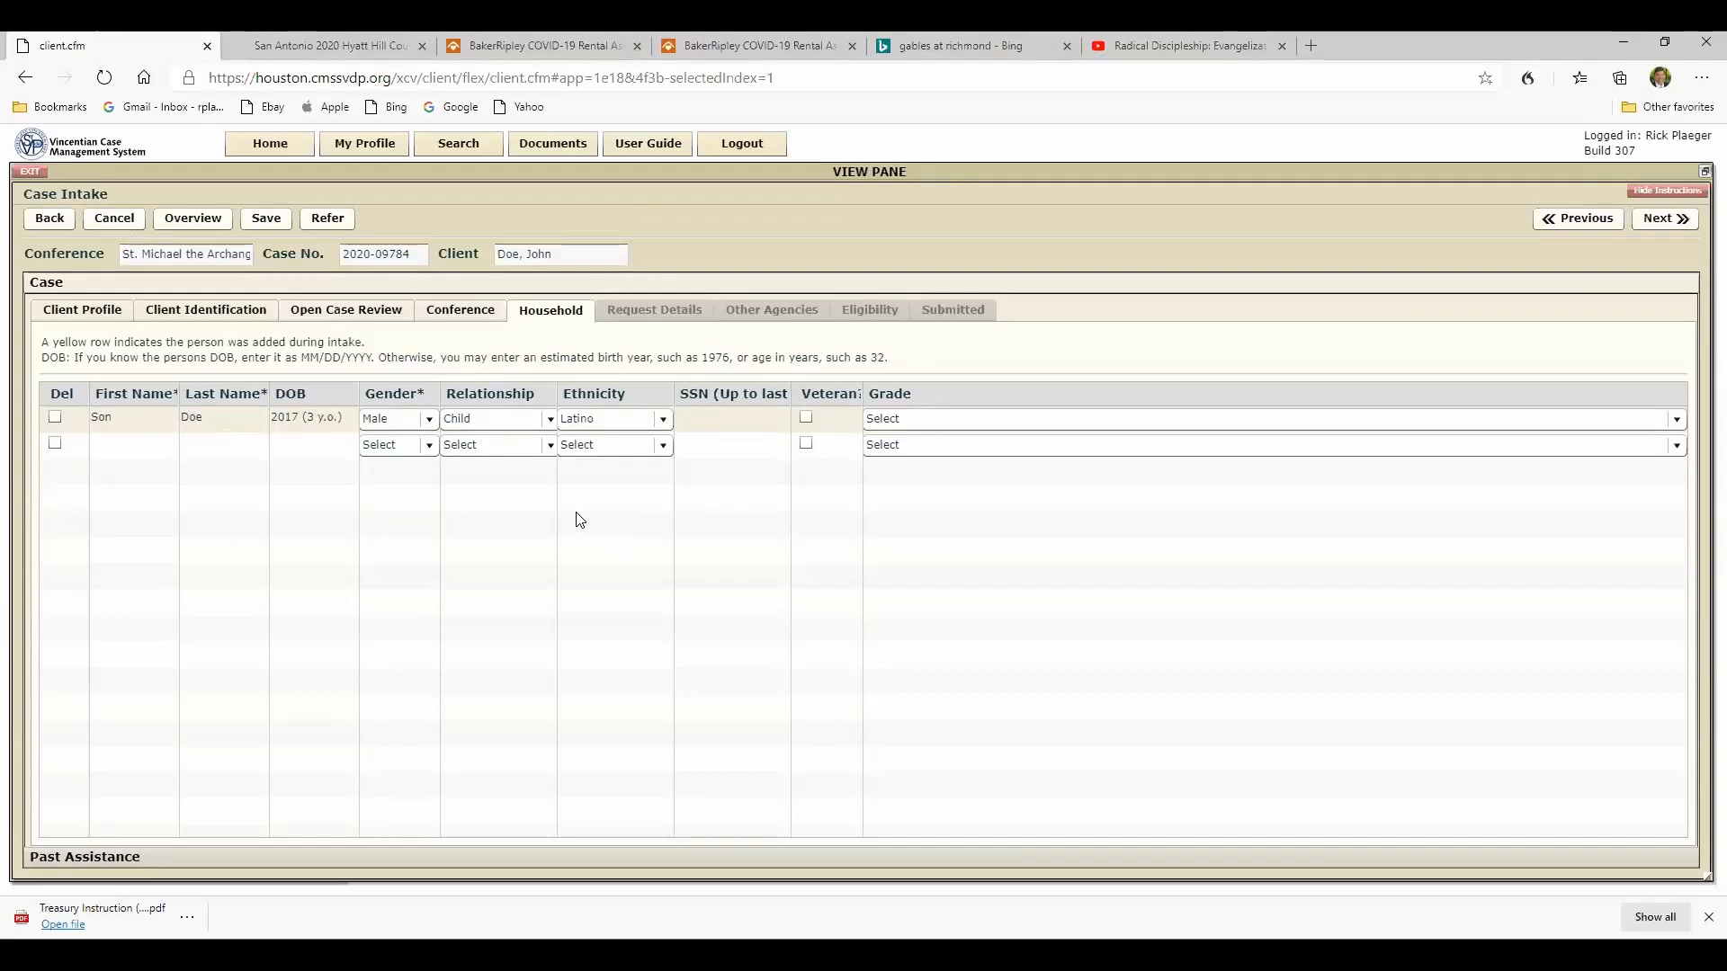
- Set the client's ethnicity to Latino in the client profile
click(90, 317)
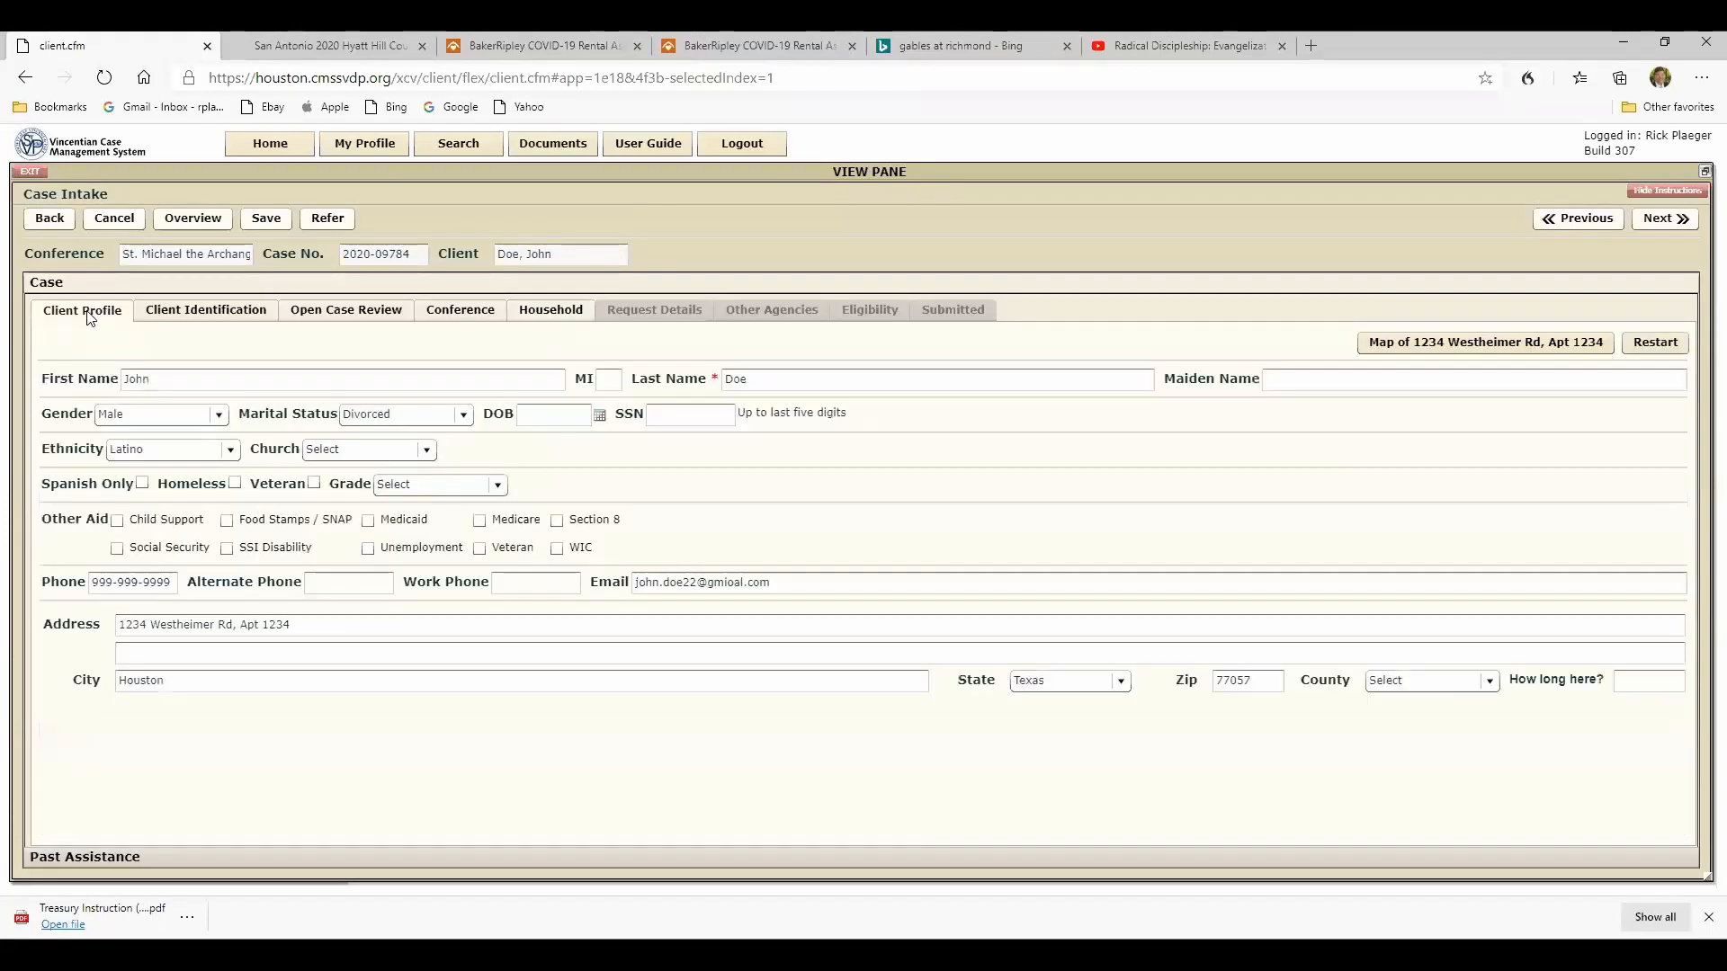
click(231, 451)
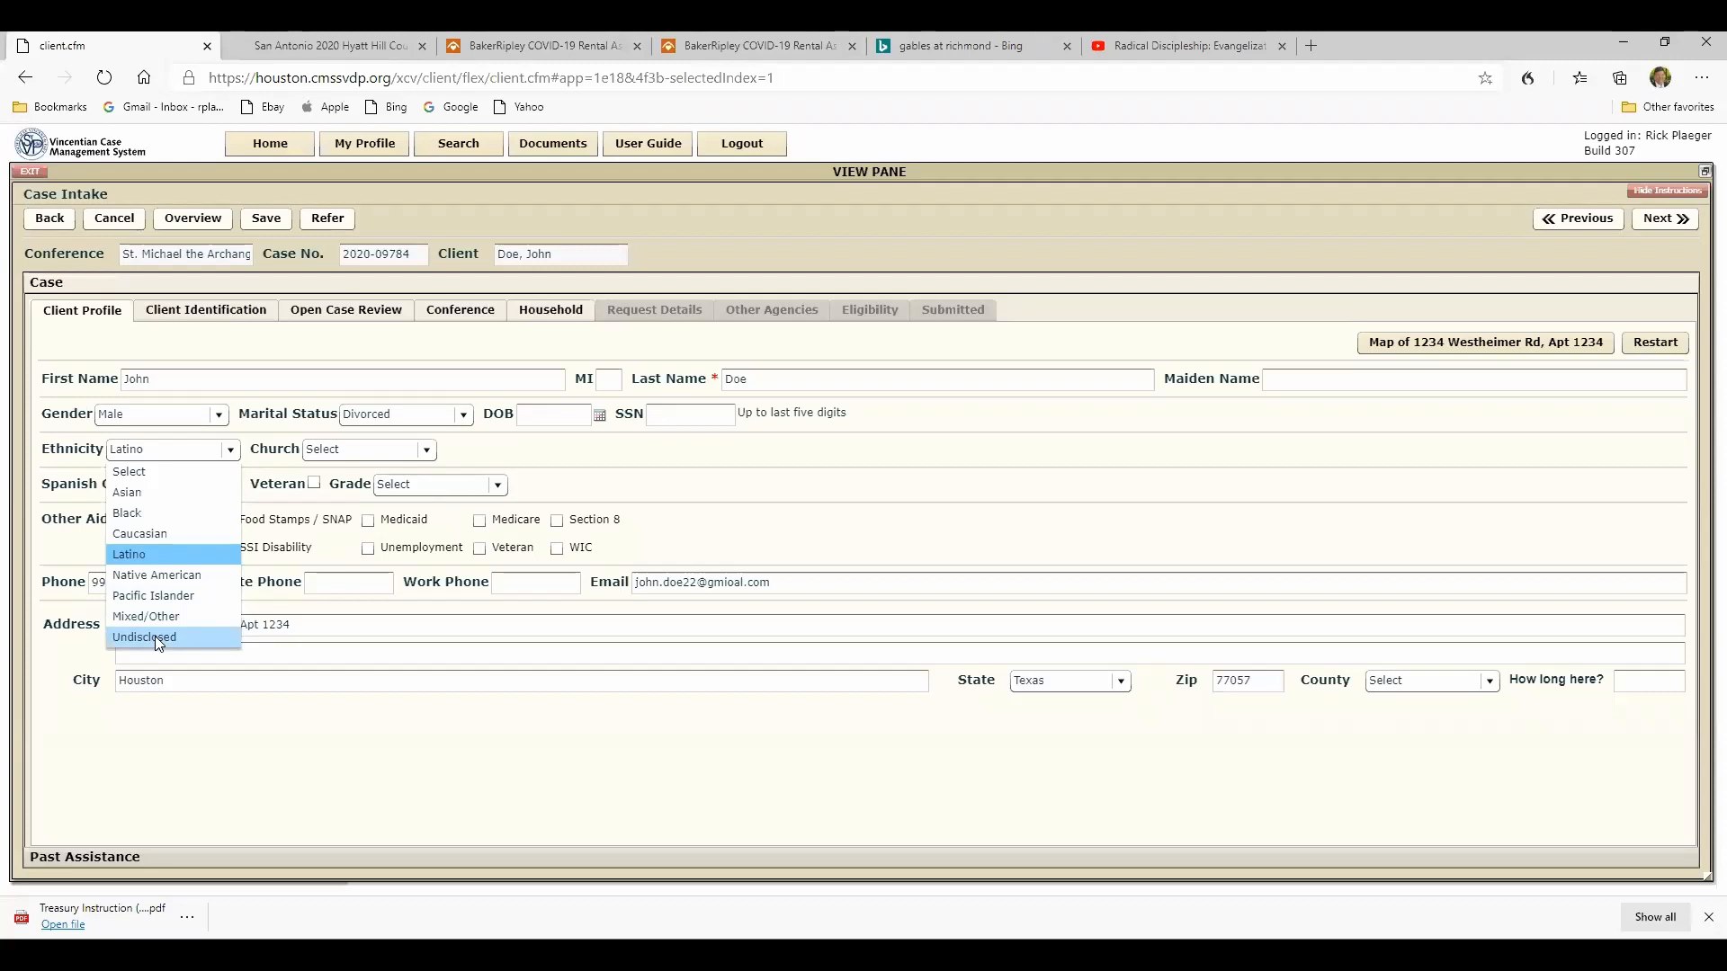
click(151, 557)
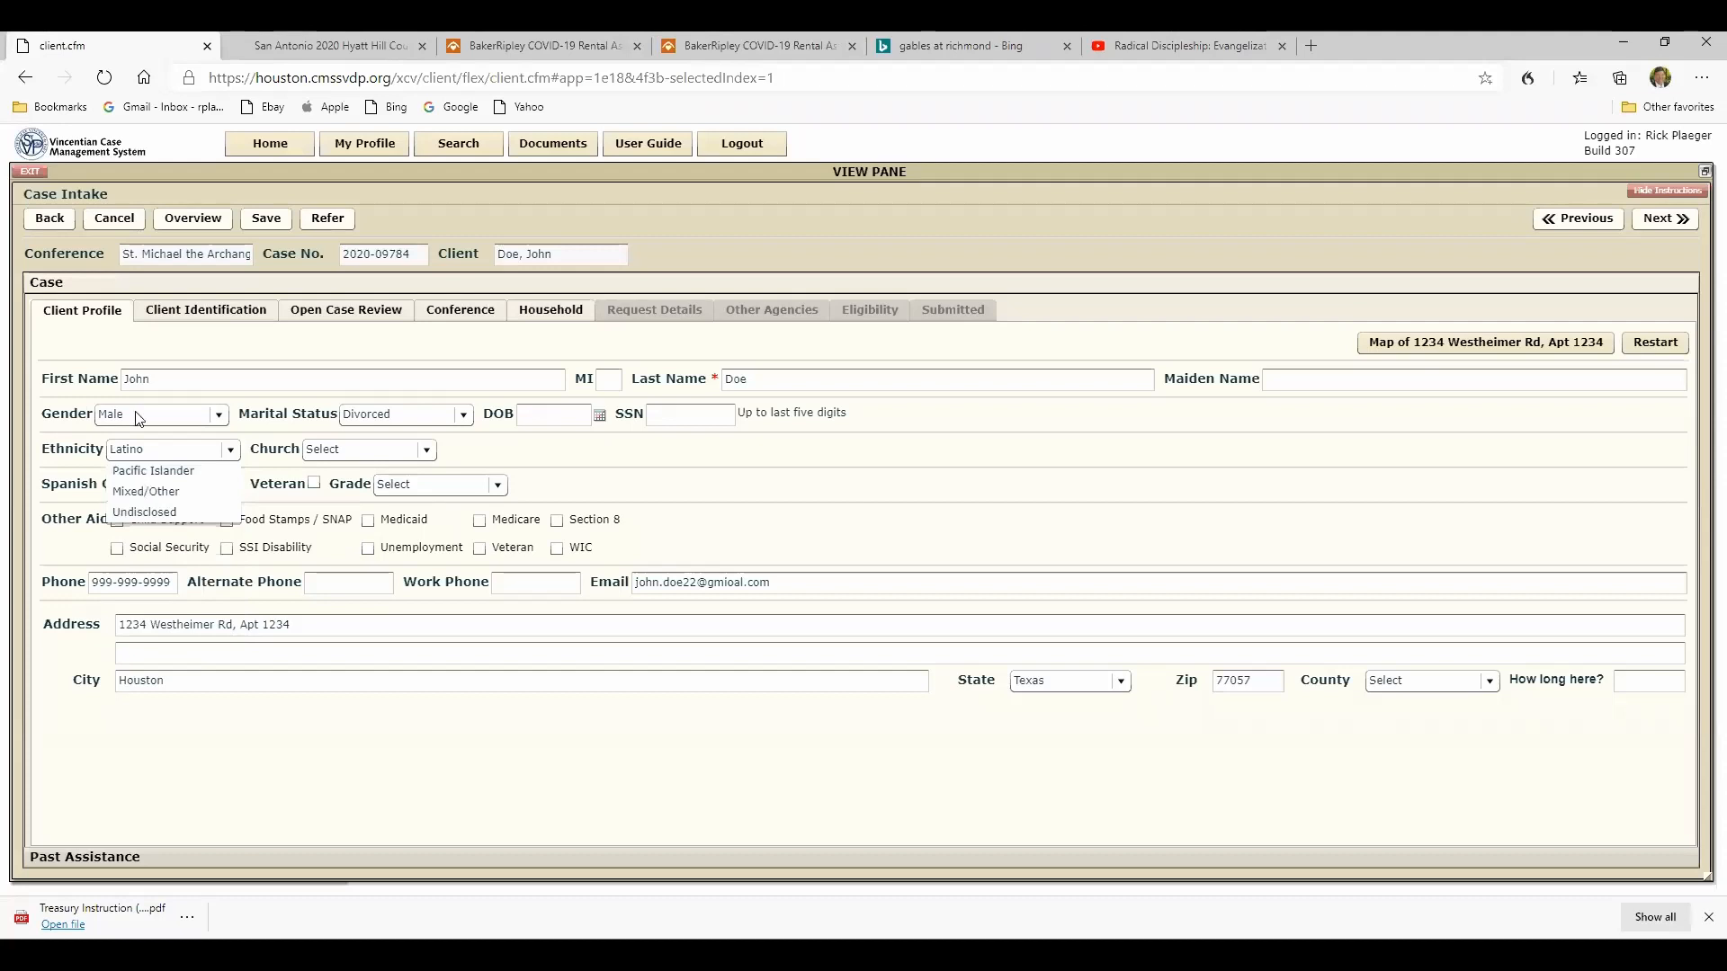
- Review the case's client identification, open case review, conference, household and client profile sections, ending on the household list
click(193, 312)
click(301, 314)
click(460, 317)
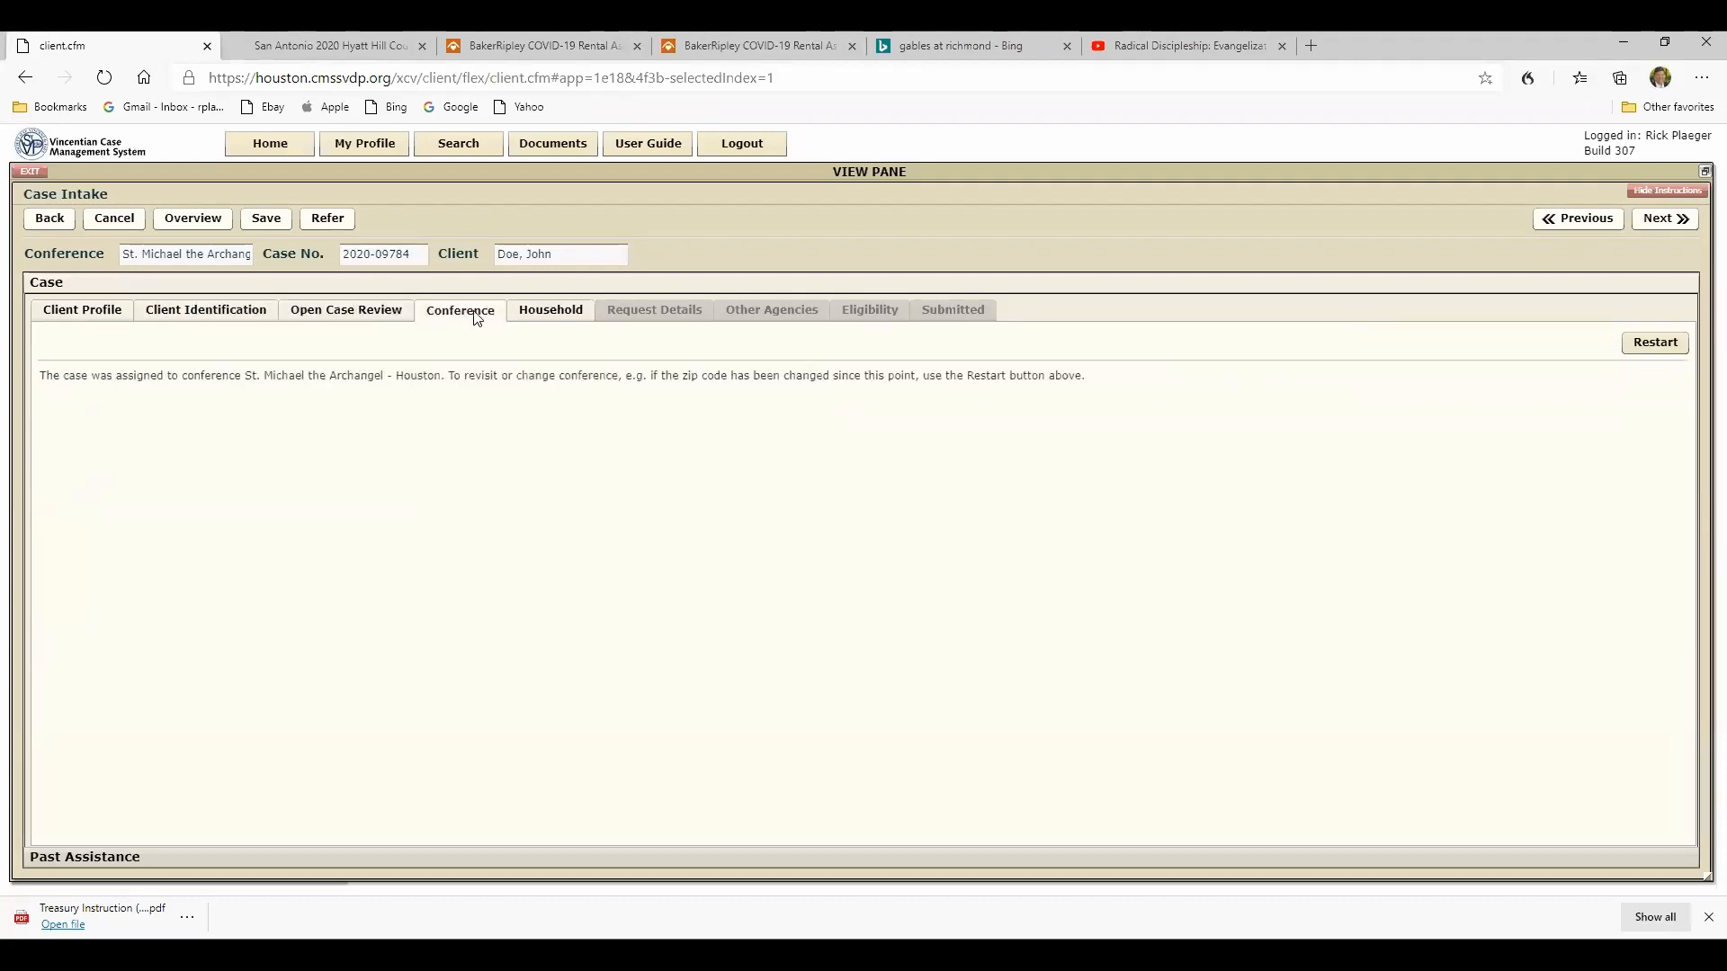
click(543, 321)
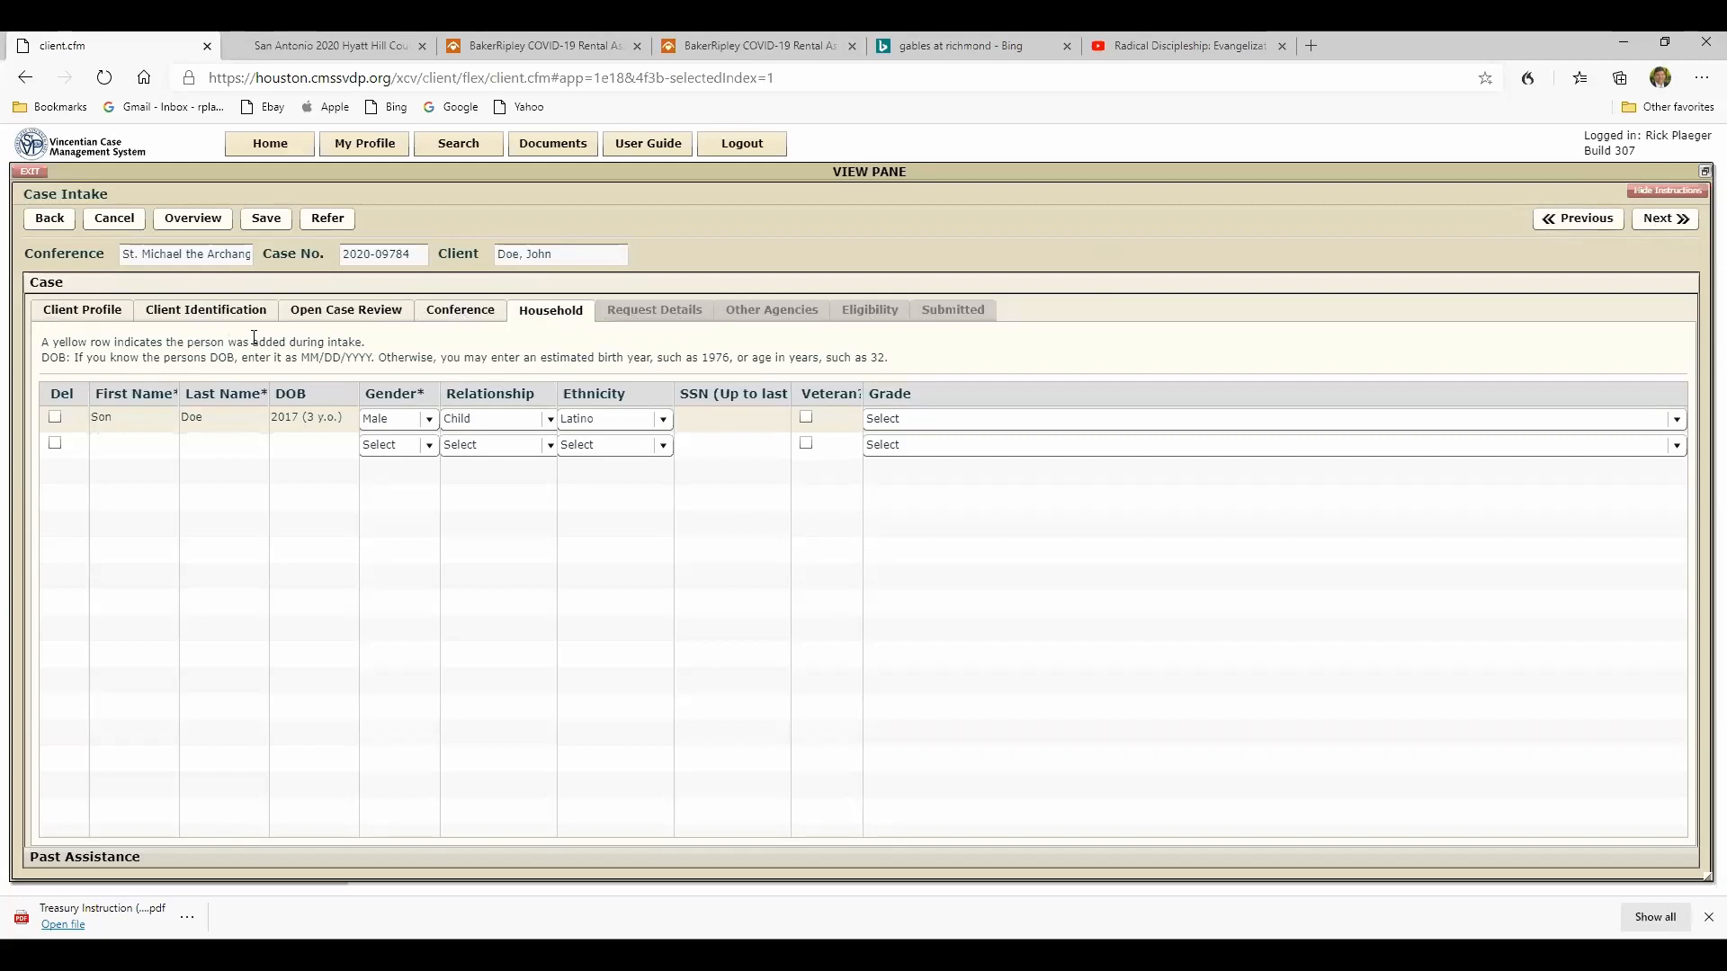
click(82, 311)
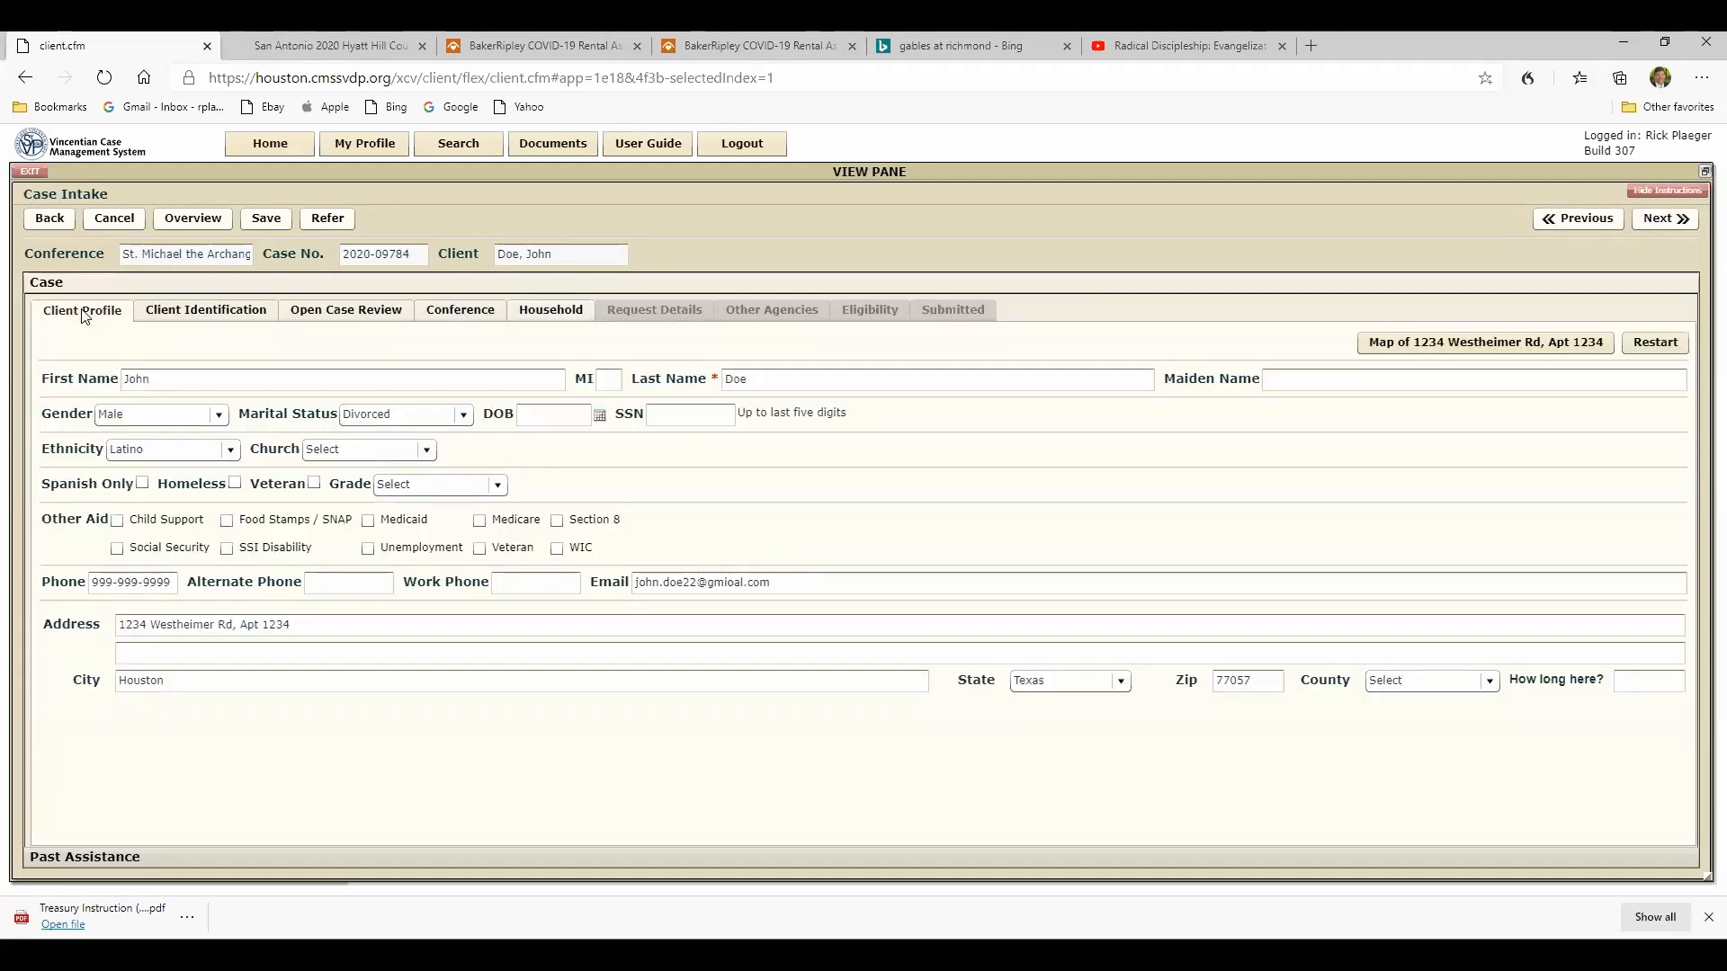
click(538, 313)
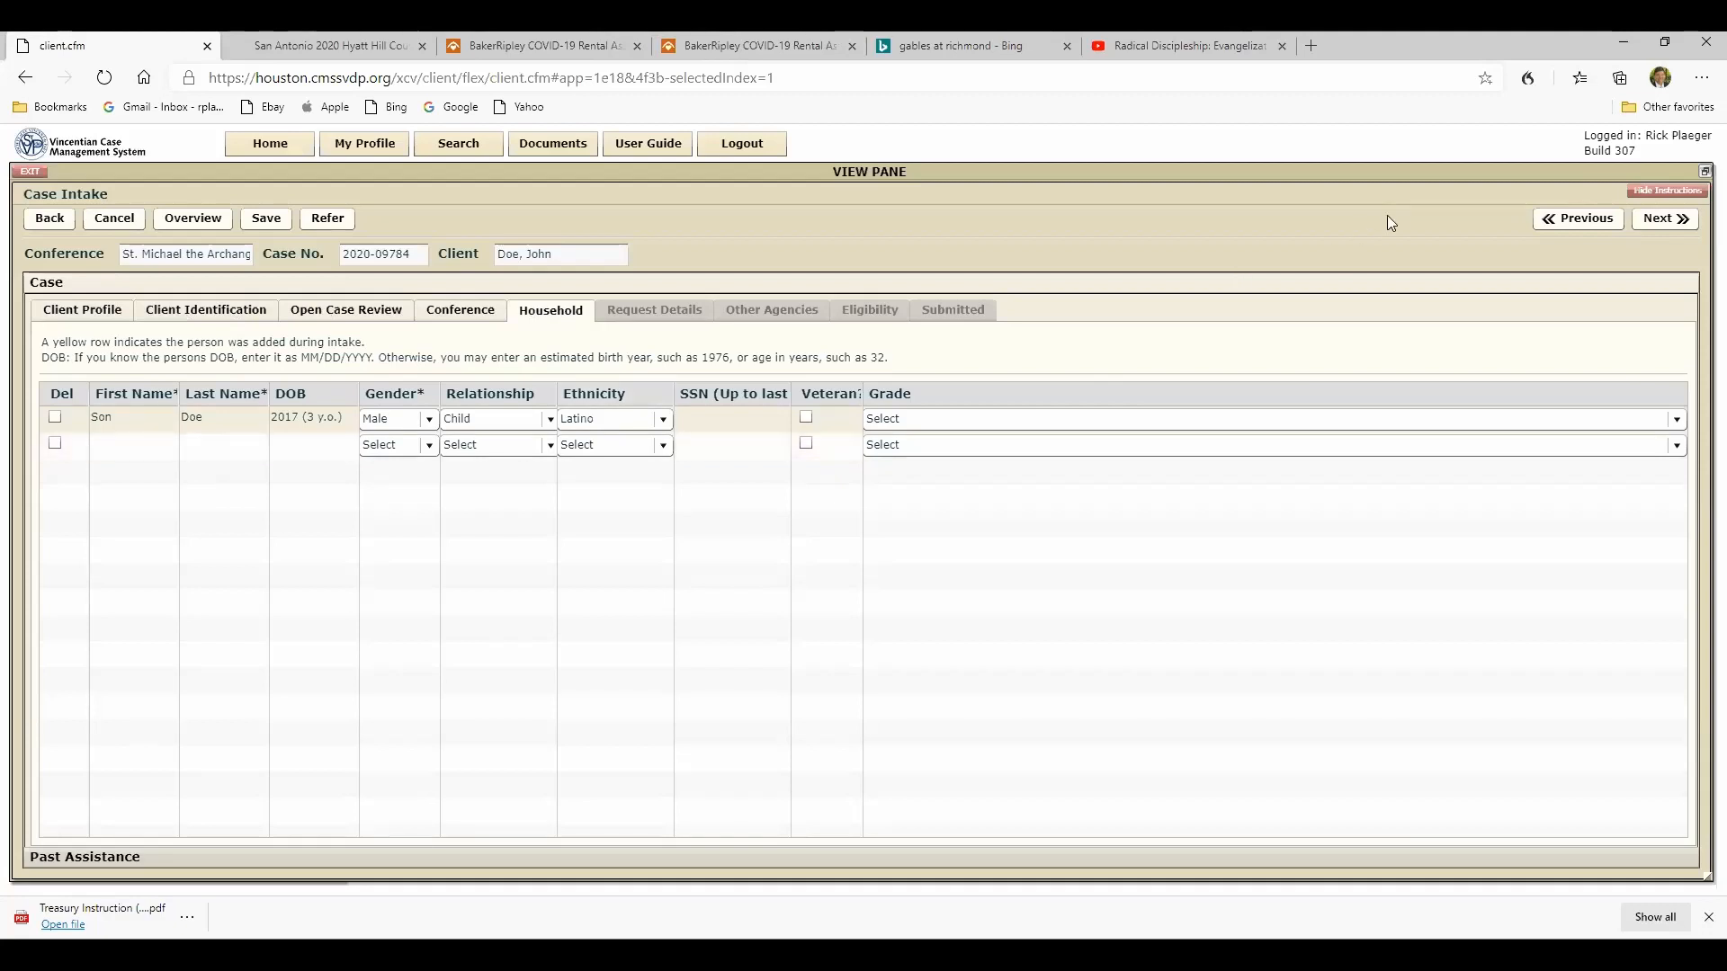
- Advance to the request details and add a request in the Rent/Mortgage/Shelter category
click(1654, 221)
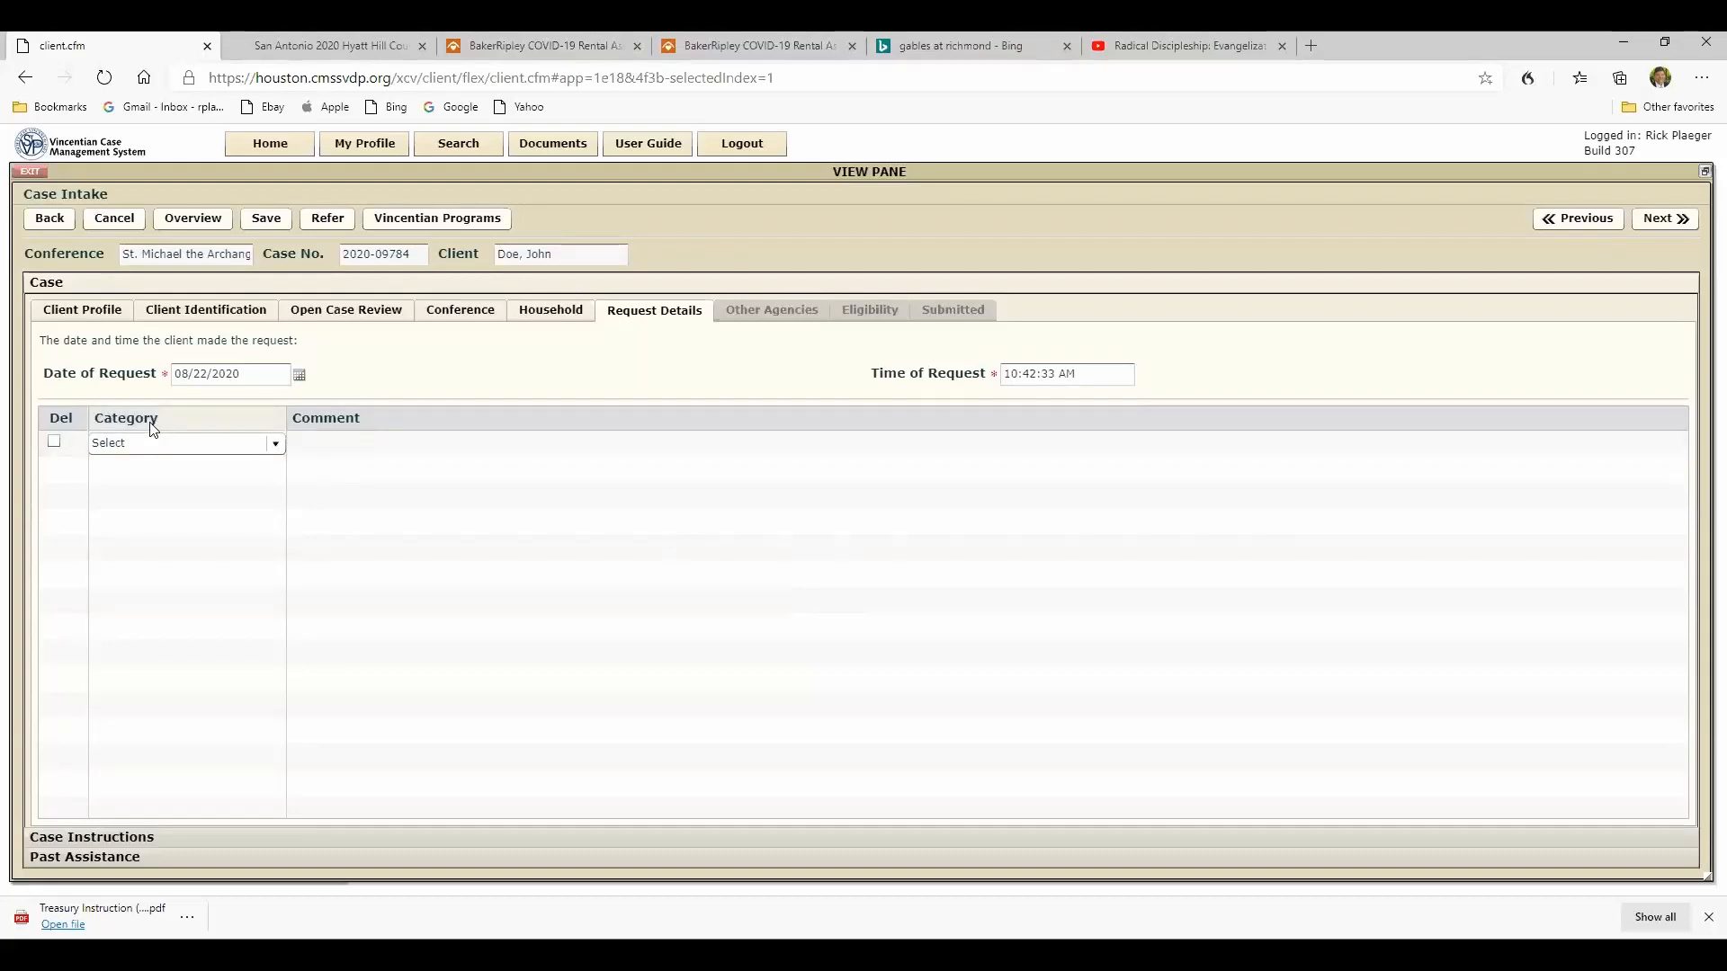
click(277, 447)
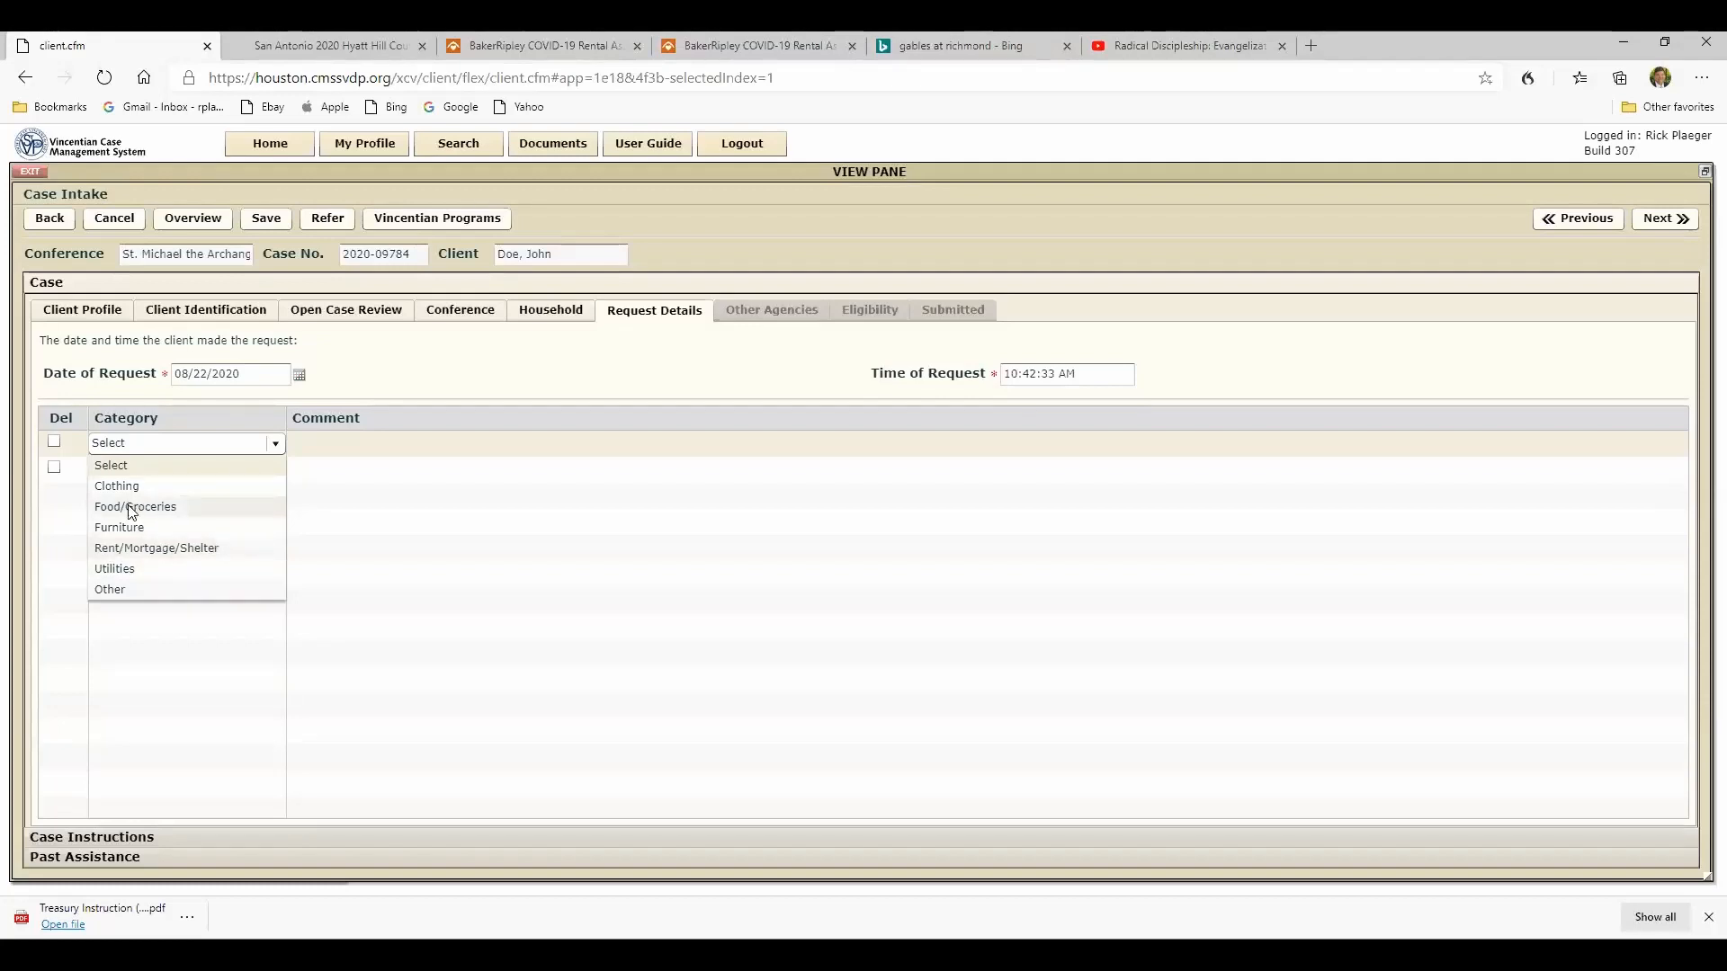
click(121, 552)
- Enter the request comment "RP: Single dad with a 3 yr old son. He owes $700 in rent and has been laid off drom work"
click(299, 450)
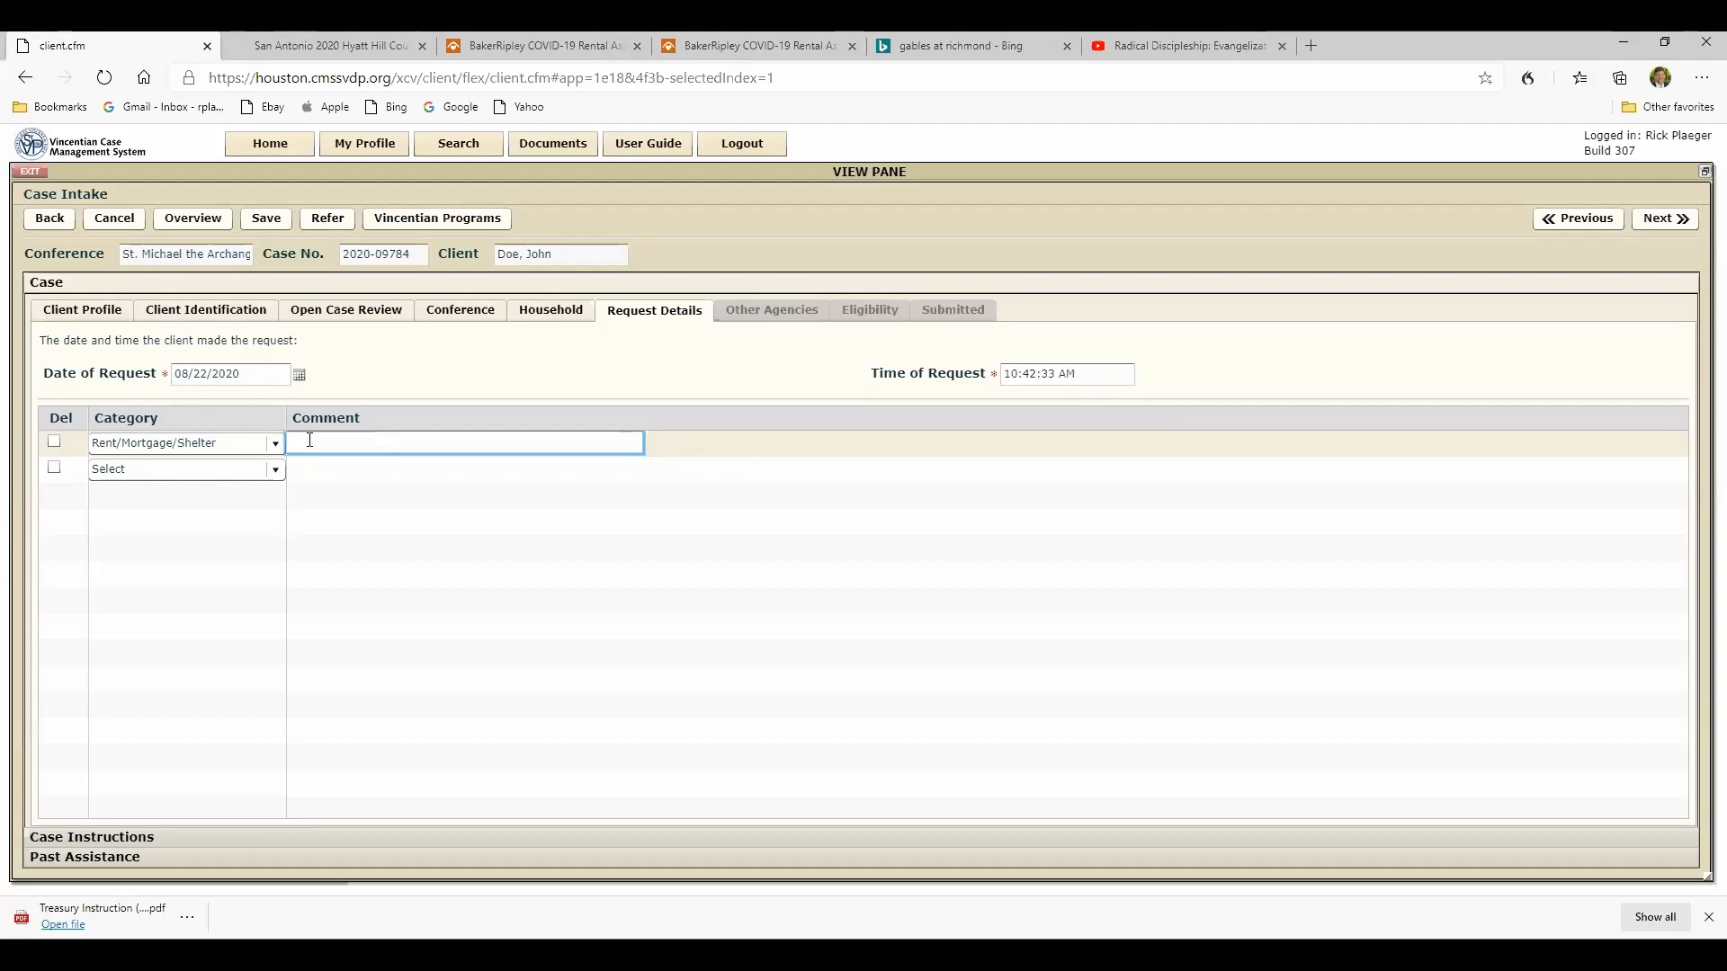
text(RP)
text(Single dad with a 3 yr old son)
text(.  He owes $70)
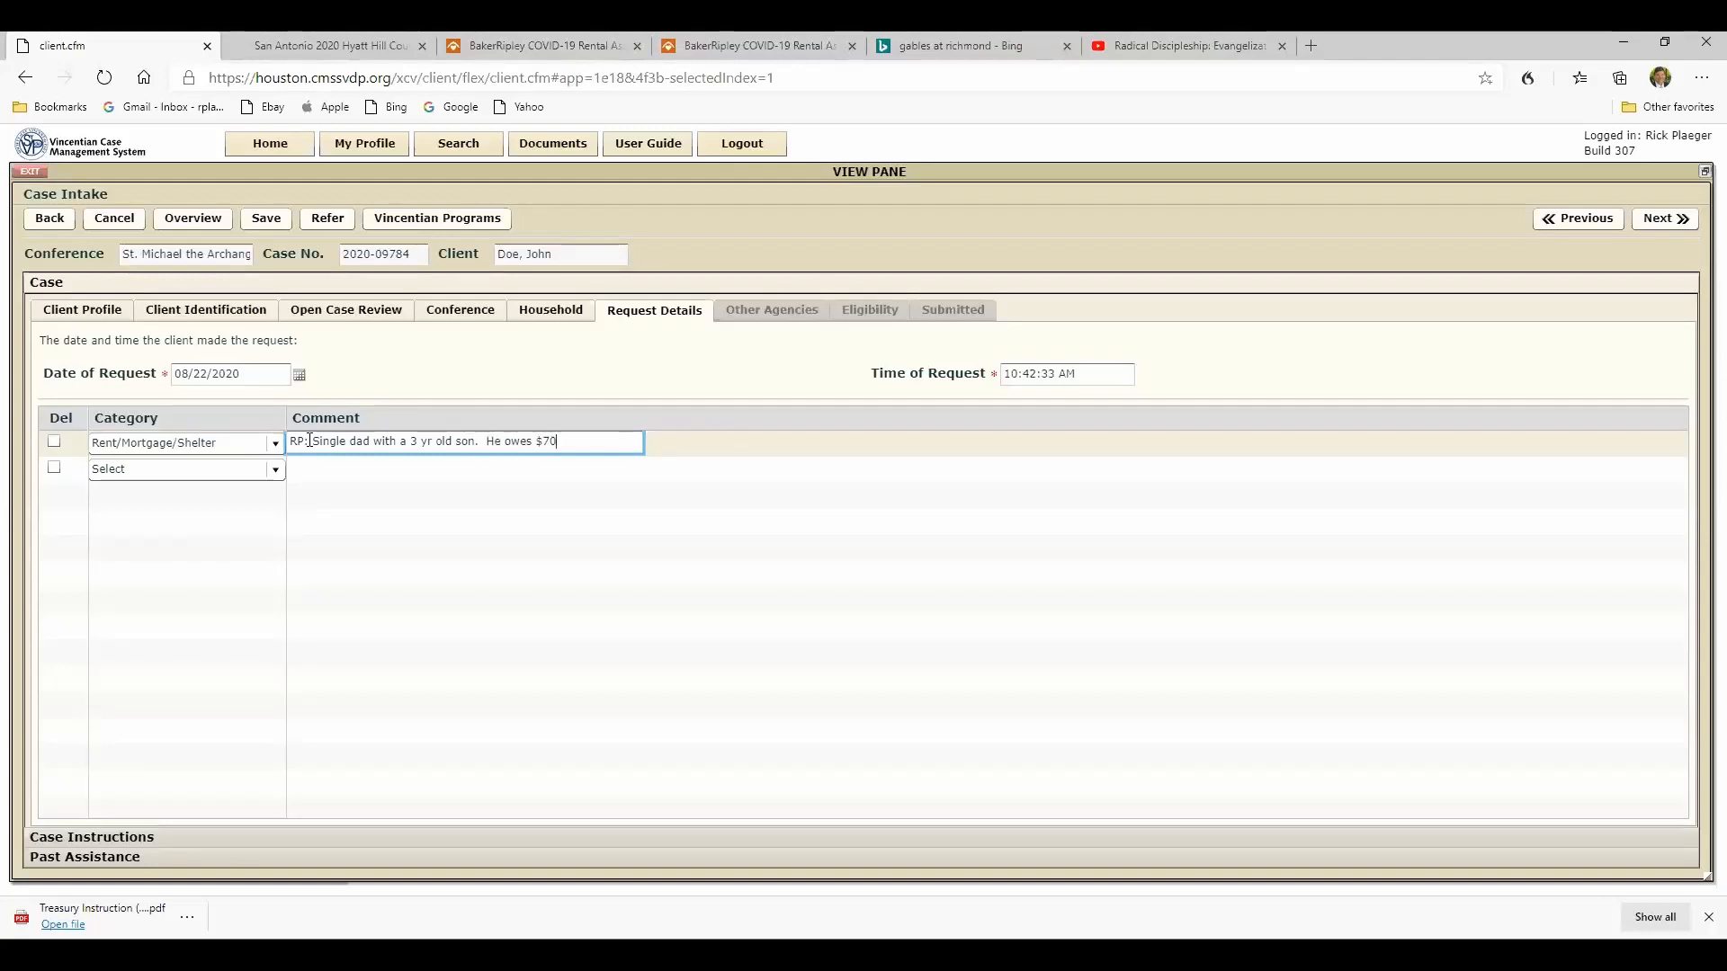
text(0 in rent ard has)
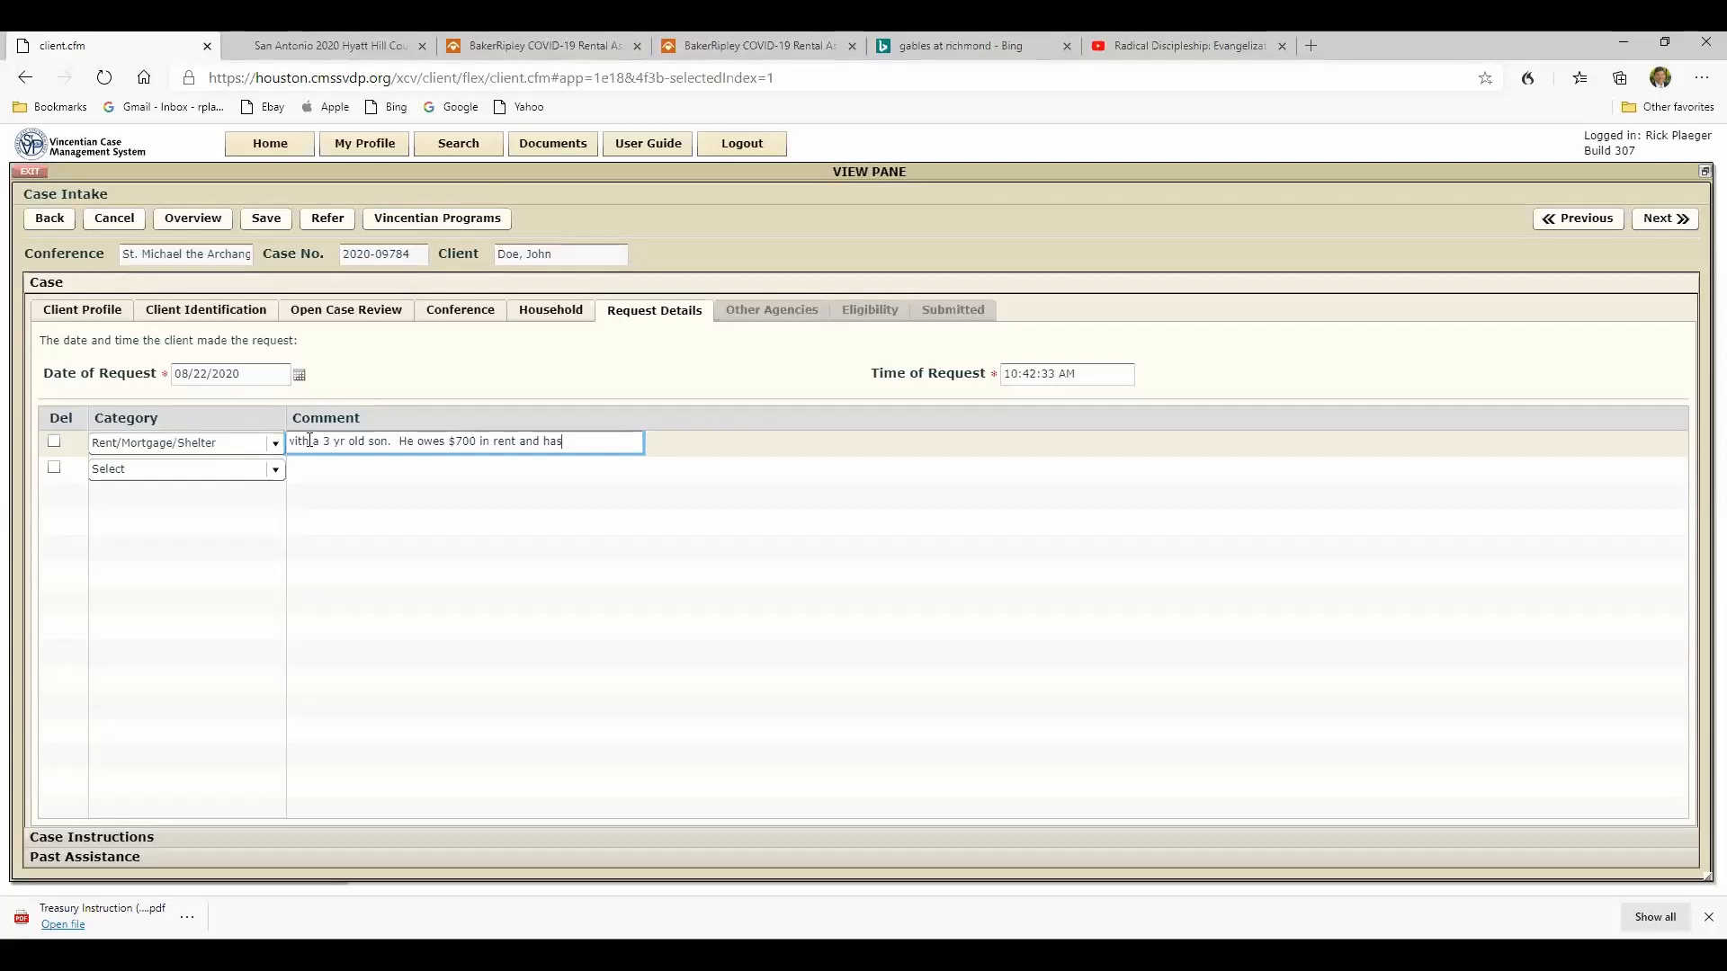
text( been laid off drom work)
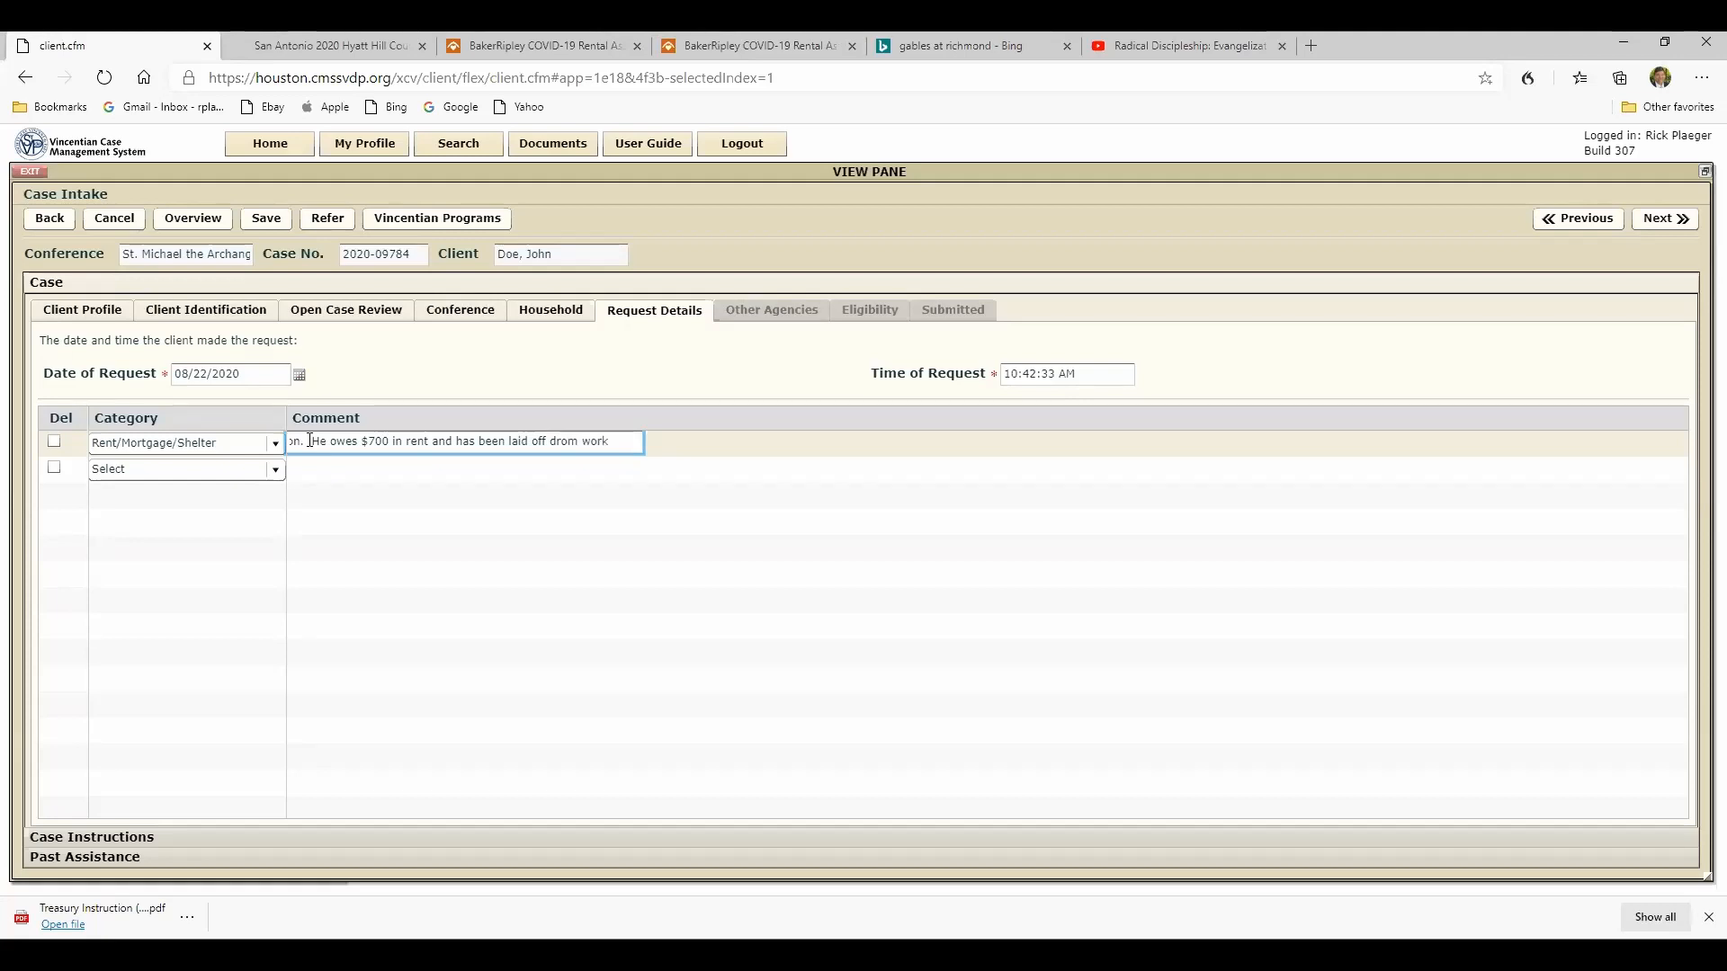
text(. Has applied for )
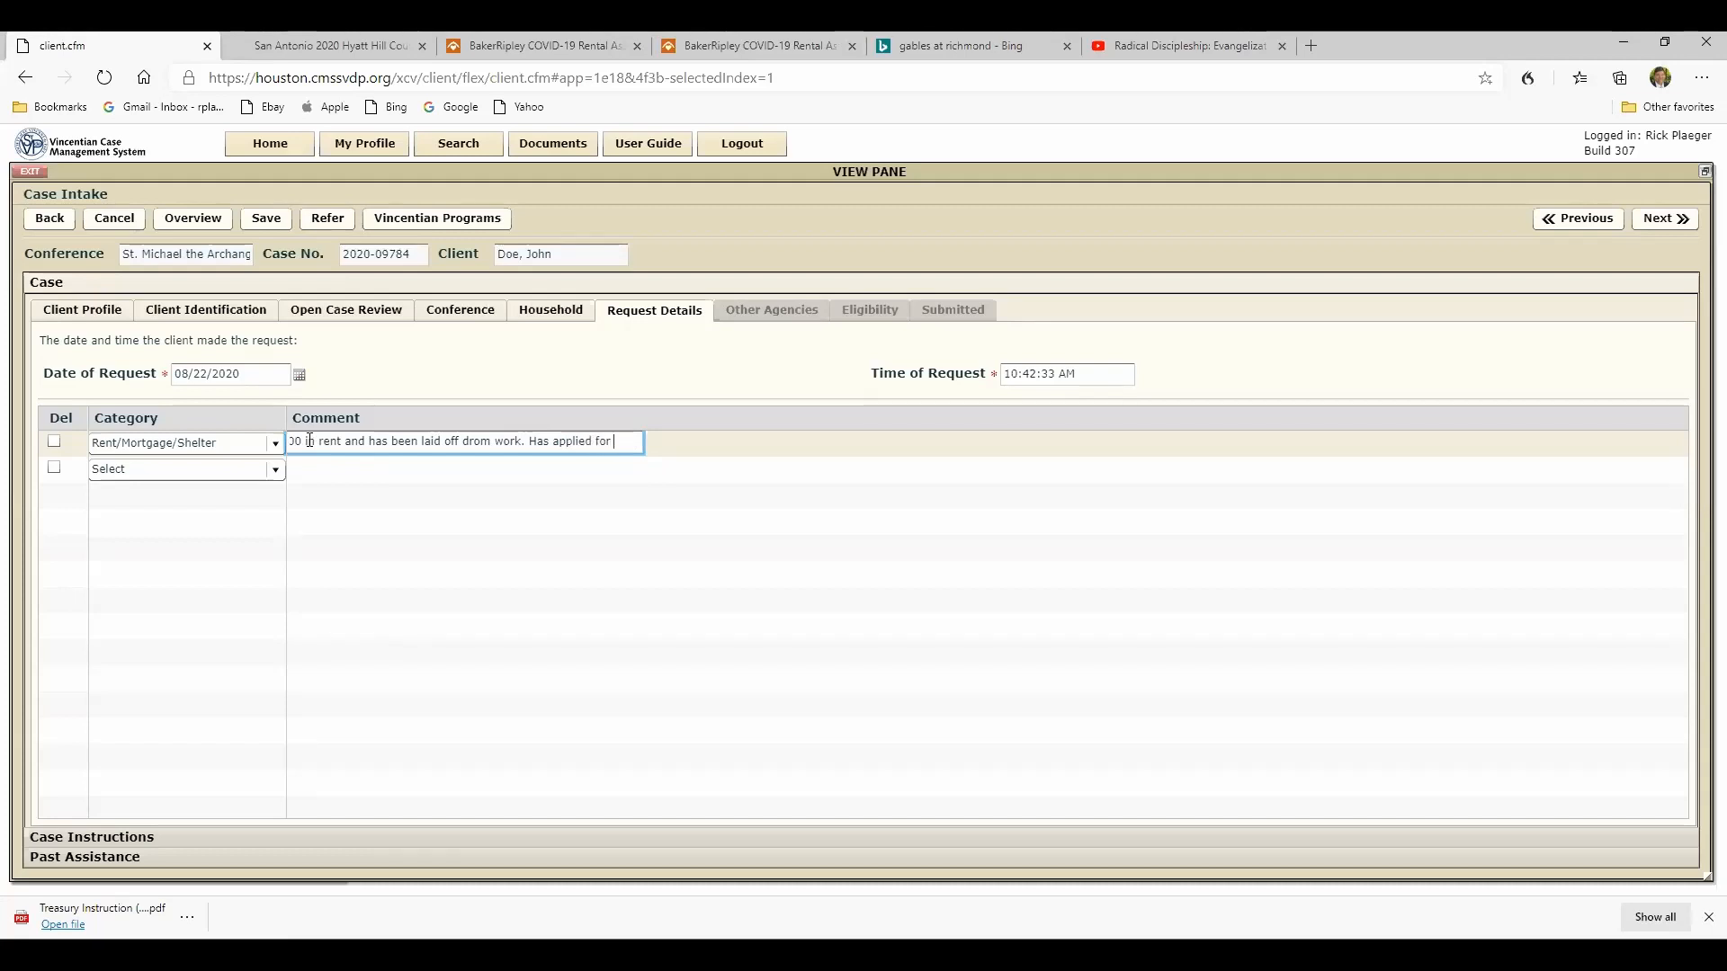
text(unemployment bene)
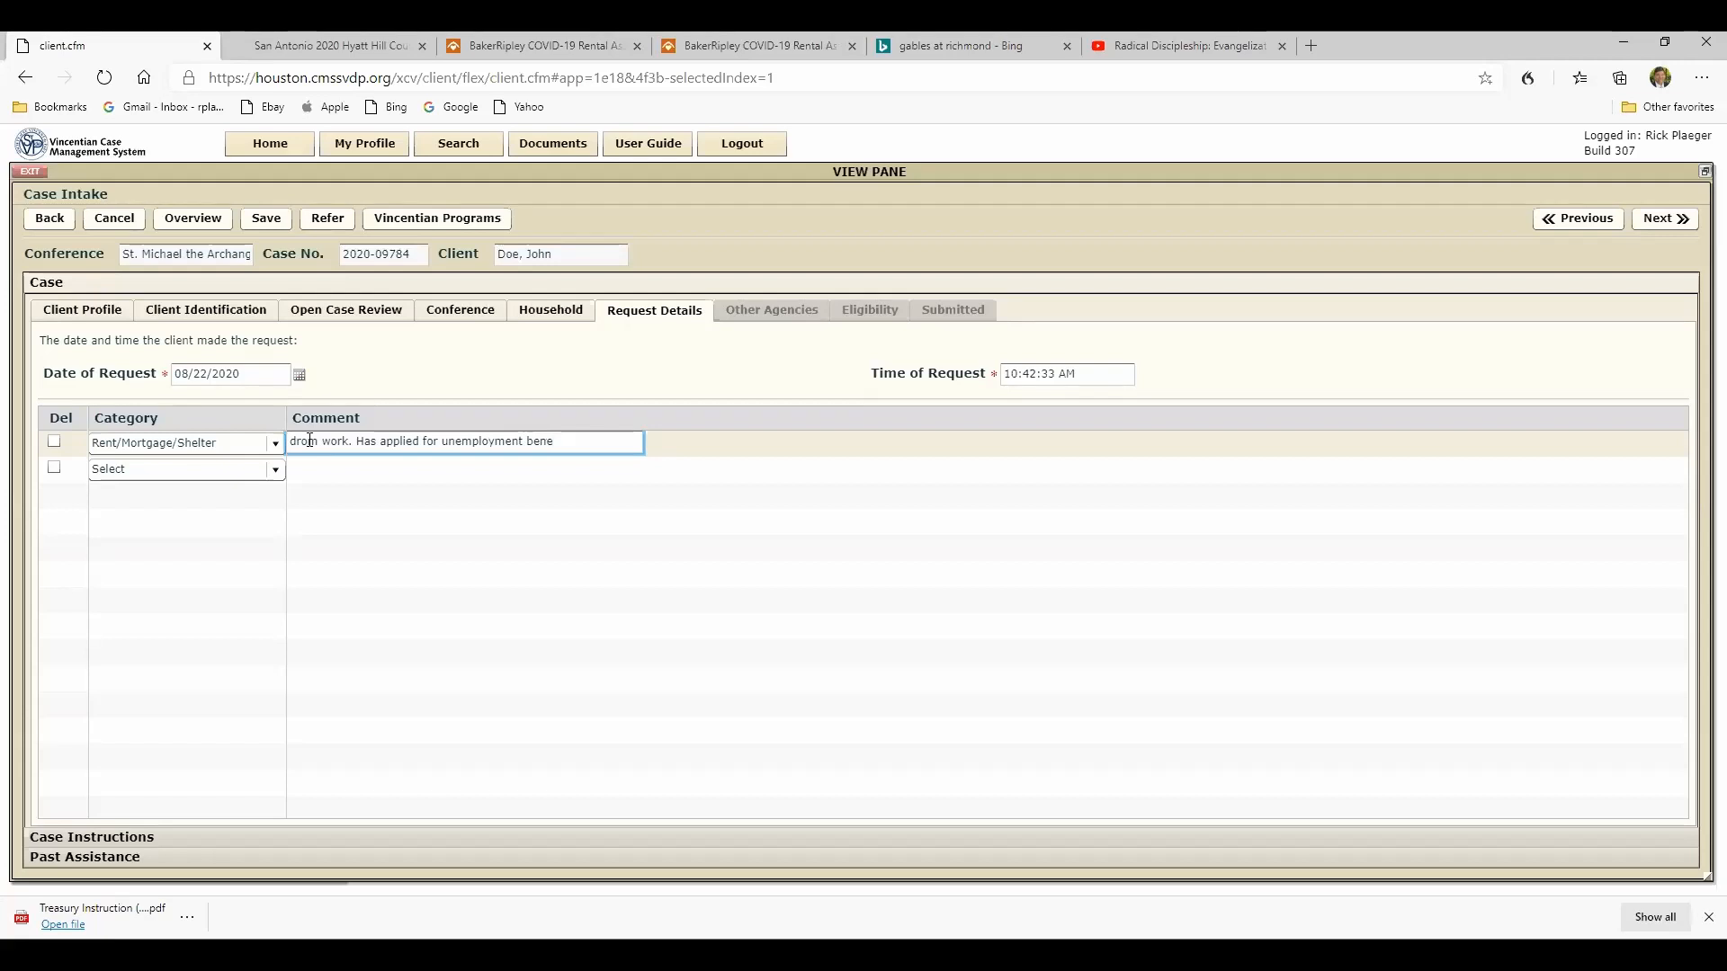
text(fits but the)
- Extend the request comment with ". Has applied for unemployment benefits but it will not be available to him for weeks."
key(BackSpace)
key(BackSpace)
text(it will not be )
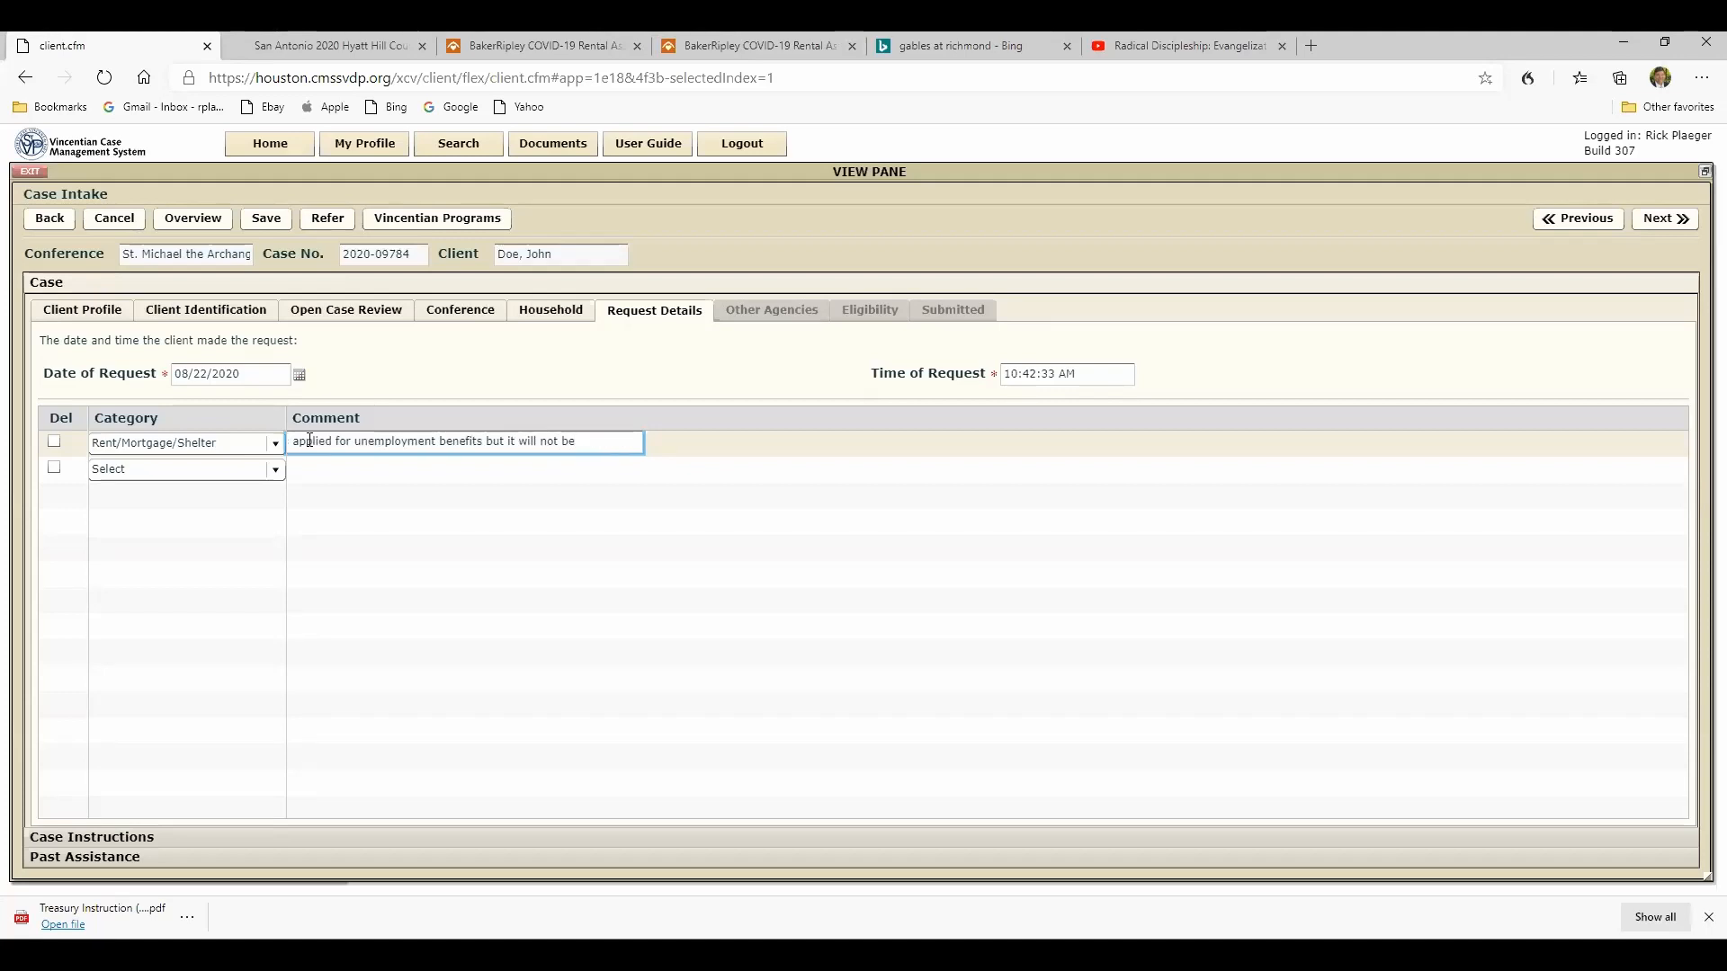
text(available to him f)
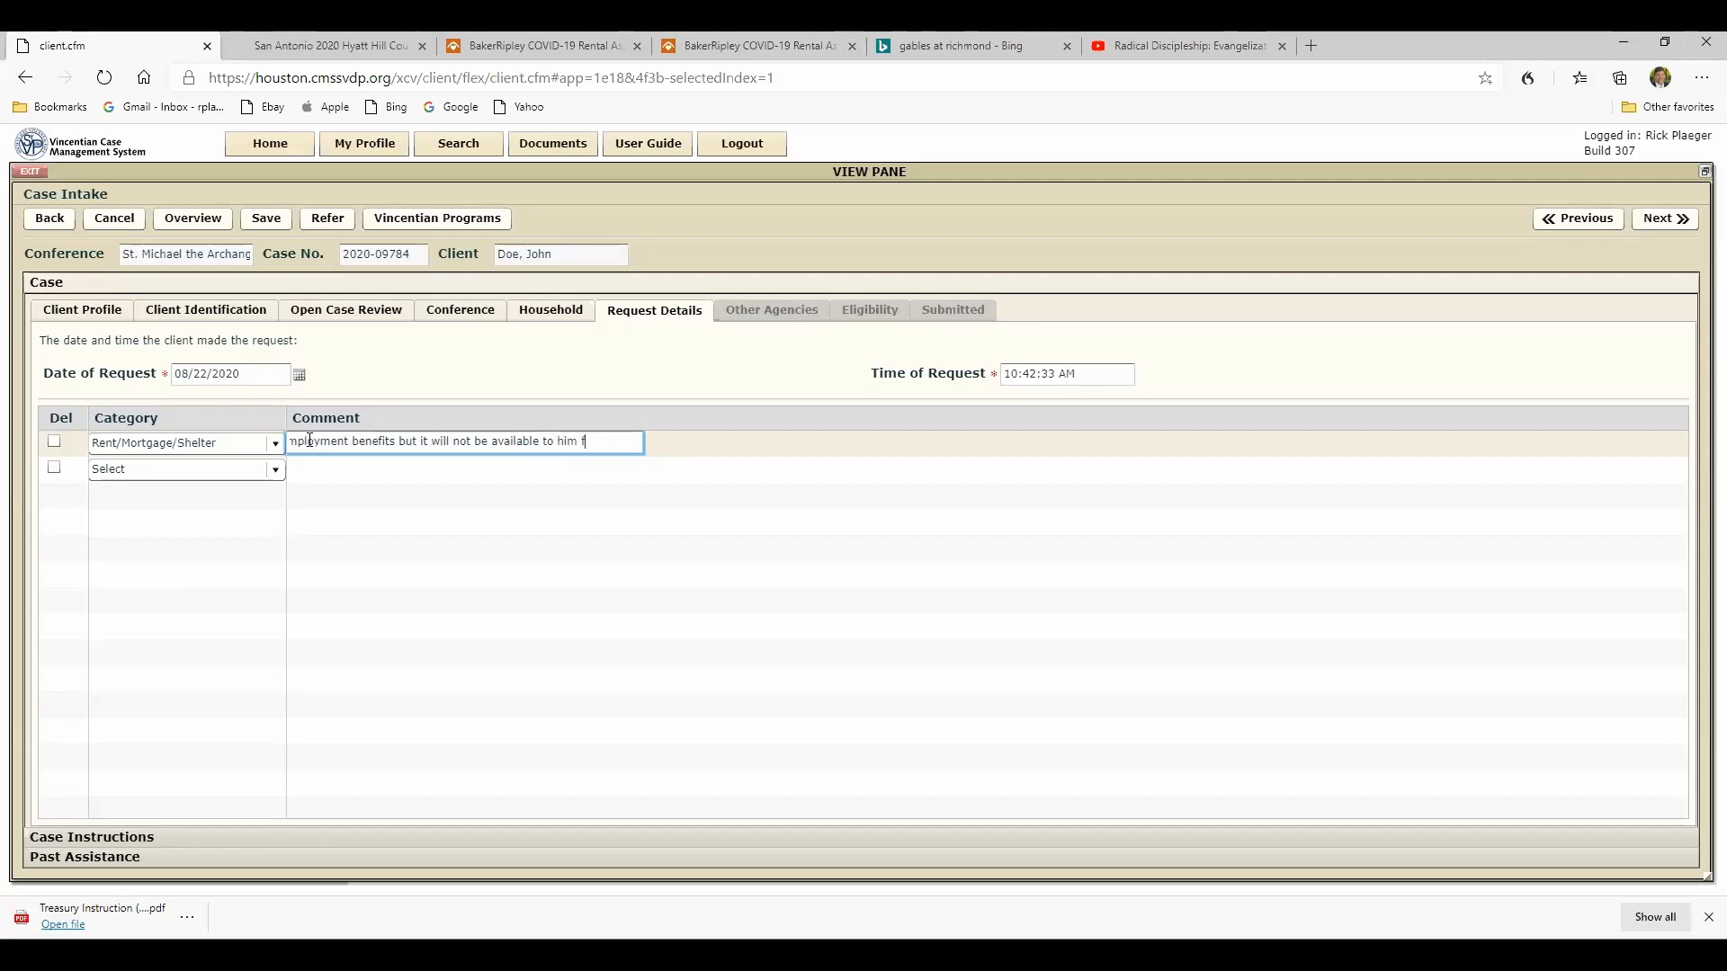
text(or weeks.)
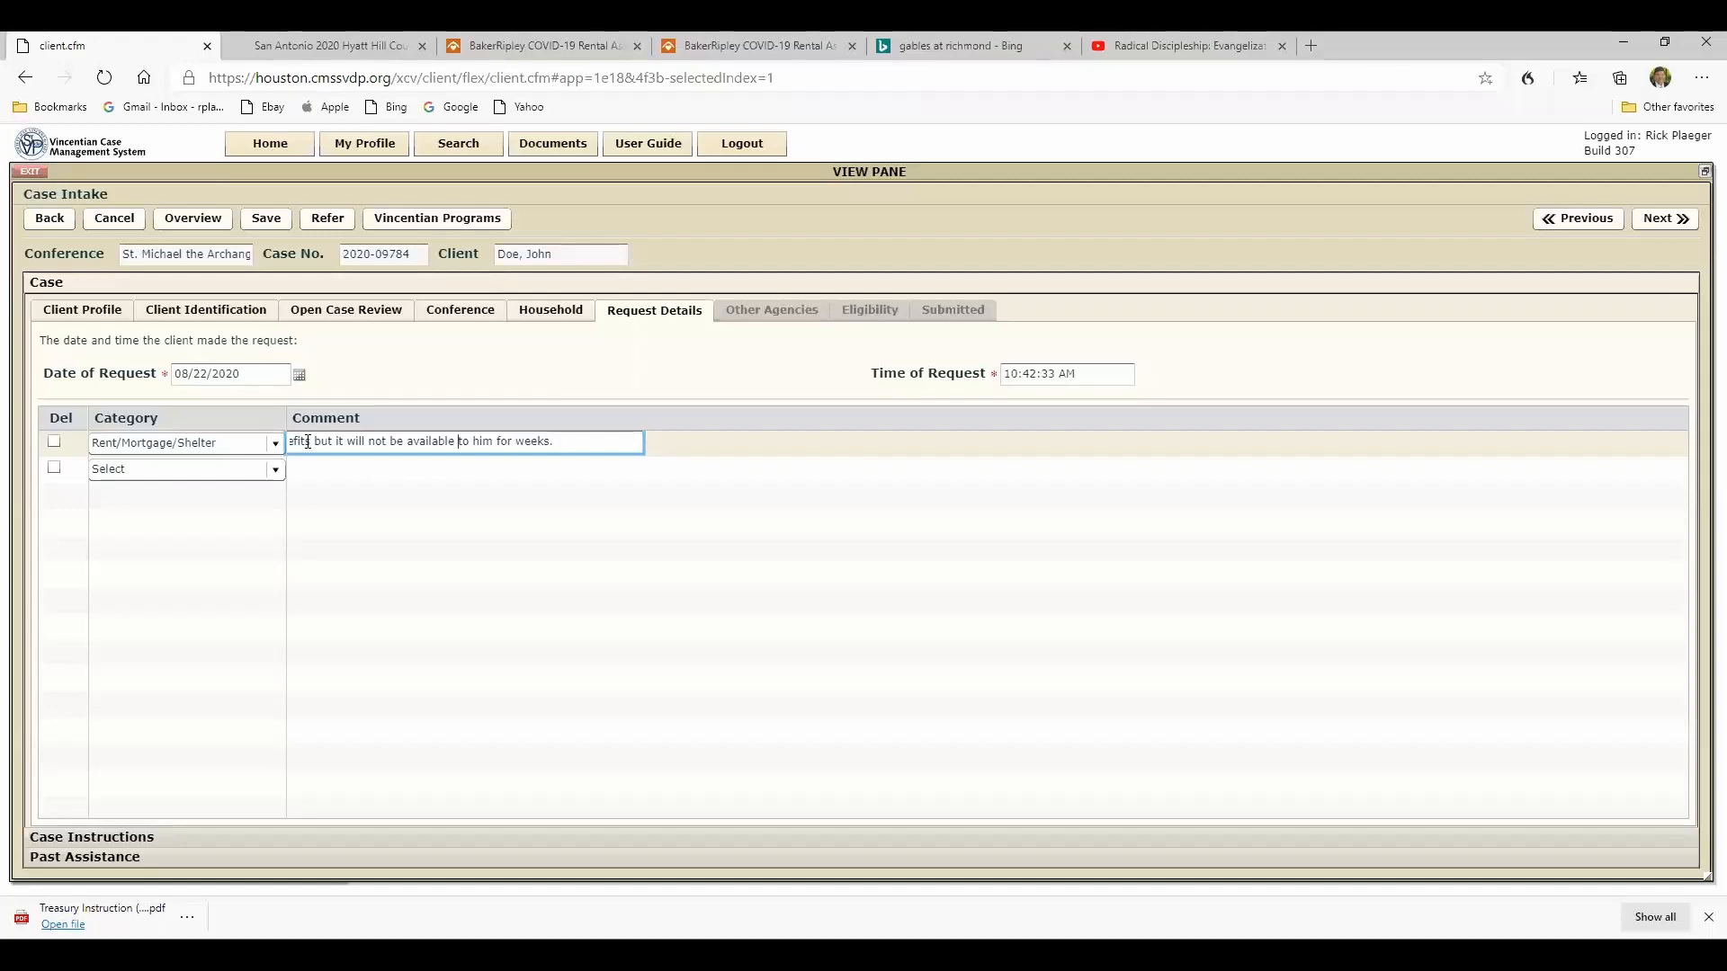
- Review the full text of the rent request comment from its beginning to its end
key(Left)
key(Left)
key(Left)
key(Left)
key(Left)
key(Left)
key(Left)
key(Left)
key(Left)
key(Left)
key(Left)
key(Left)
key(Left)
key(Left)
key(Left)
key(Left)
key(Left)
key(Left)
key(Left)
key(Left)
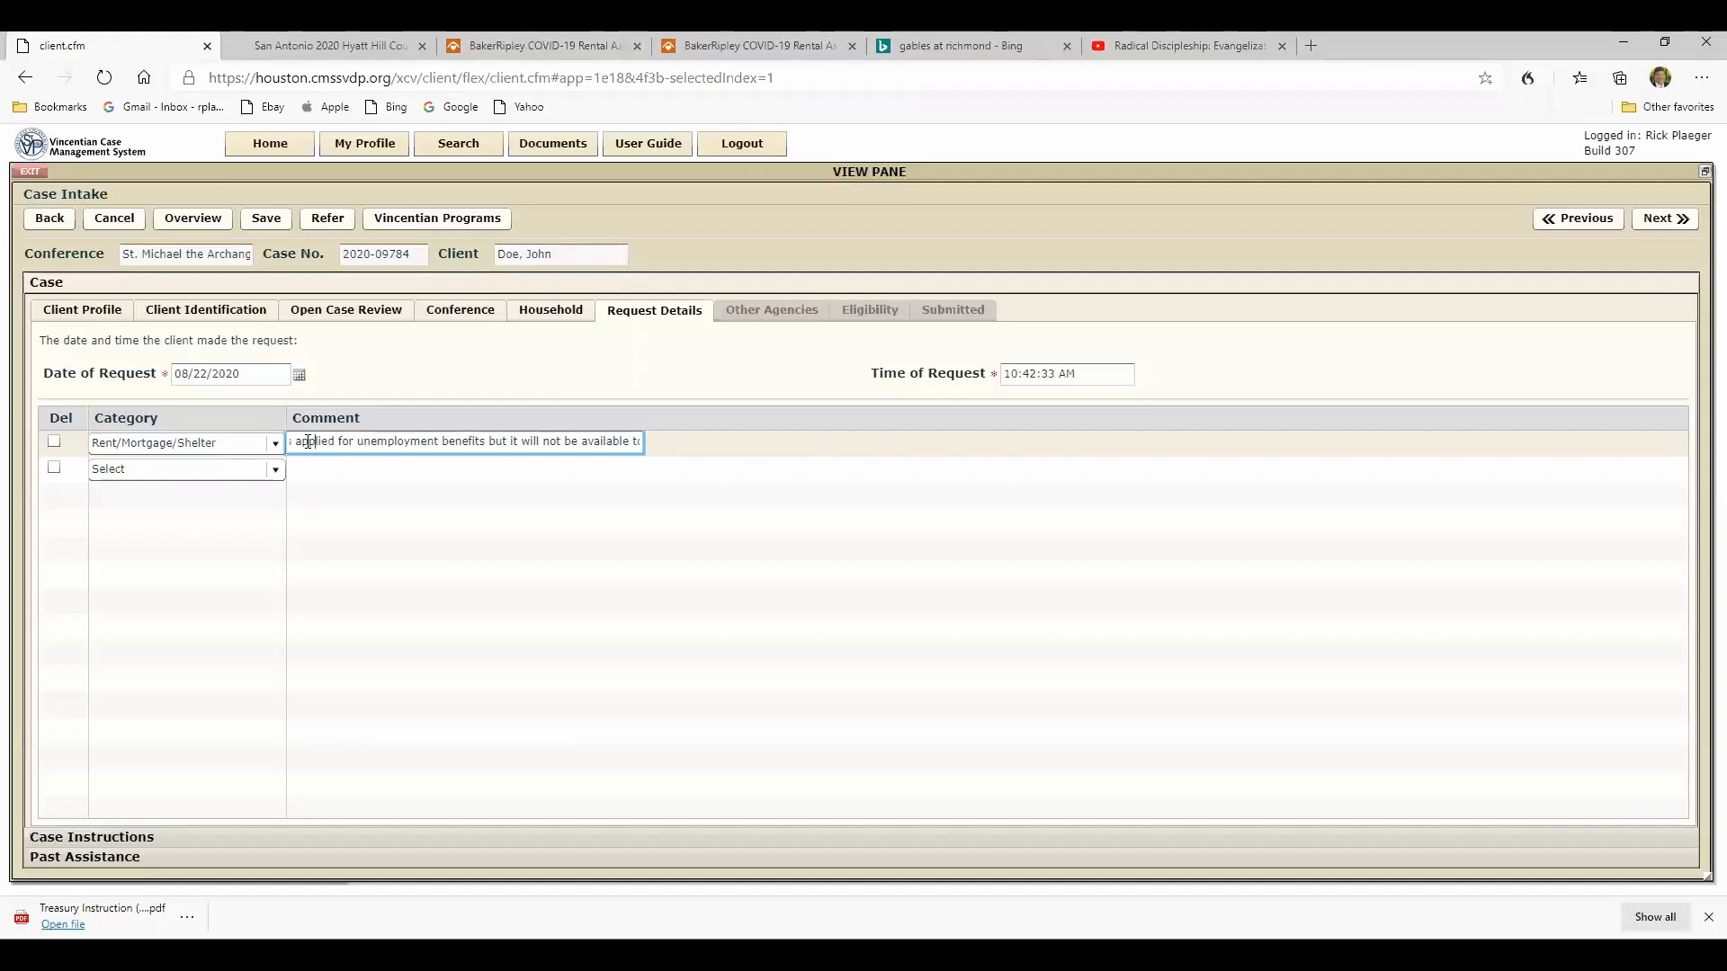
key(Left)
key(Left)
key(Left)
key(Left)
key(Left)
key(Left)
key(Left)
key(Left)
key(Left)
key(Left)
key(Left)
key(Left)
key(Left)
key(Left)
key(Left)
key(Left)
key(Left)
key(Left)
key(Left)
key(Left)
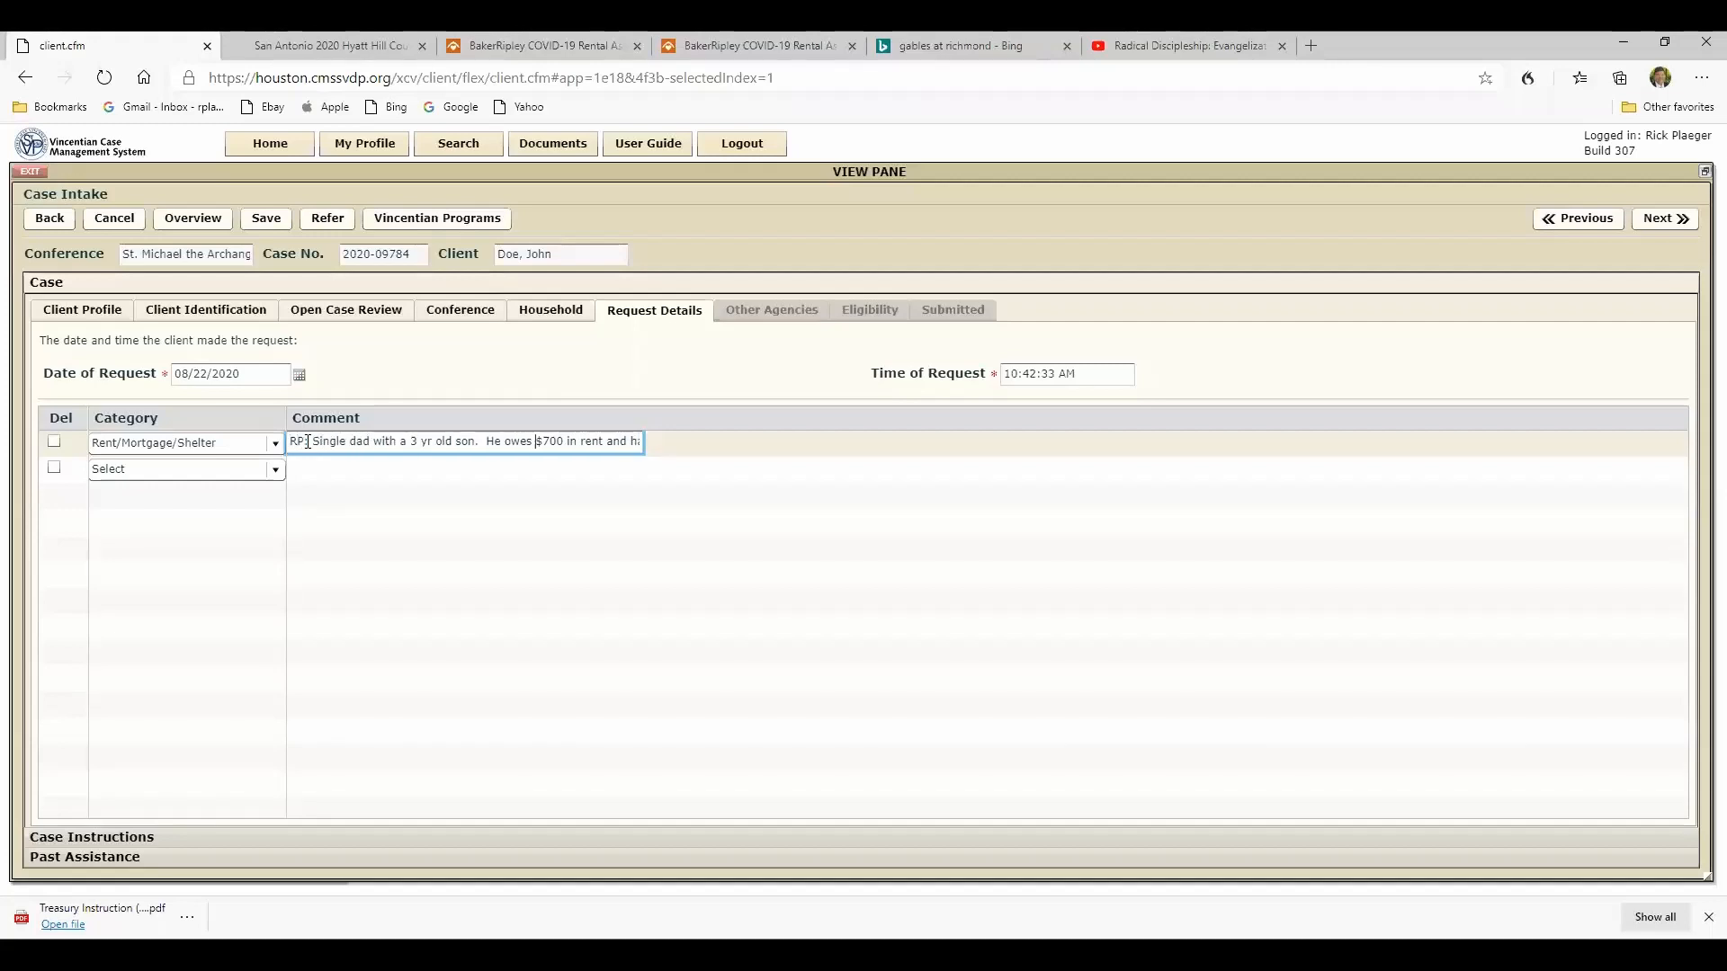
key(Right)
key(Right)
key(Right)
key(Right)
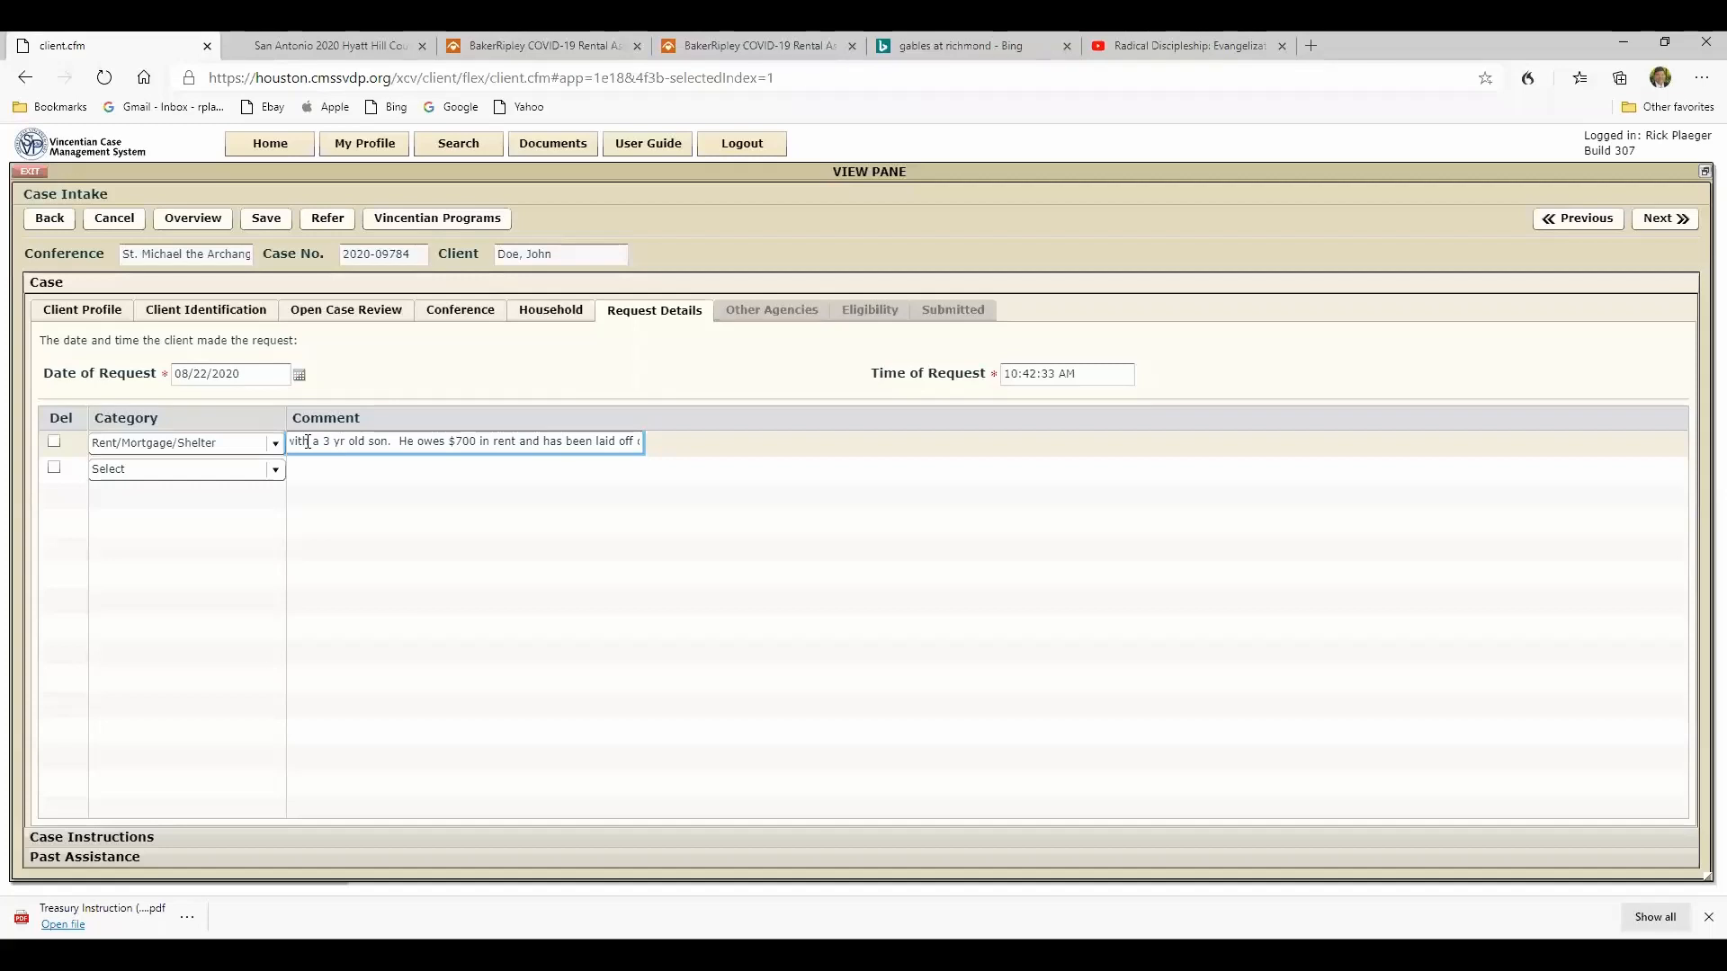
key(Right)
key(Right)
key(Right)
key(Right)
key(Right)
key(Right)
key(Right)
key(Right)
key(Right)
key(Right)
key(Right)
key(Right)
key(Right)
key(Right)
key(Right)
key(Right)
key(Right)
key(Right)
key(Right)
key(Right)
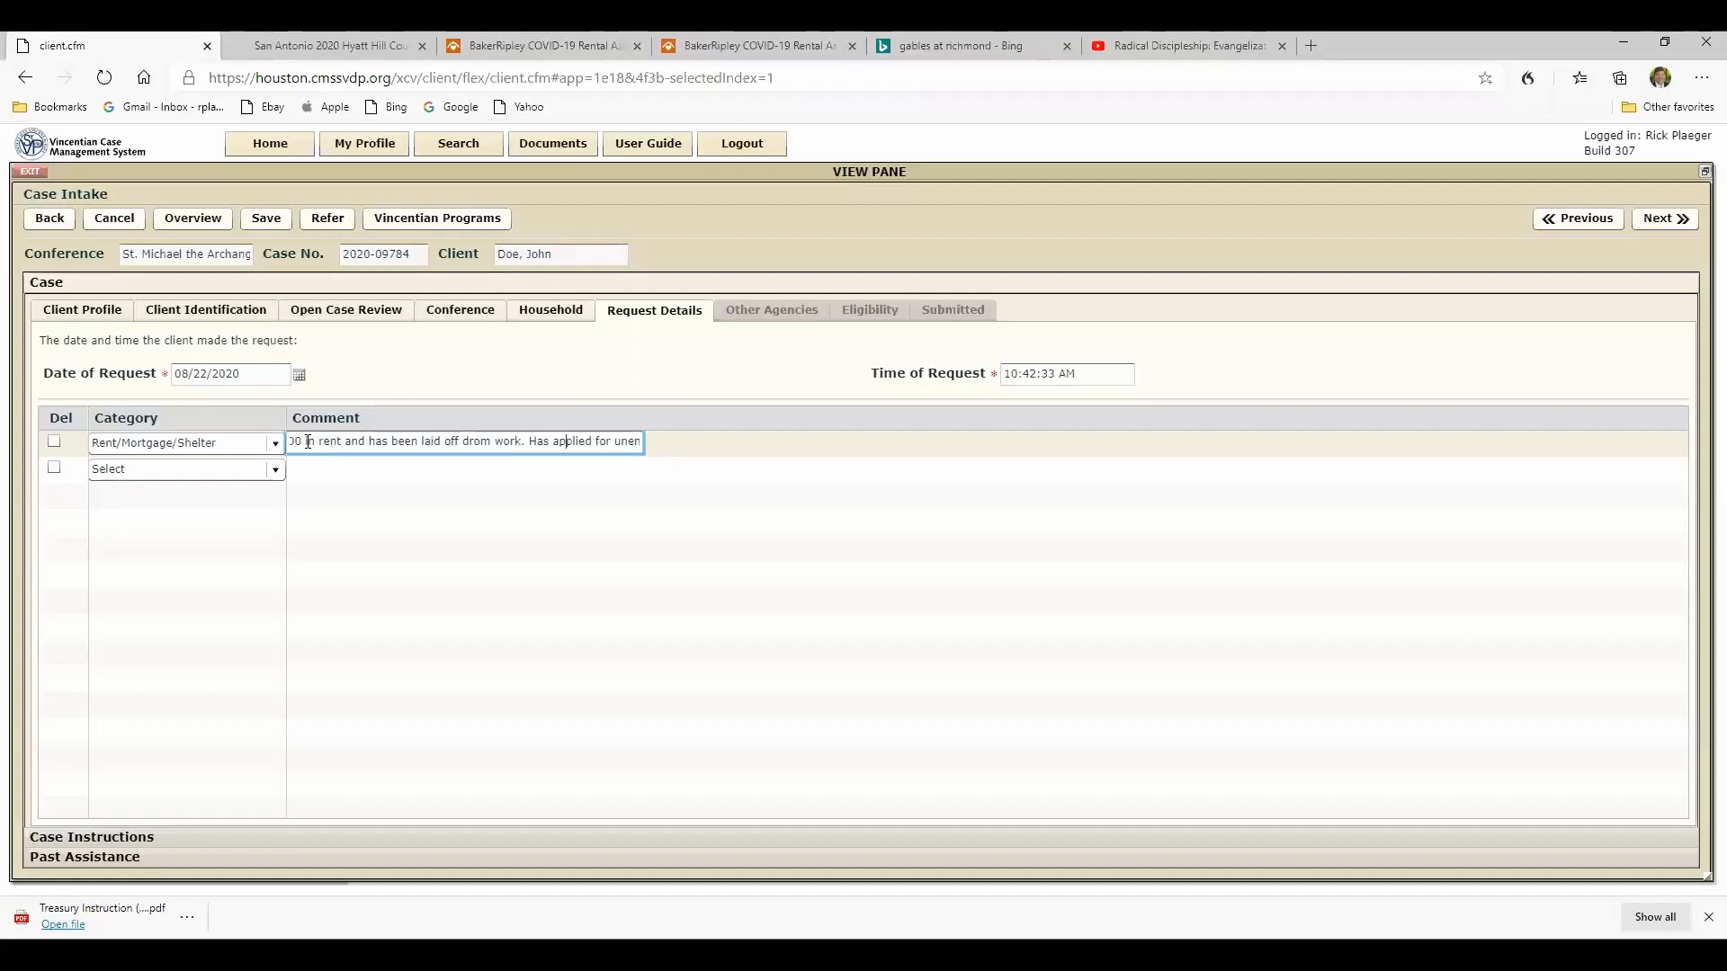
key(Right)
key(Right)
key(Right)
key(Right)
key(Right)
key(Right)
key(Right)
key(Right)
key(Right)
key(Right)
key(Right)
key(Right)
key(Right)
key(Right)
key(Right)
key(Right)
key(Right)
key(Right)
key(Right)
key(Right)
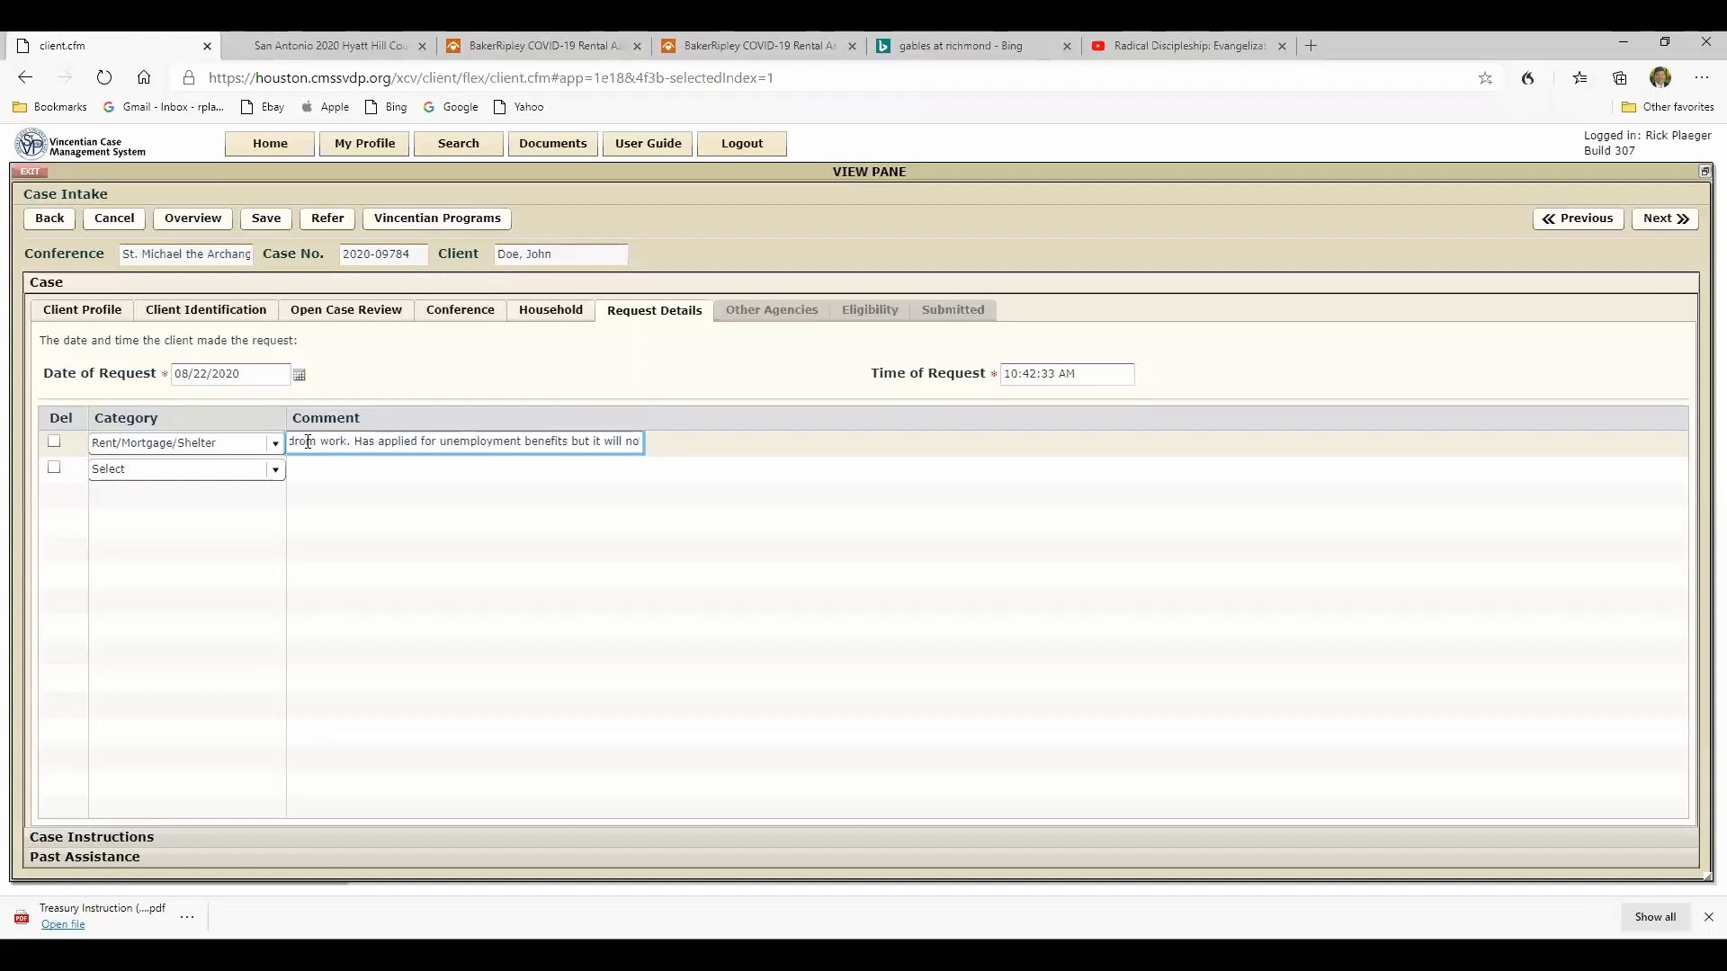
key(Right)
key(Right)
key(Right)
key(Right)
key(Right)
key(Right)
key(Right)
key(Right)
key(Right)
key(Right)
key(Right)
key(Right)
key(Right)
key(Right)
key(Right)
key(Right)
key(Right)
key(Right)
key(Right)
key(Right)
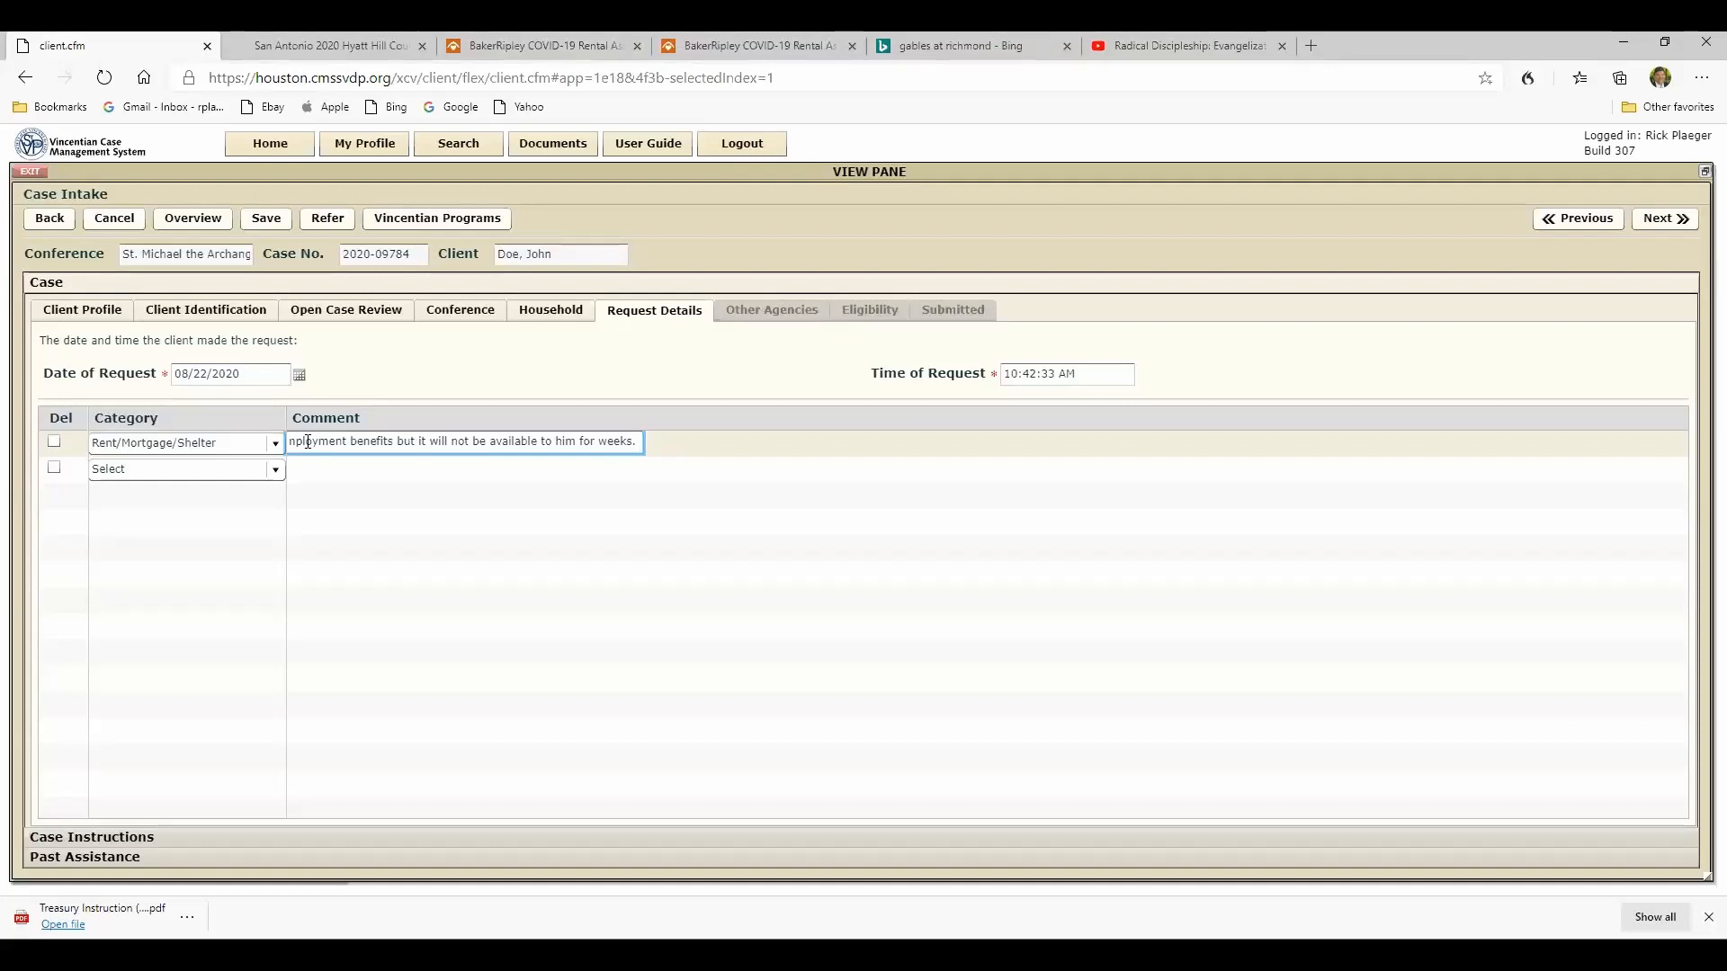
- Add a Food/Groceries request with the comment "Need emergency assistance with food. Unable to travel to food opantry"
click(271, 476)
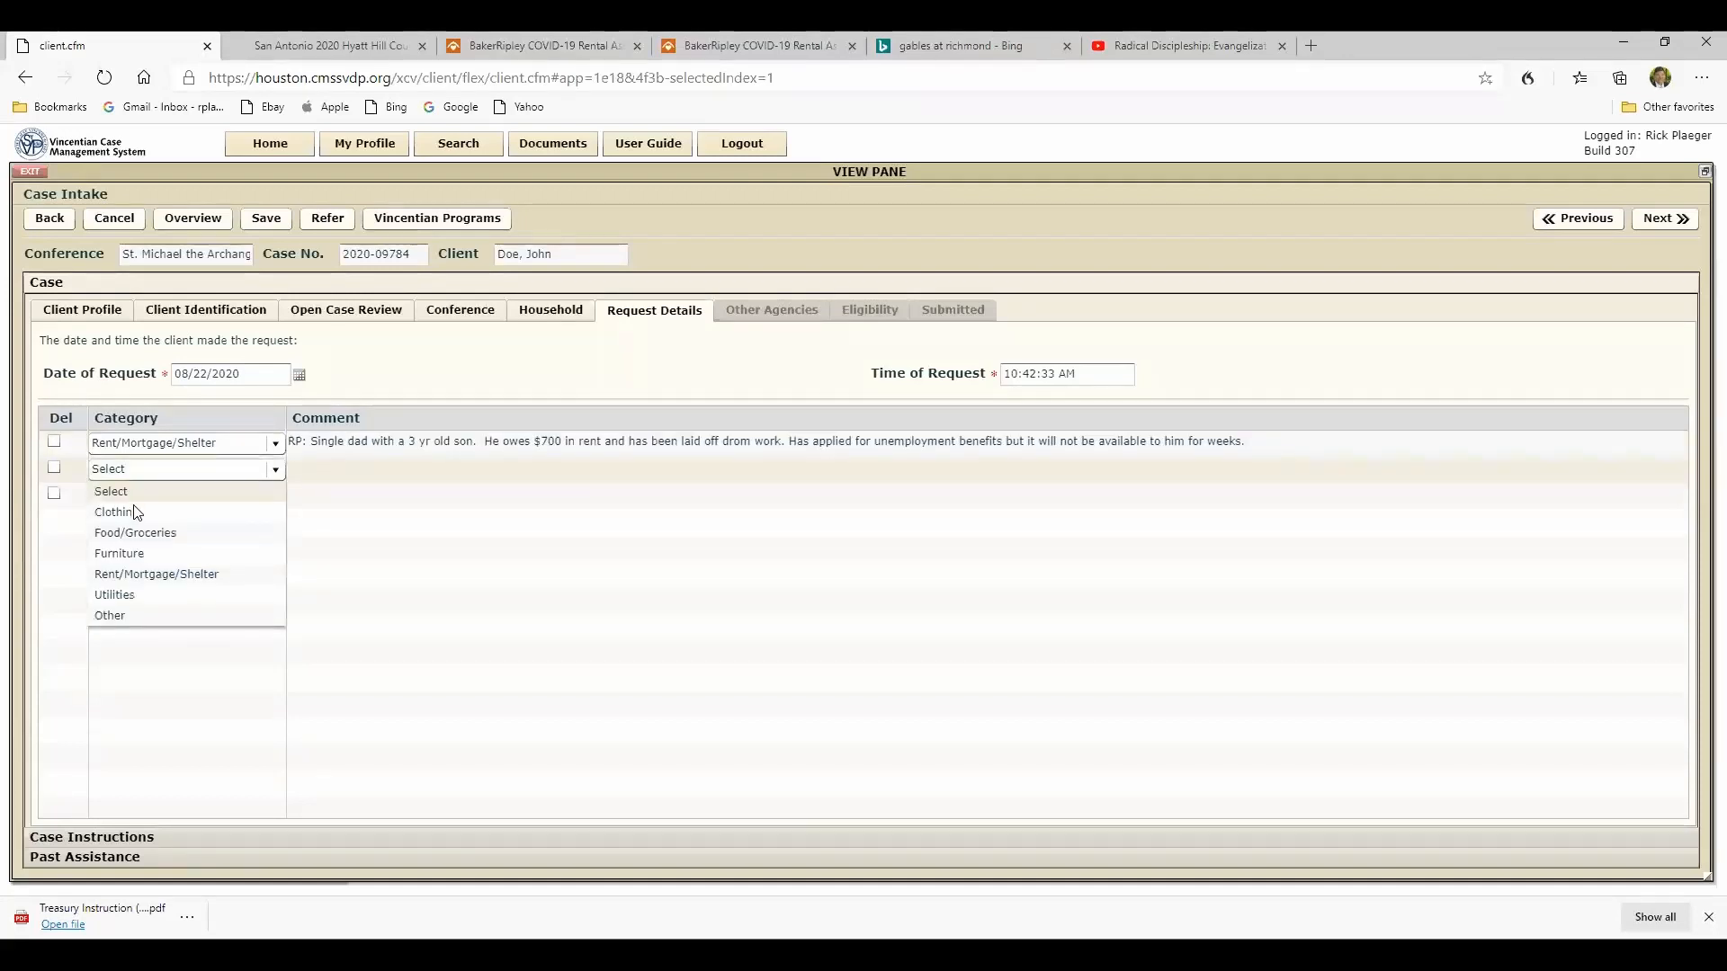
click(126, 531)
click(292, 469)
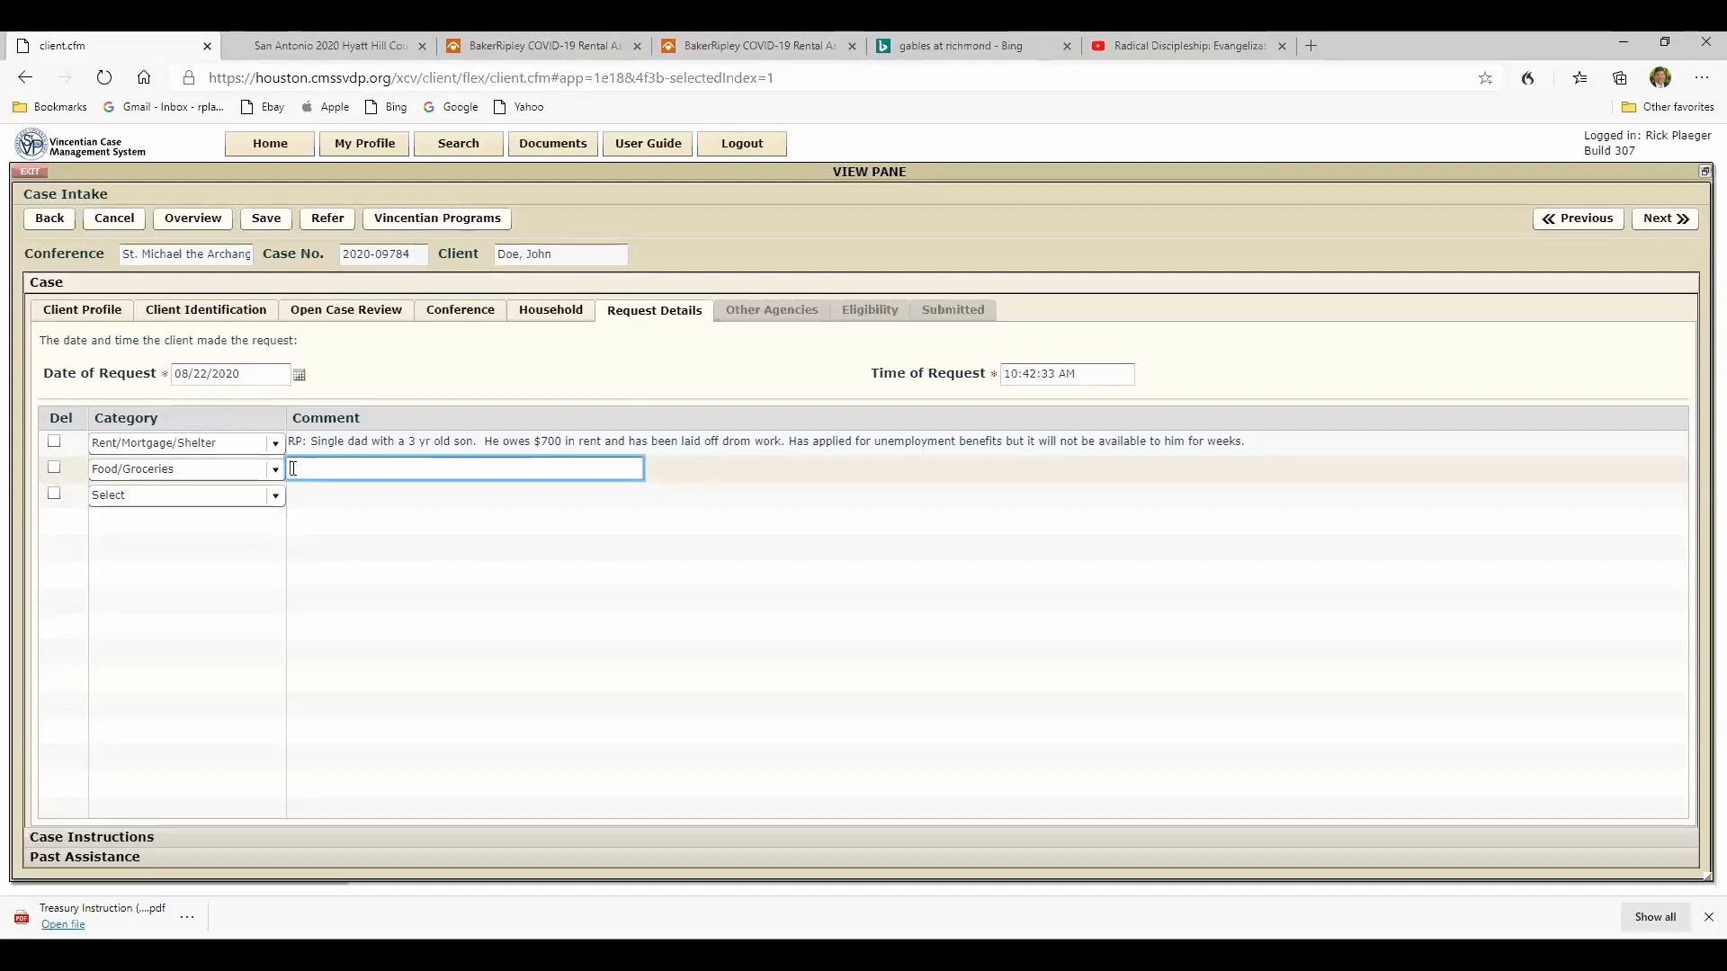
text(Need emergency assistance with )
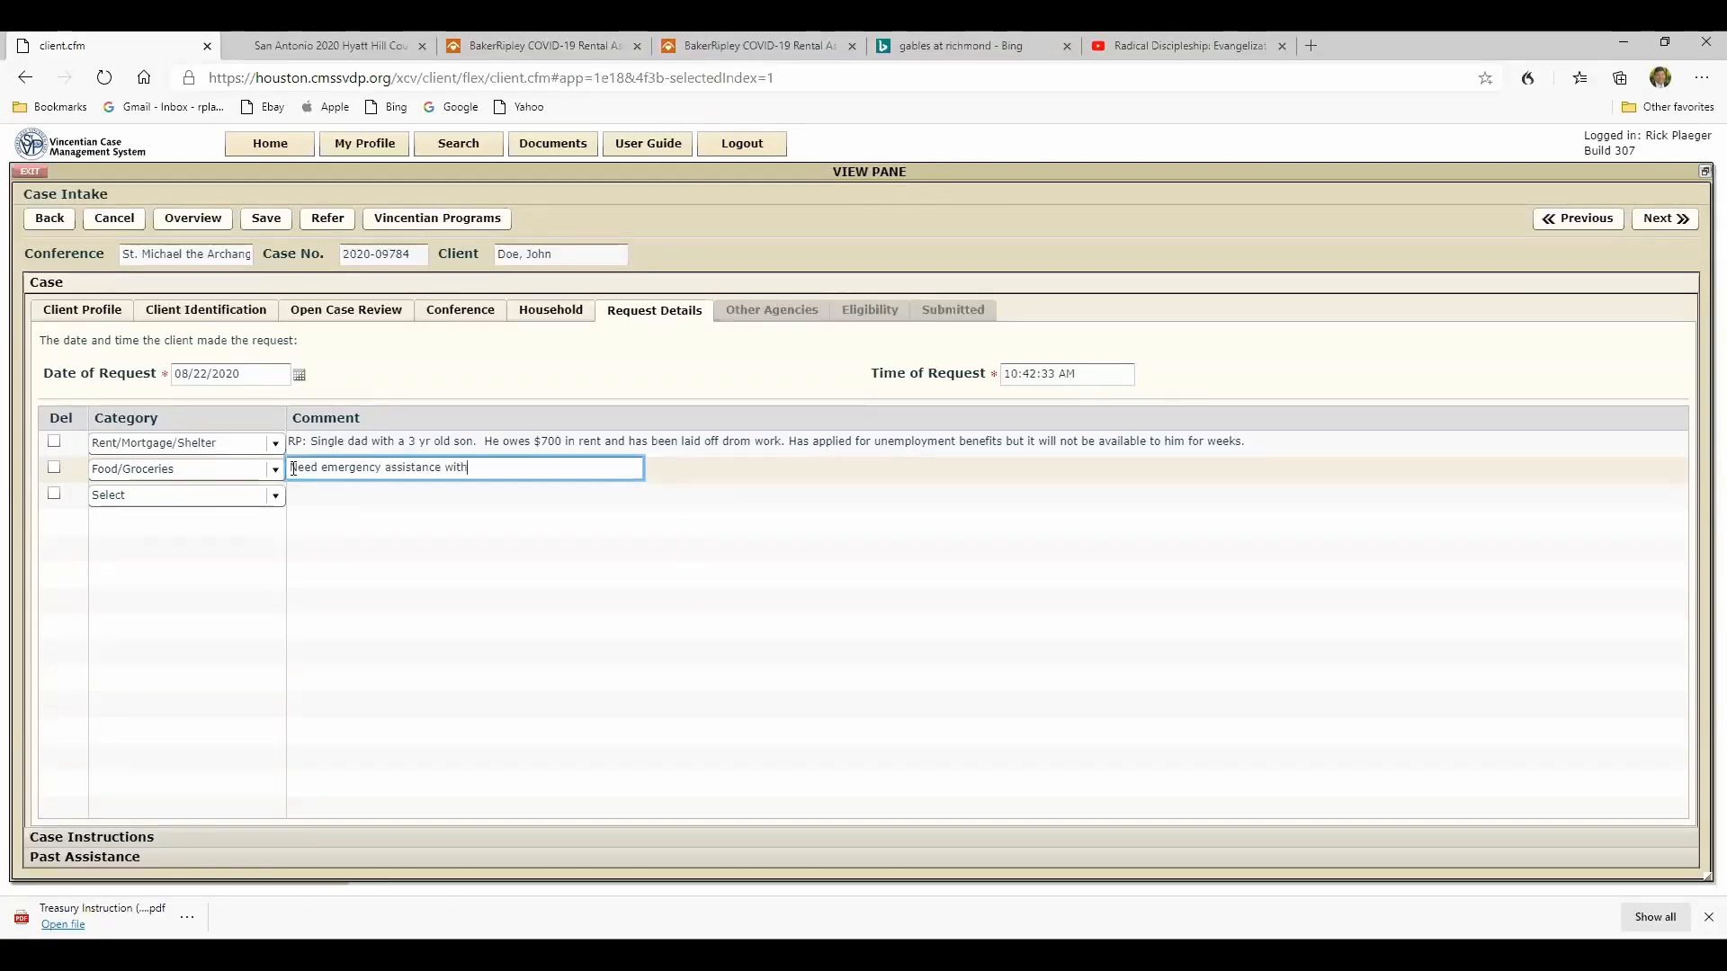
text(food.  Unable)
text(to travel to food opantry)
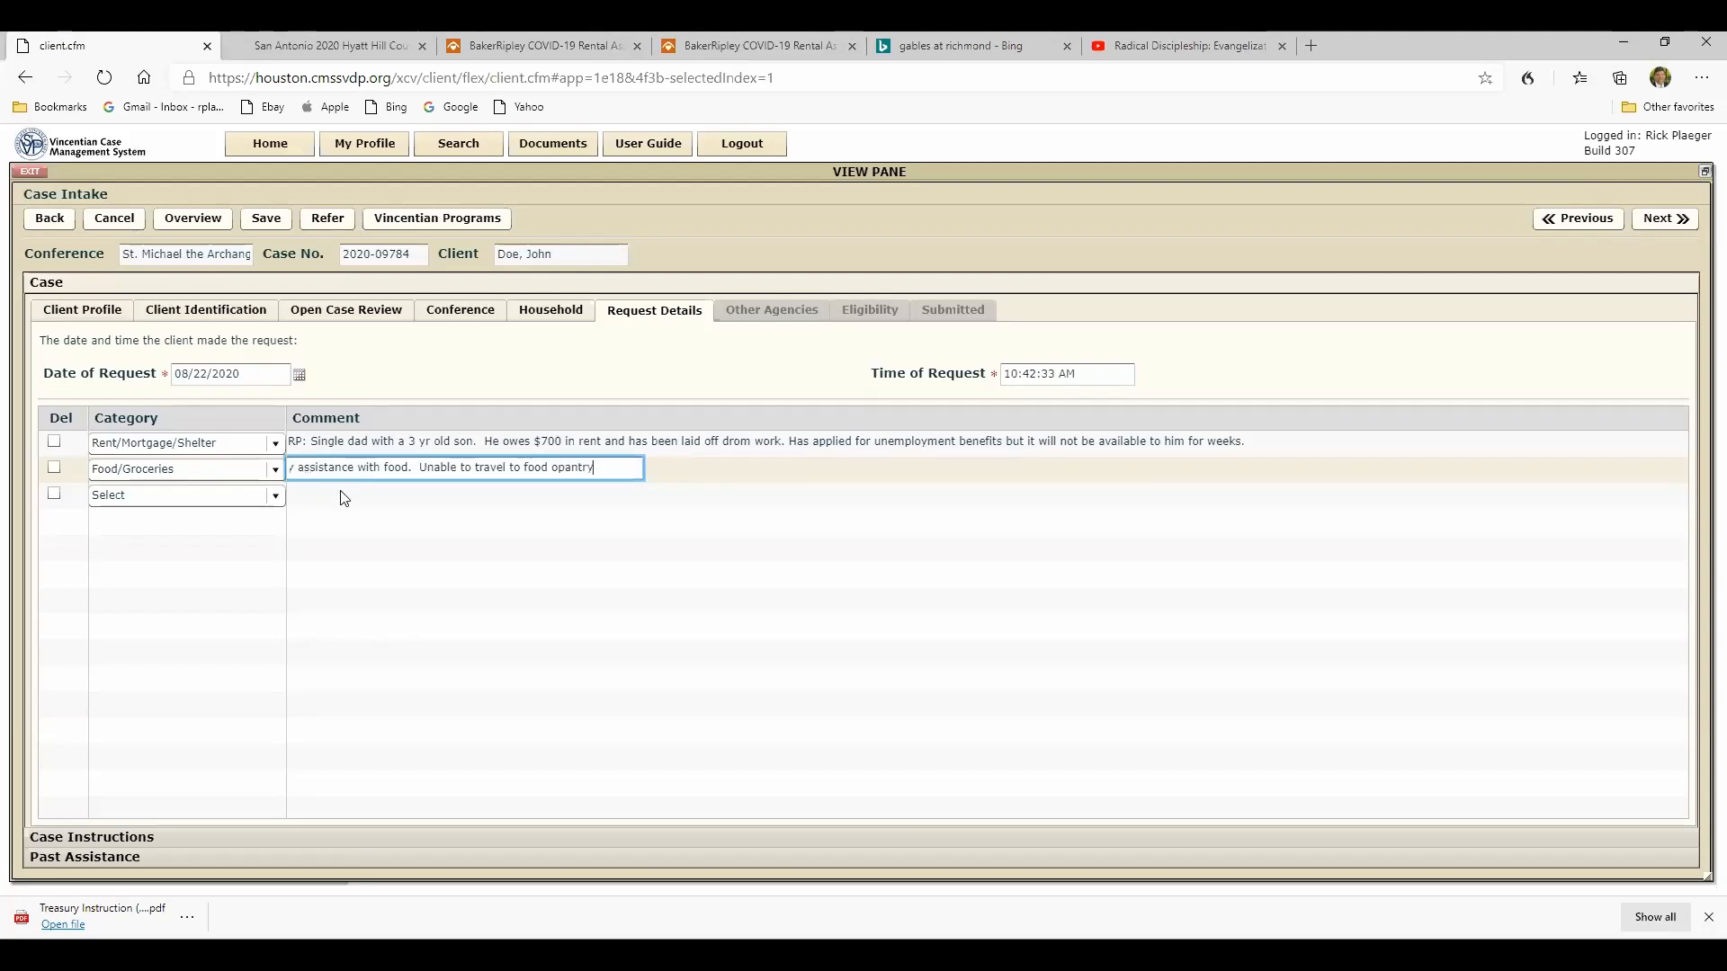
- Correct "opantry" to "pantry" in the food comment, end it with a period, and advance to the other agencies section
click(552, 470)
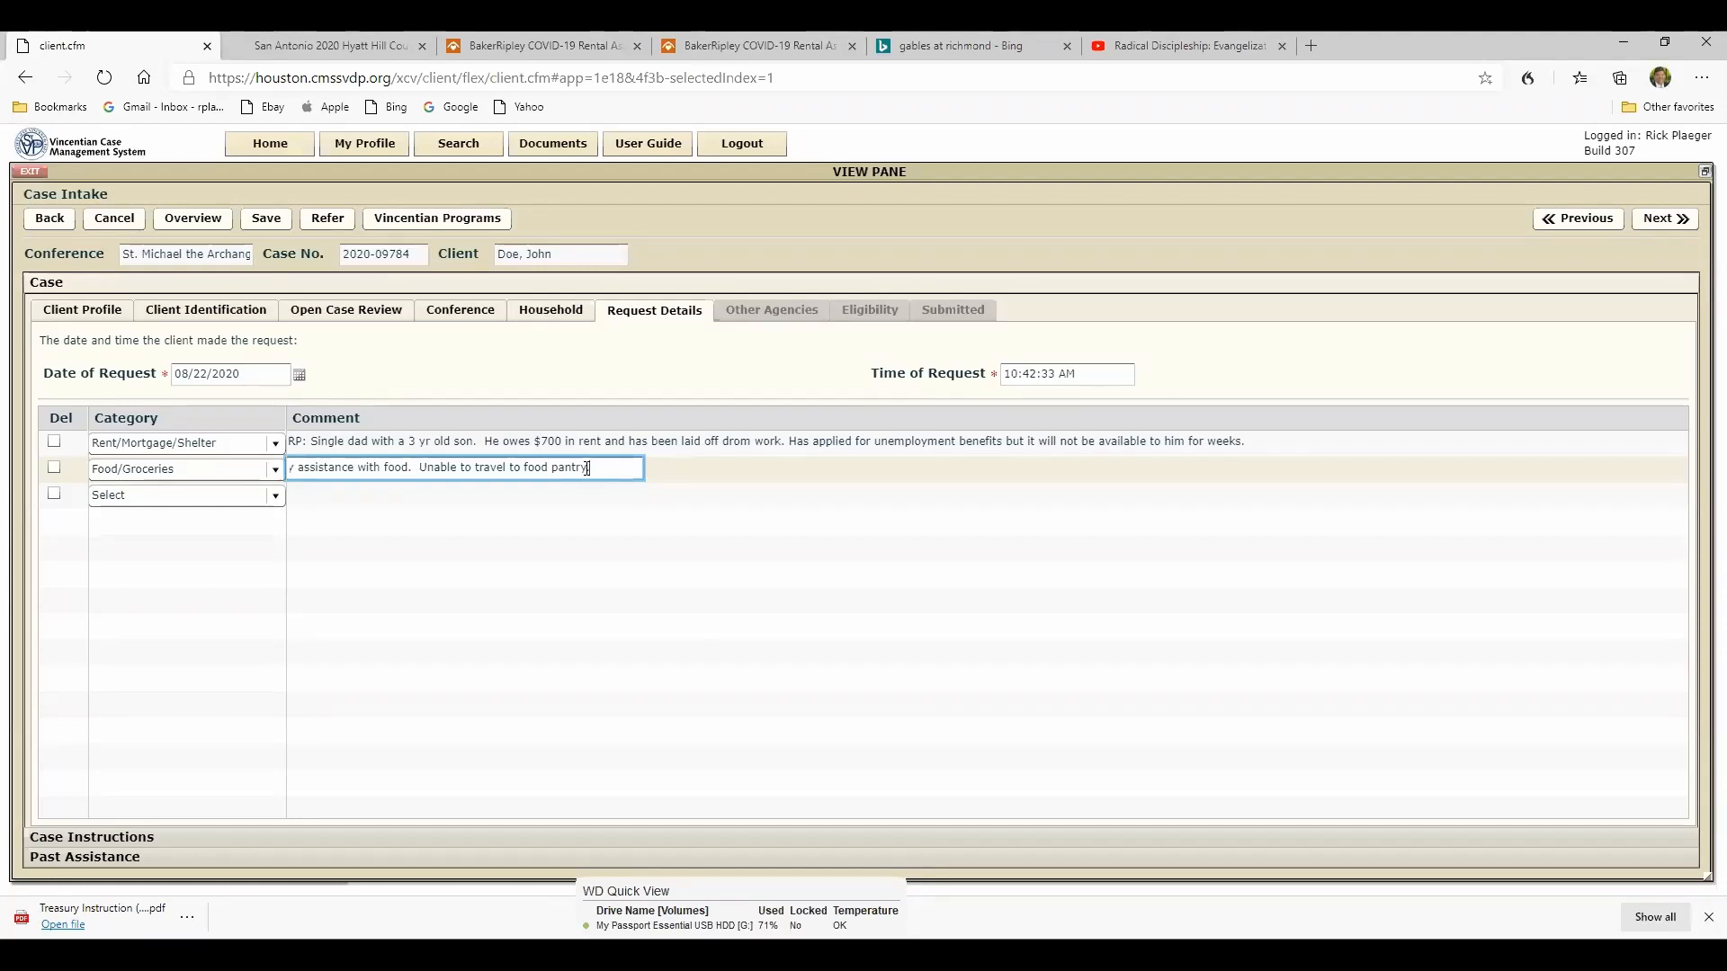
text(.)
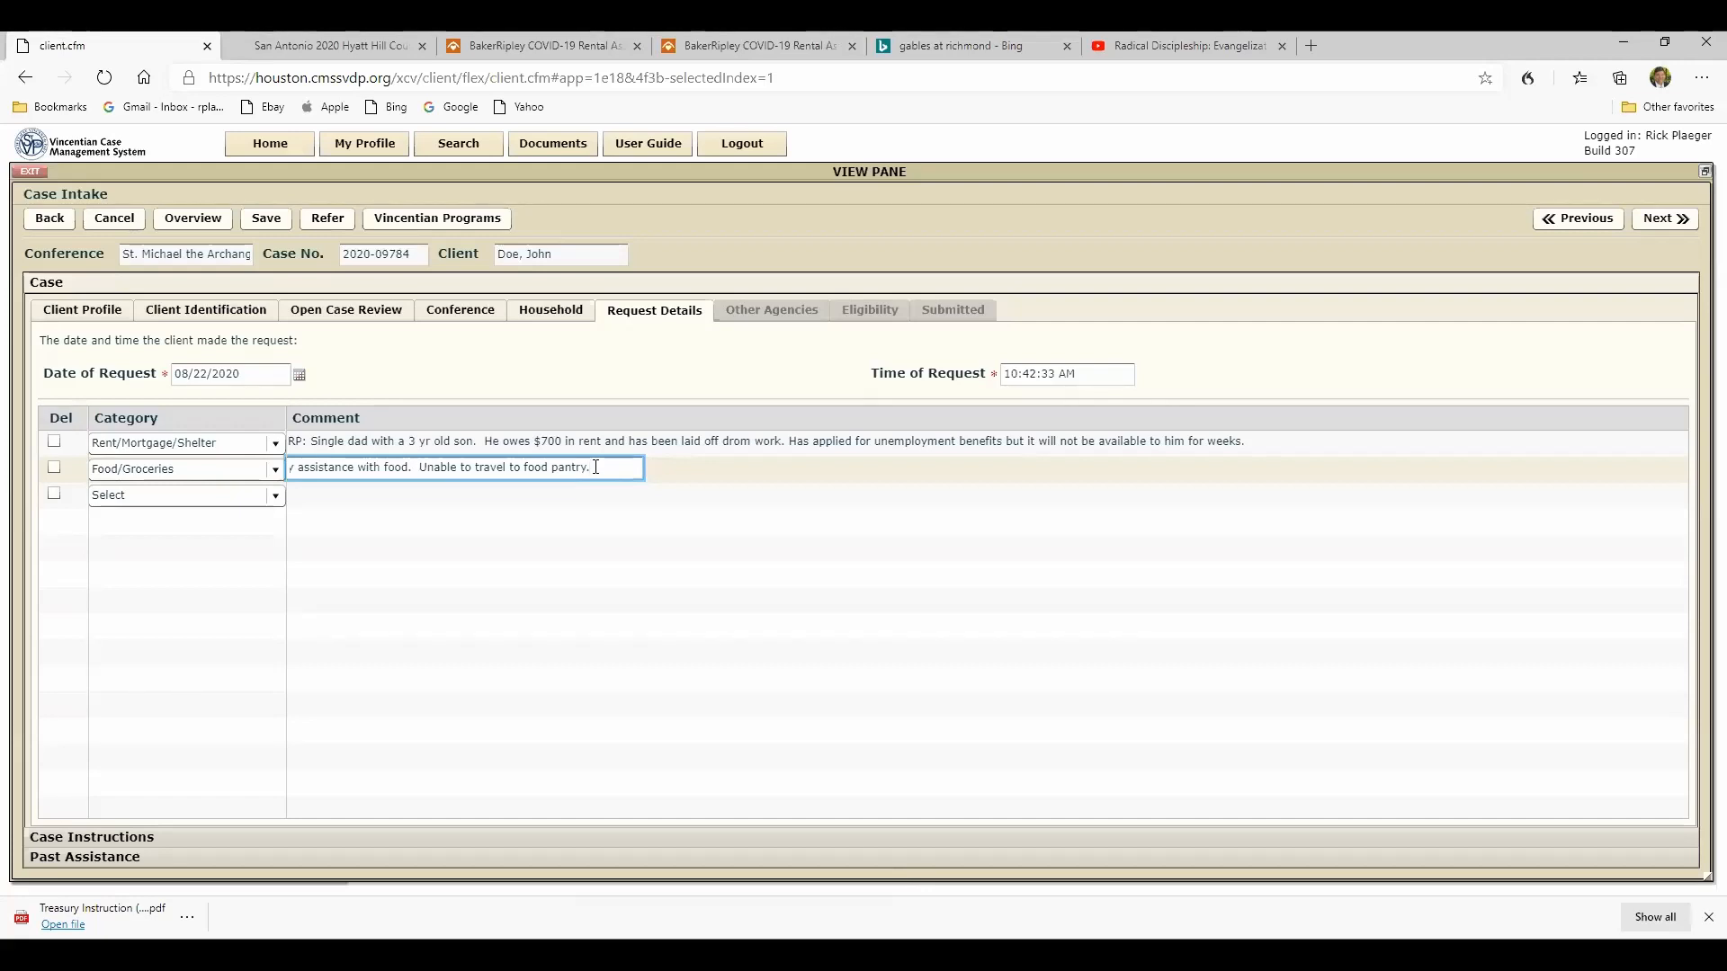
click(1662, 219)
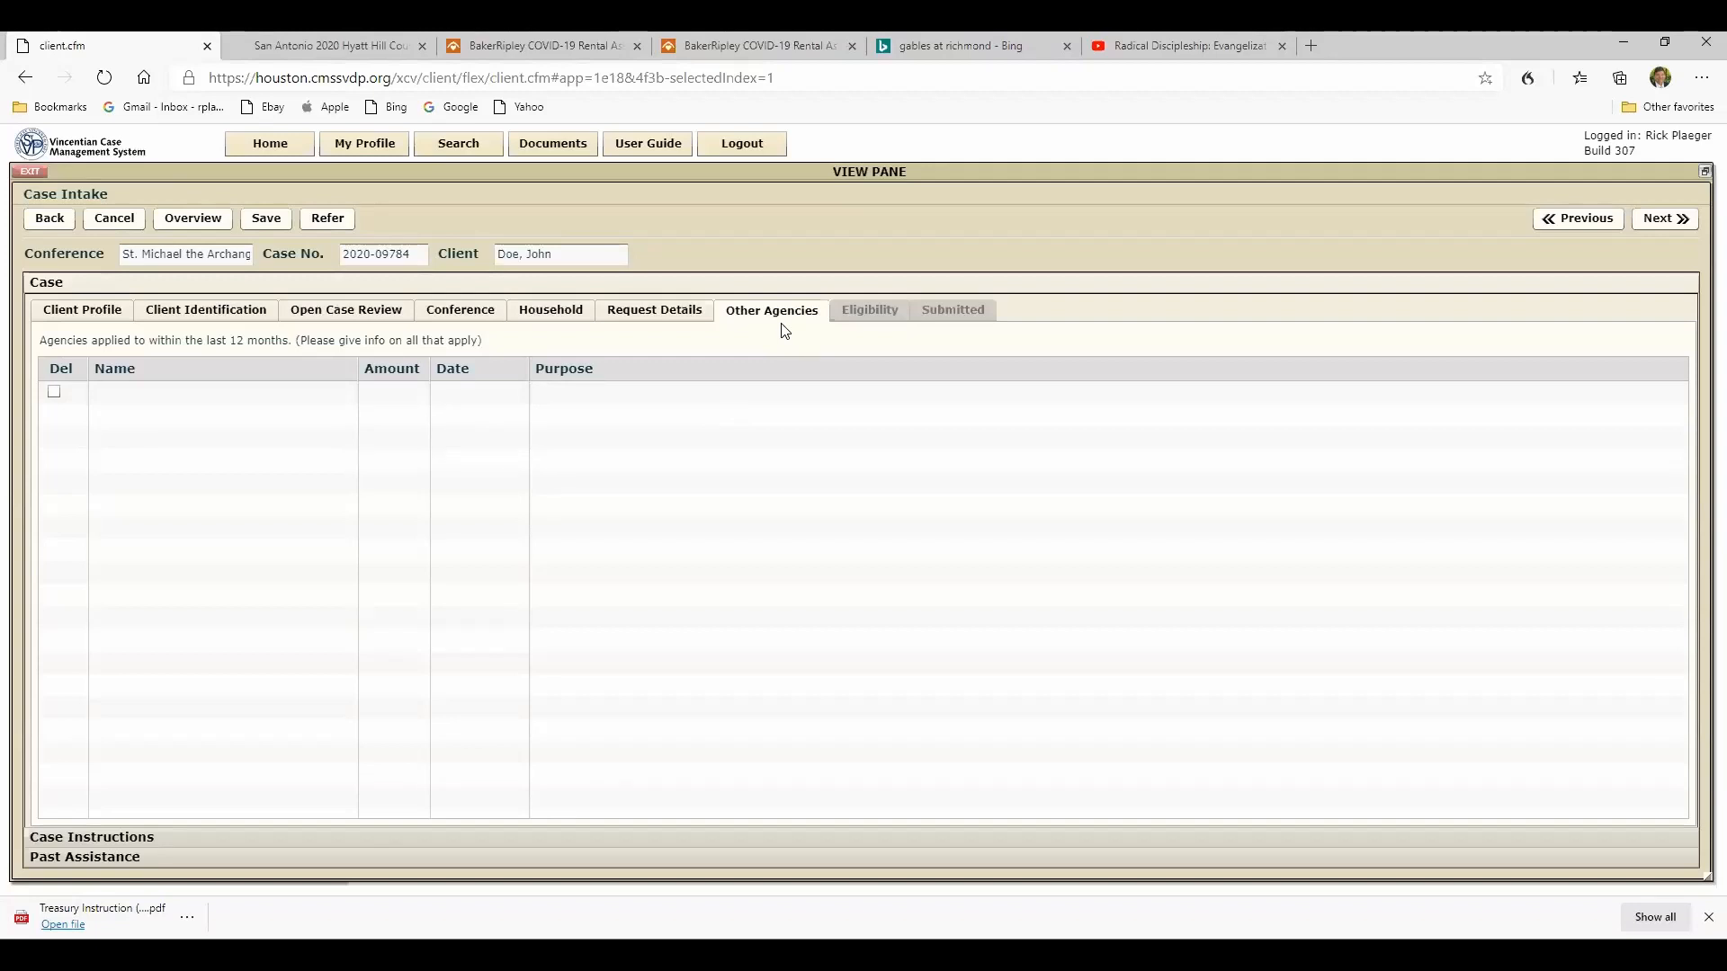
click(663, 316)
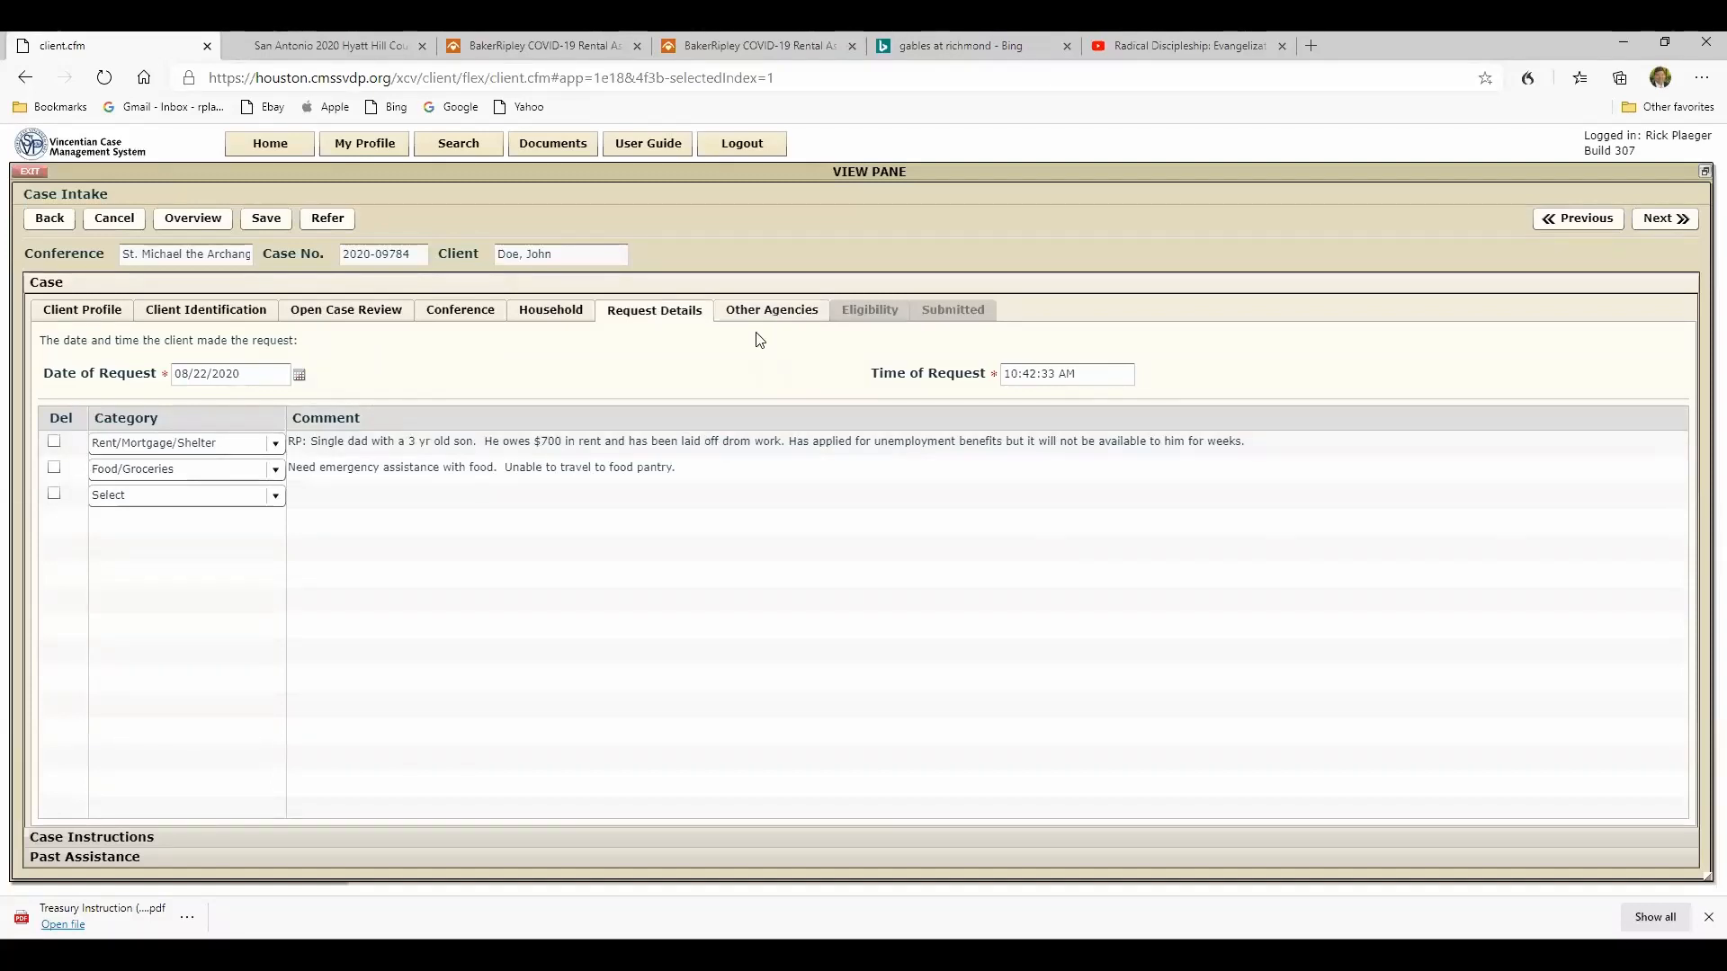
click(701, 441)
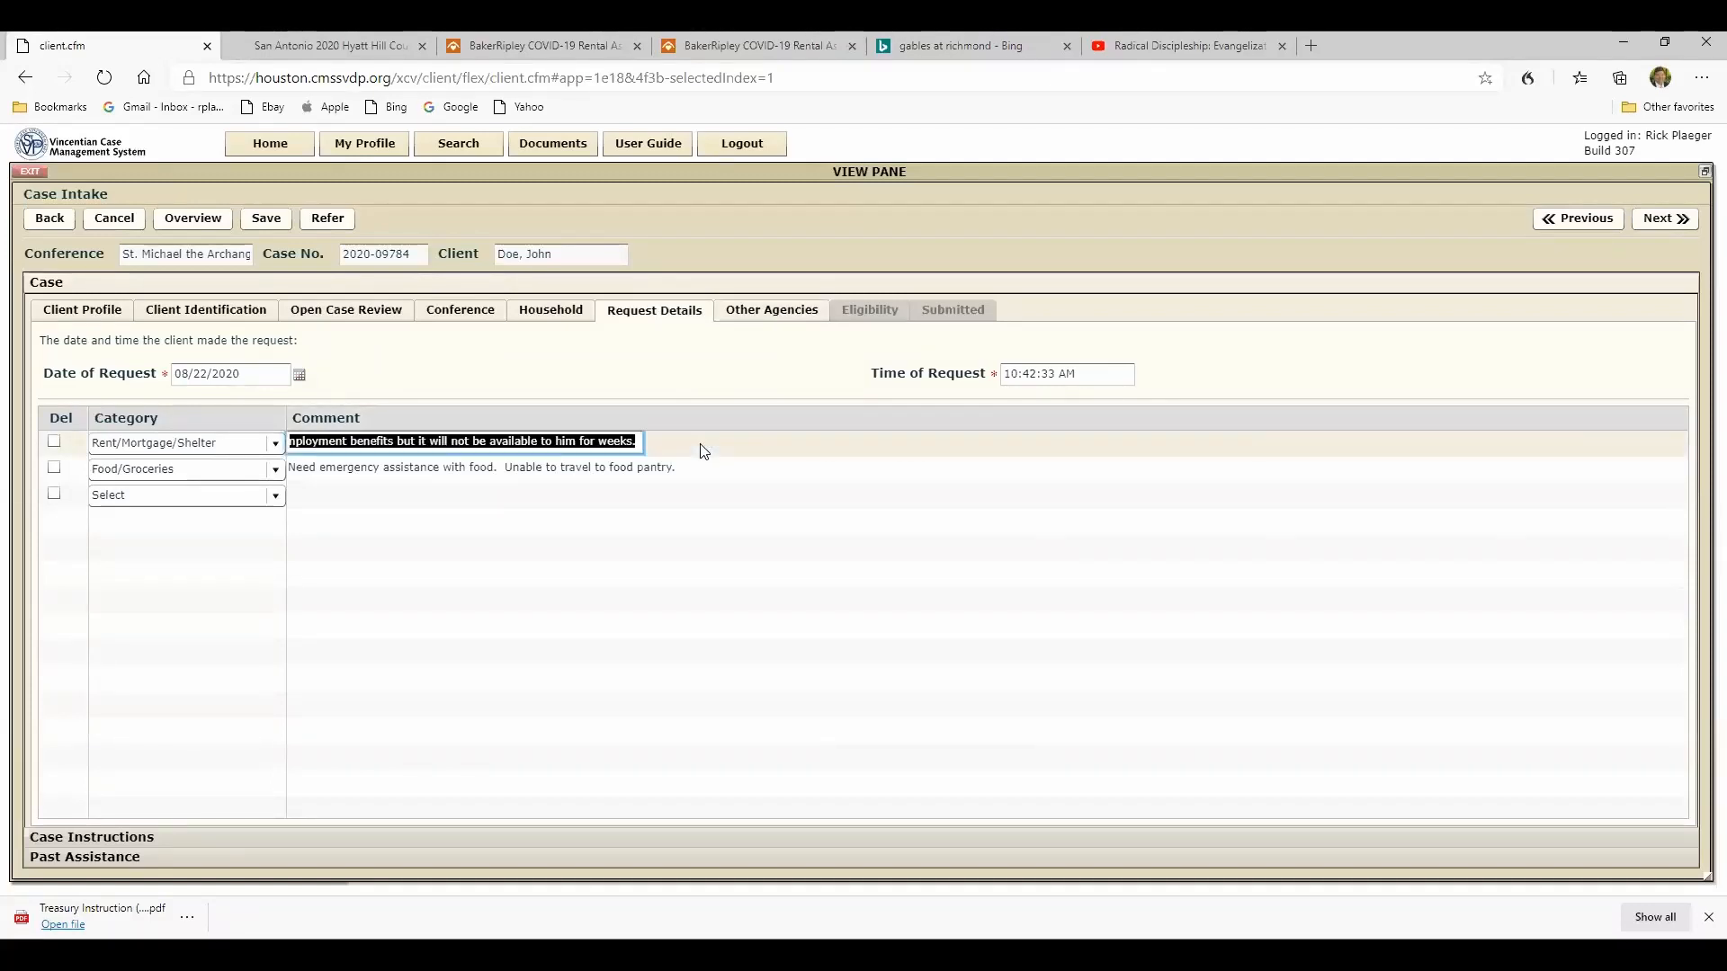
click(800, 317)
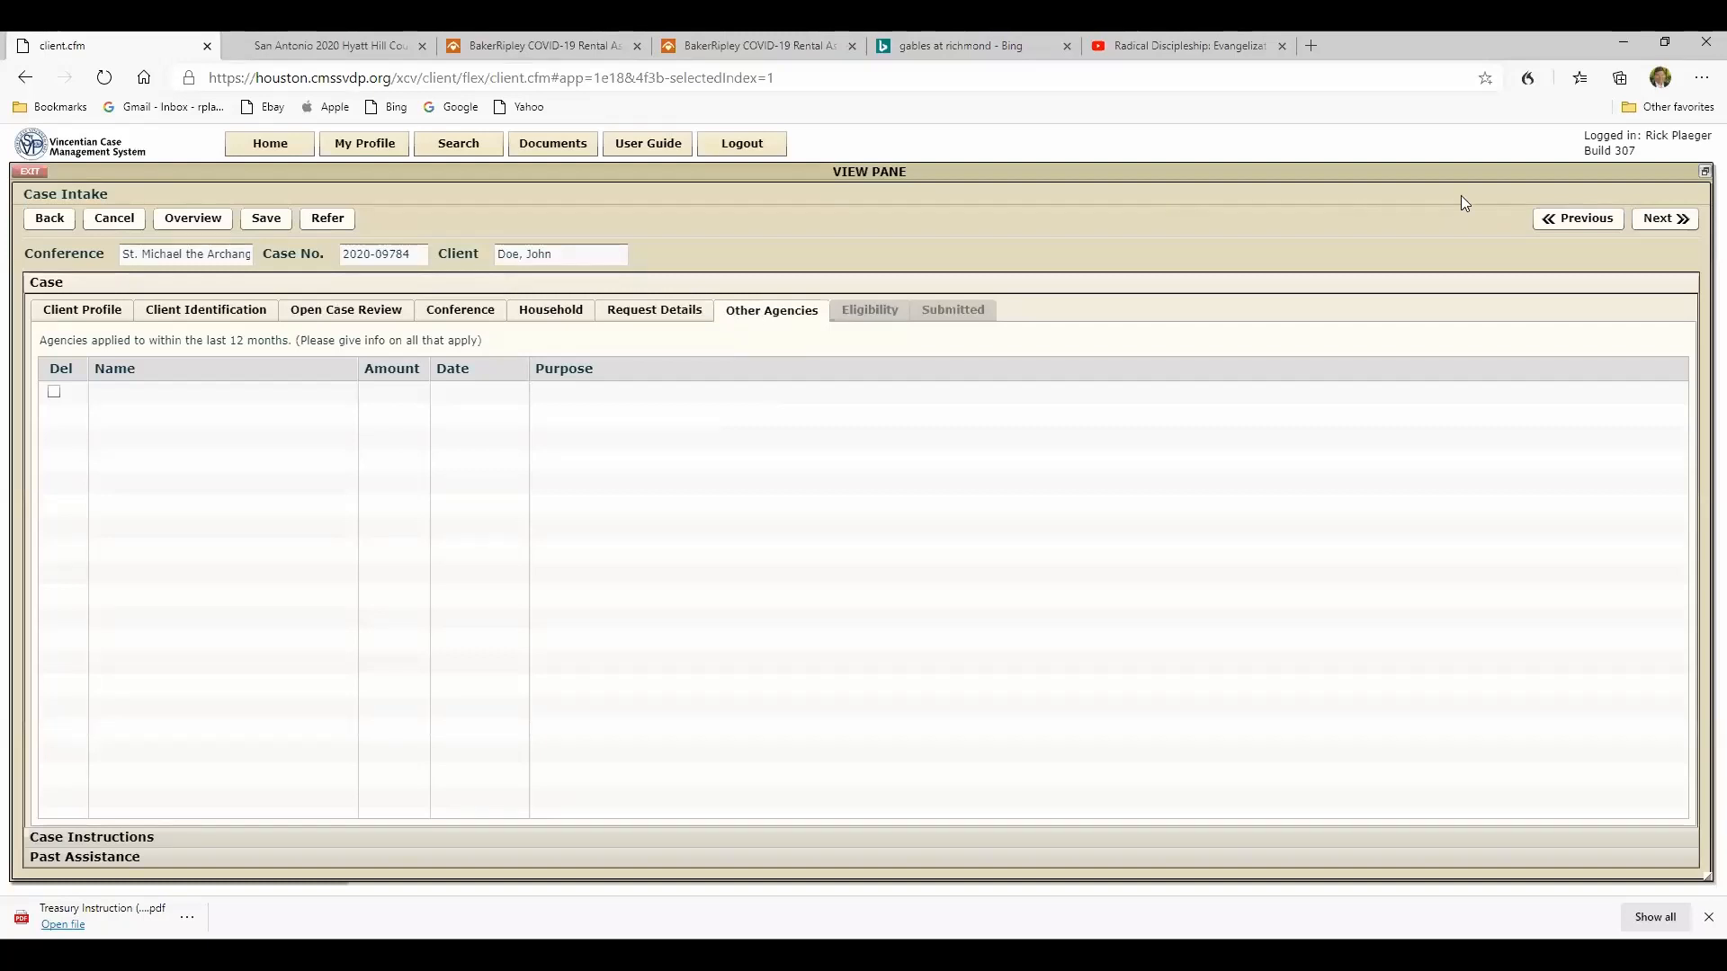
- Return to the request details and correct "drom" to "from" in the Rent/Mortgage/Shelter comment
click(1560, 219)
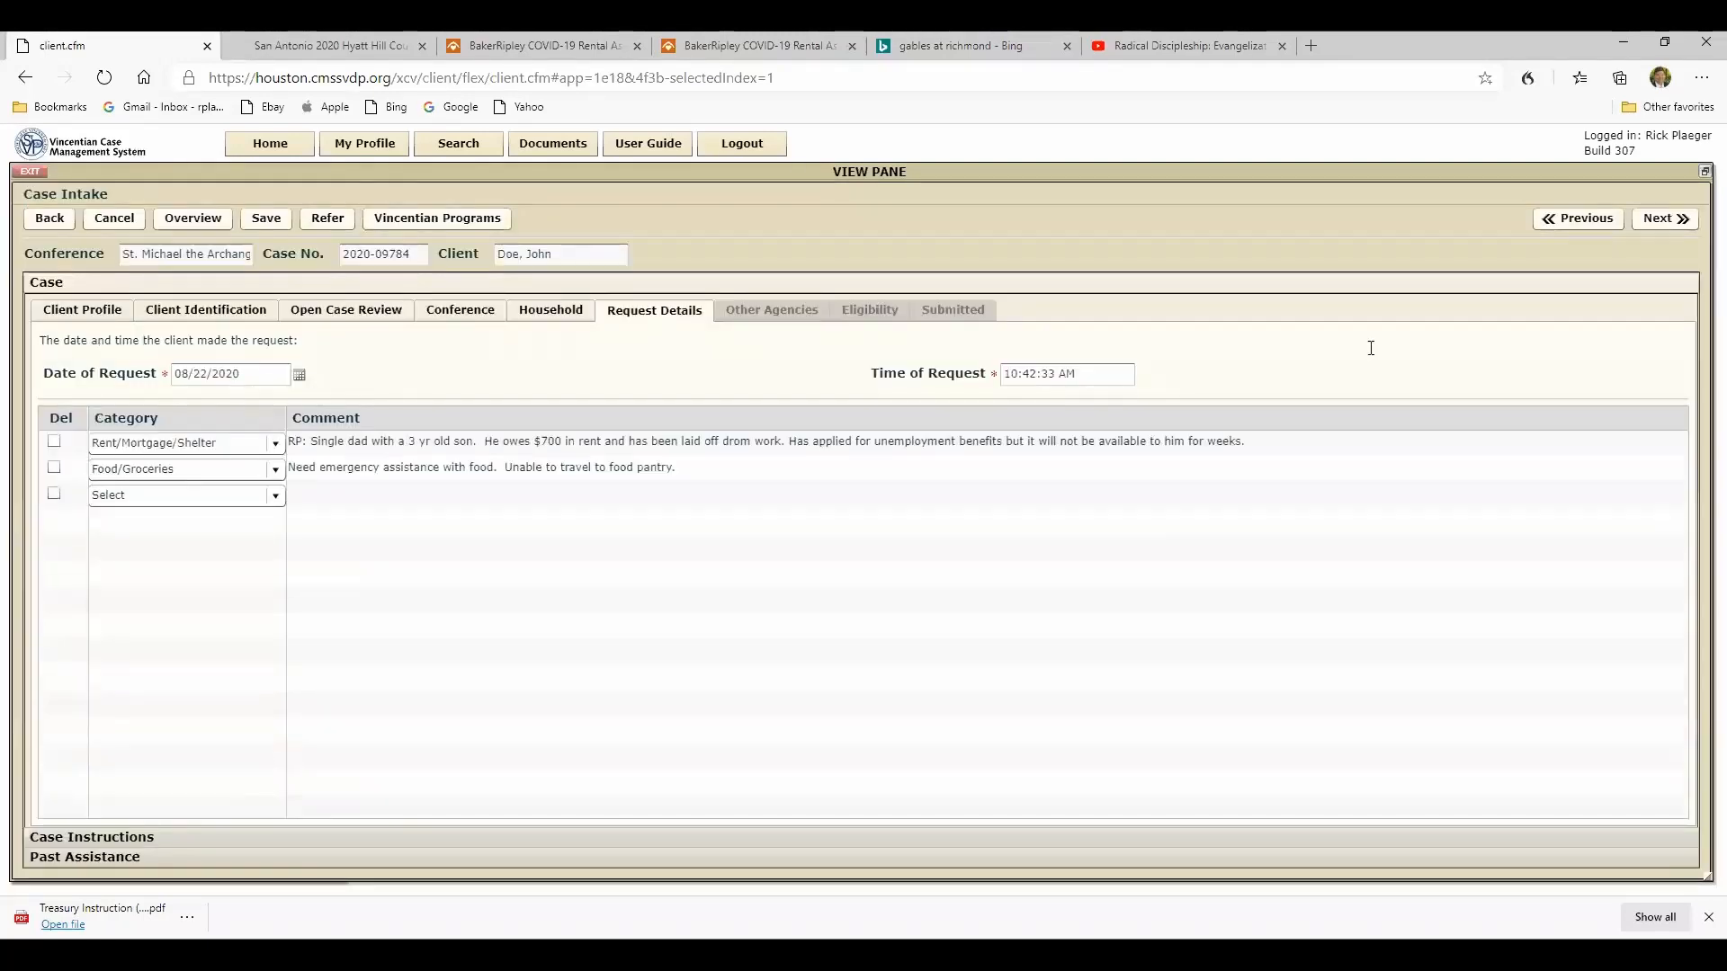
click(895, 447)
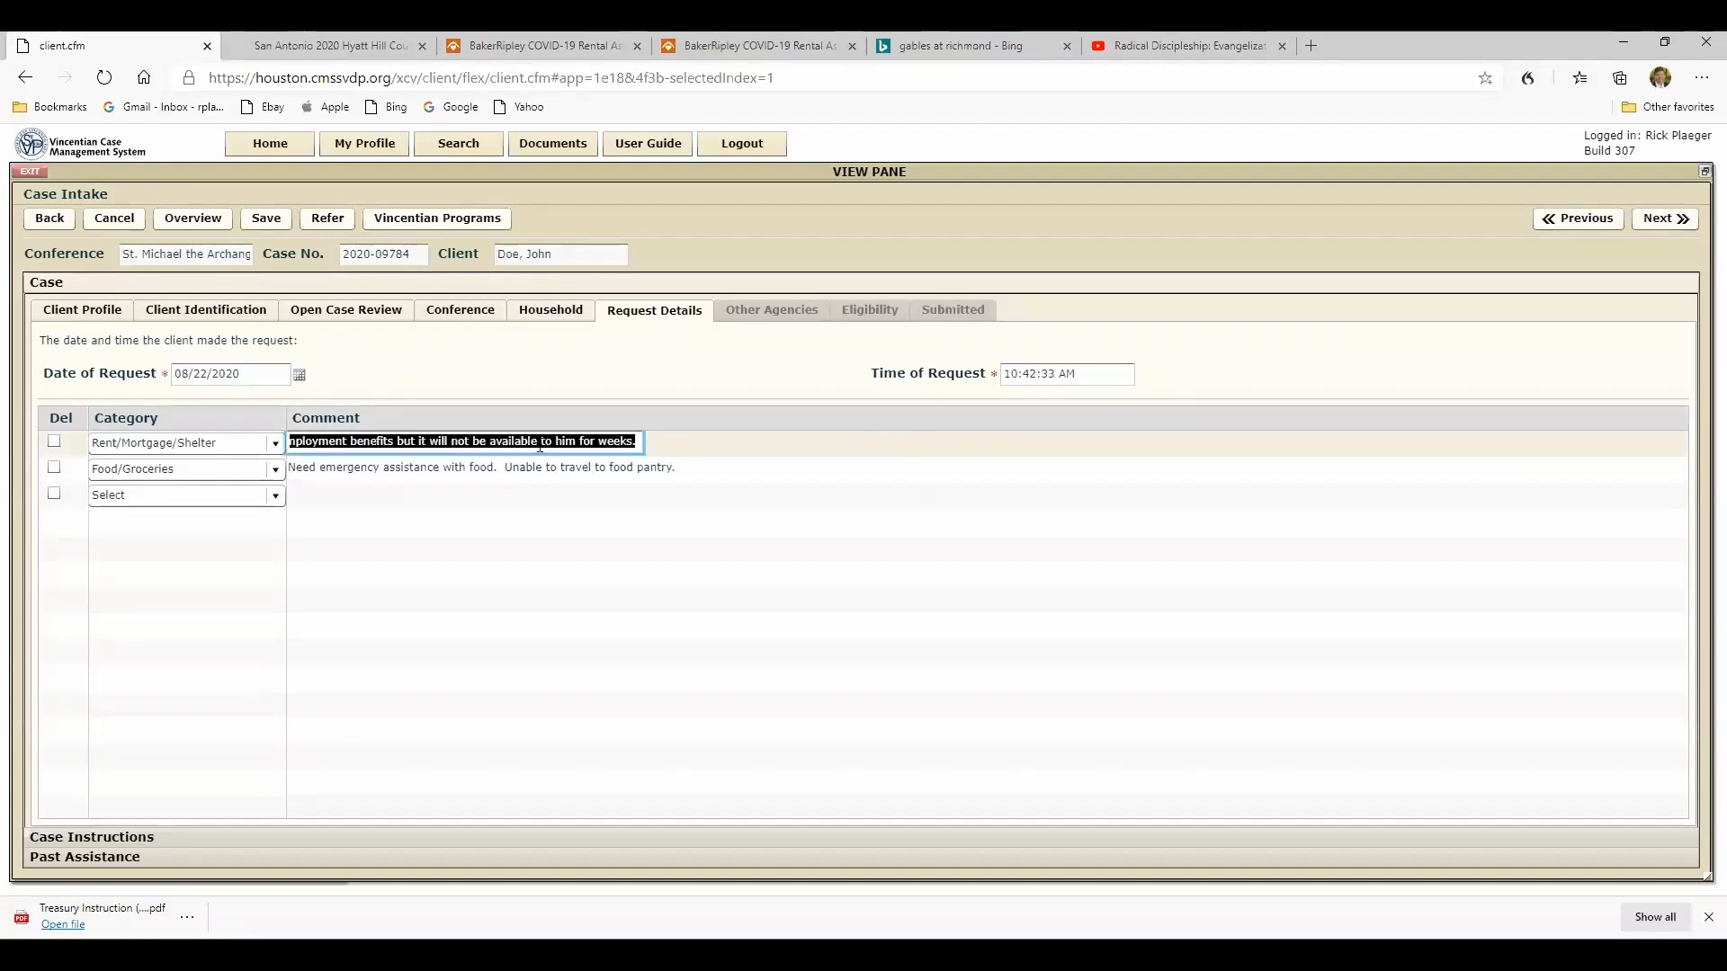
click(462, 440)
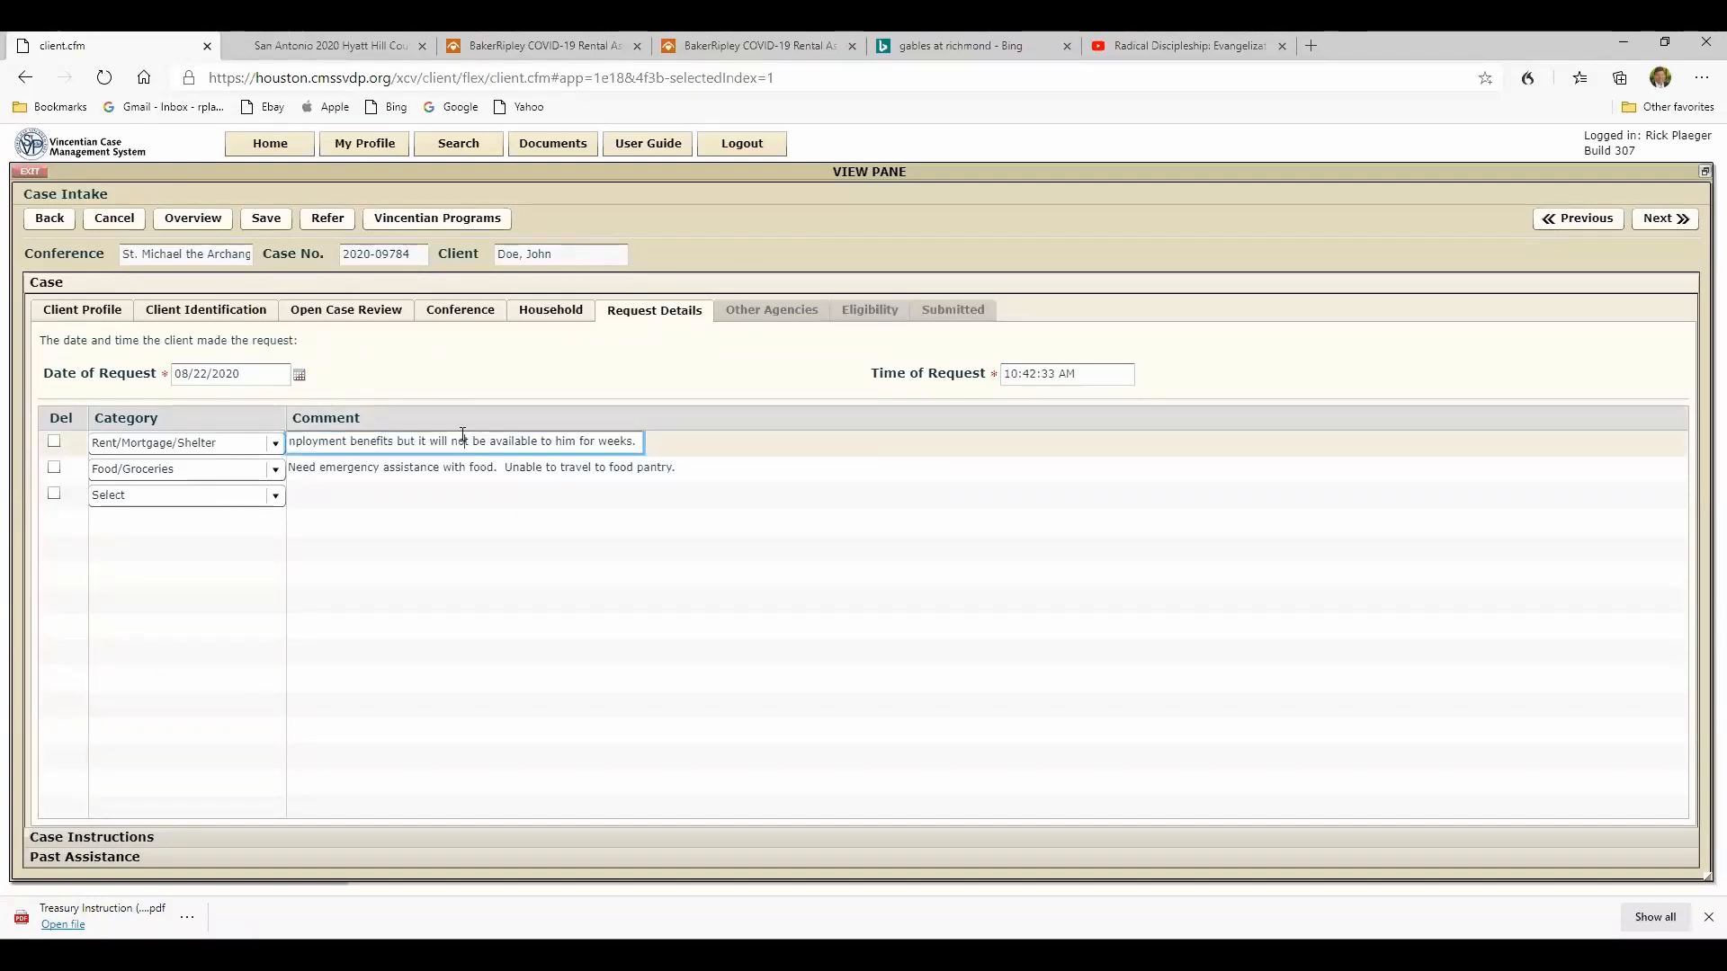
key(Left)
key(Left)
key(Left)
key(Left)
key(Left)
key(Left)
key(Left)
key(Left)
key(Left)
key(Left)
key(Left)
key(Left)
key(Left)
key(Left)
key(Left)
key(Left)
key(Left)
key(Left)
key(Left)
key(Left)
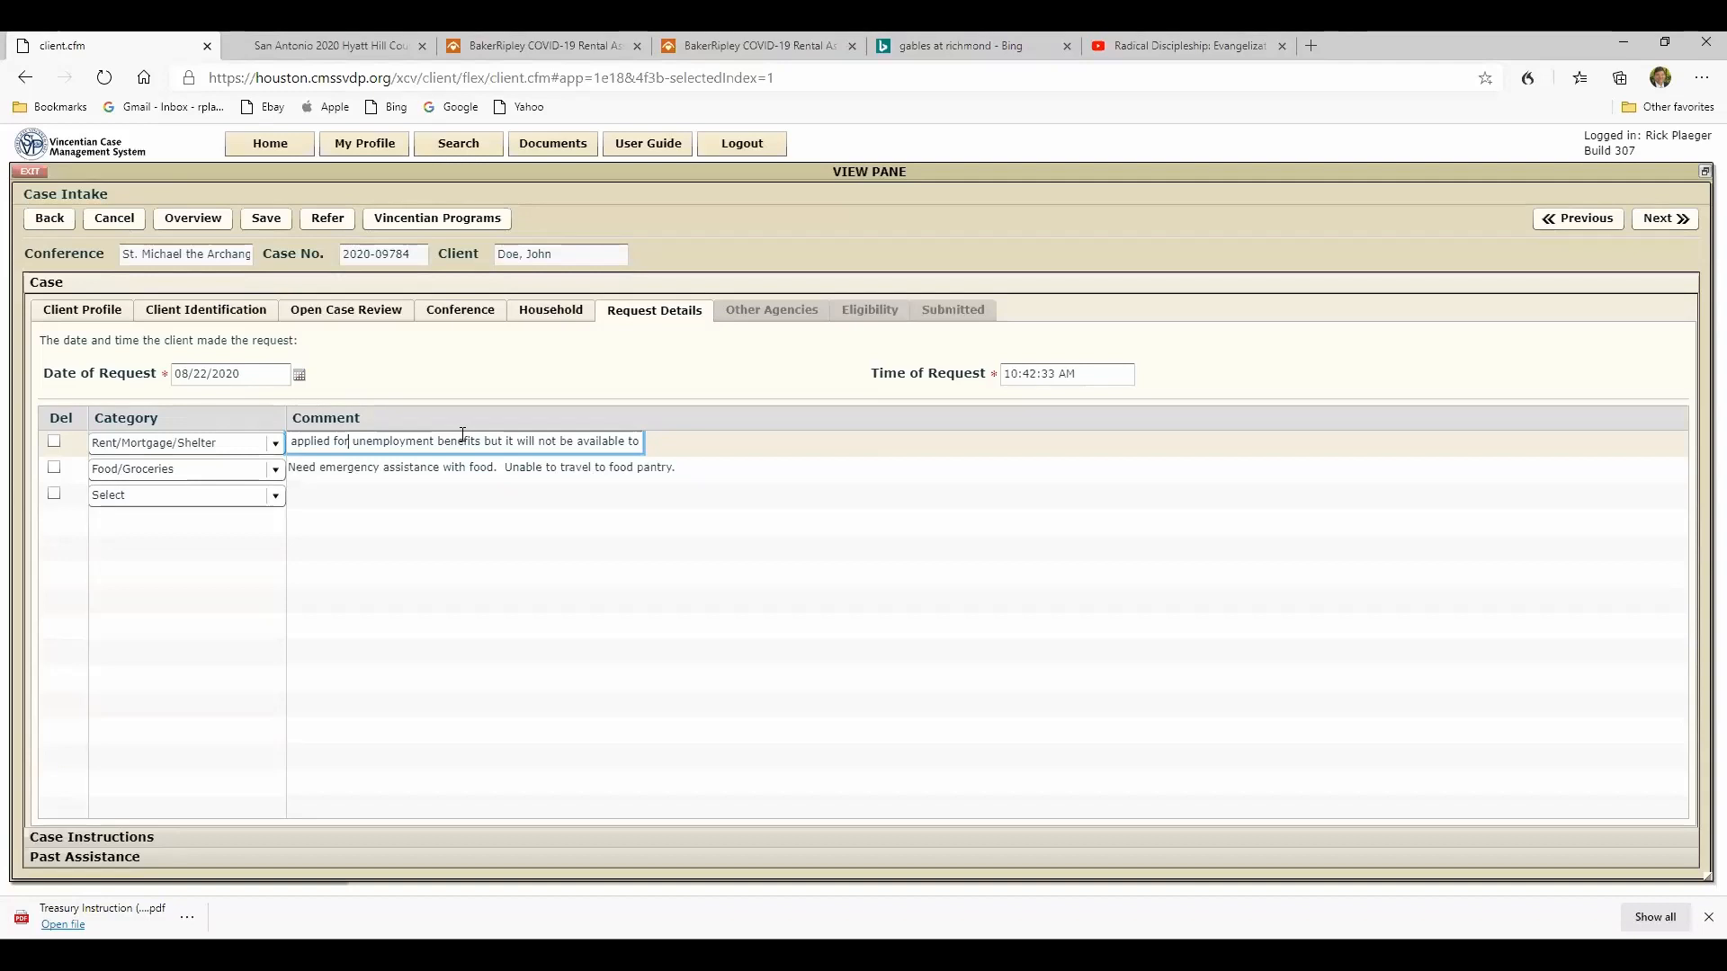
key(Left)
key(Left)
key(Left)
key(Left)
key(Left)
key(Left)
key(Left)
key(Left)
key(Left)
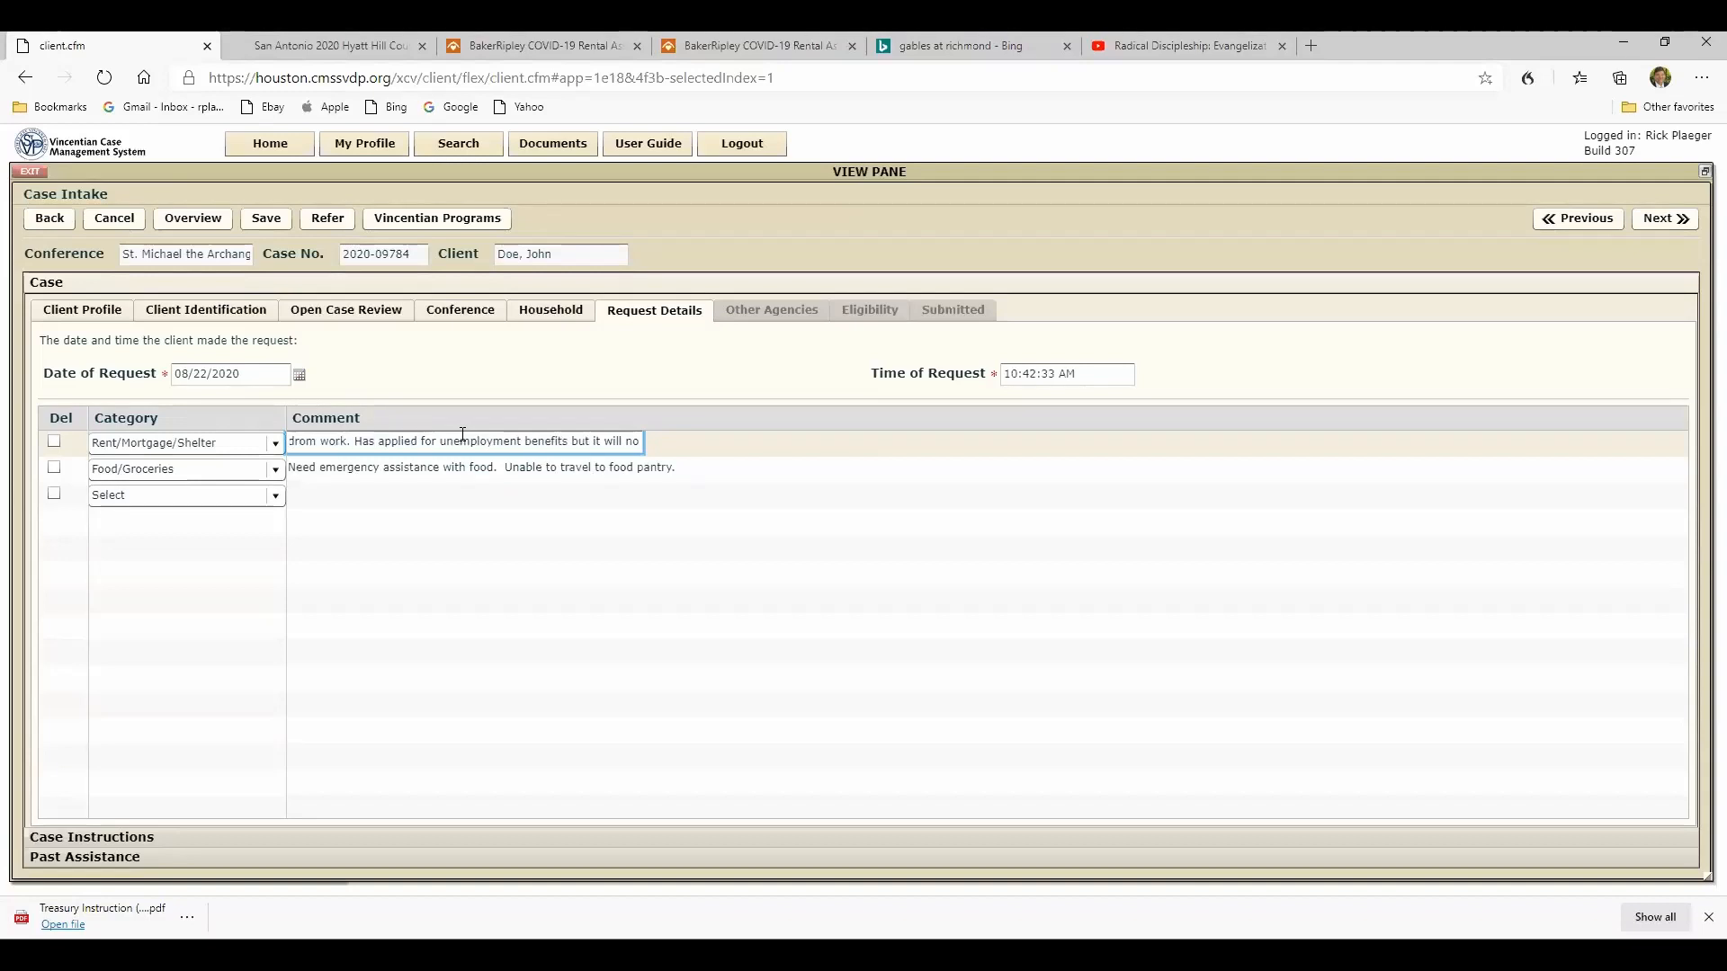
key(Left)
key(Left)
key(Left)
key(Left)
key(Left)
key(Left)
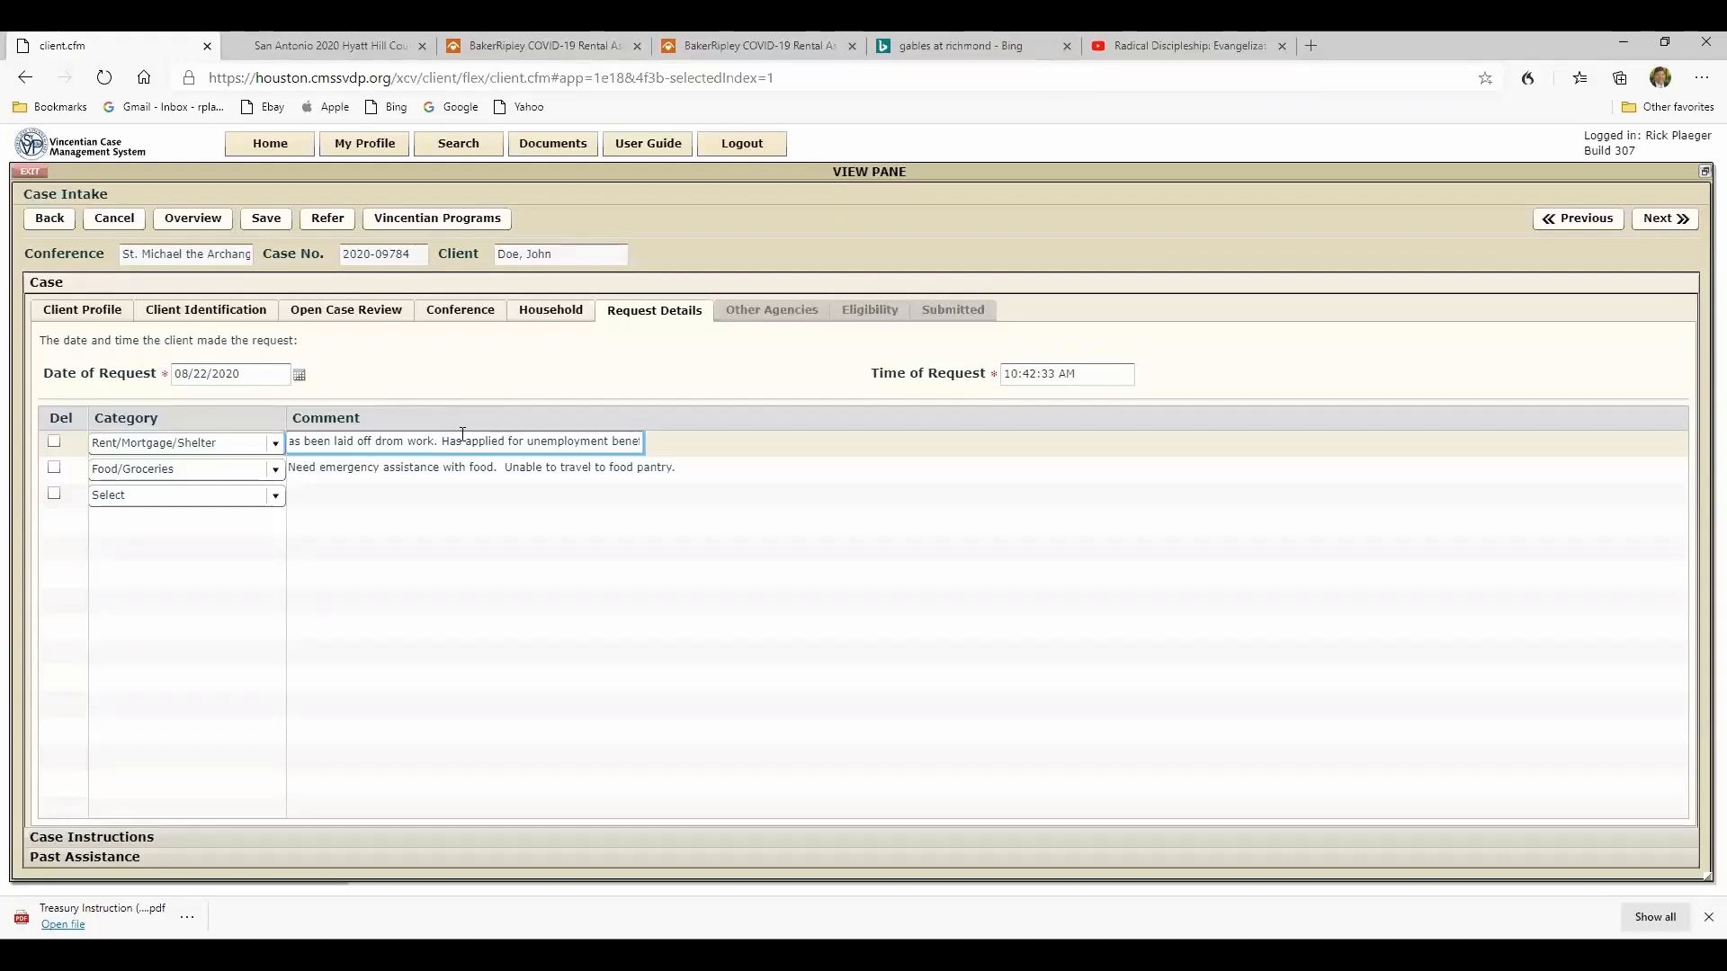
key(Delete)
text(f)
- Advance through the other agencies and eligibility sections without adding entries, and submit the case for case worker assignment
click(1660, 221)
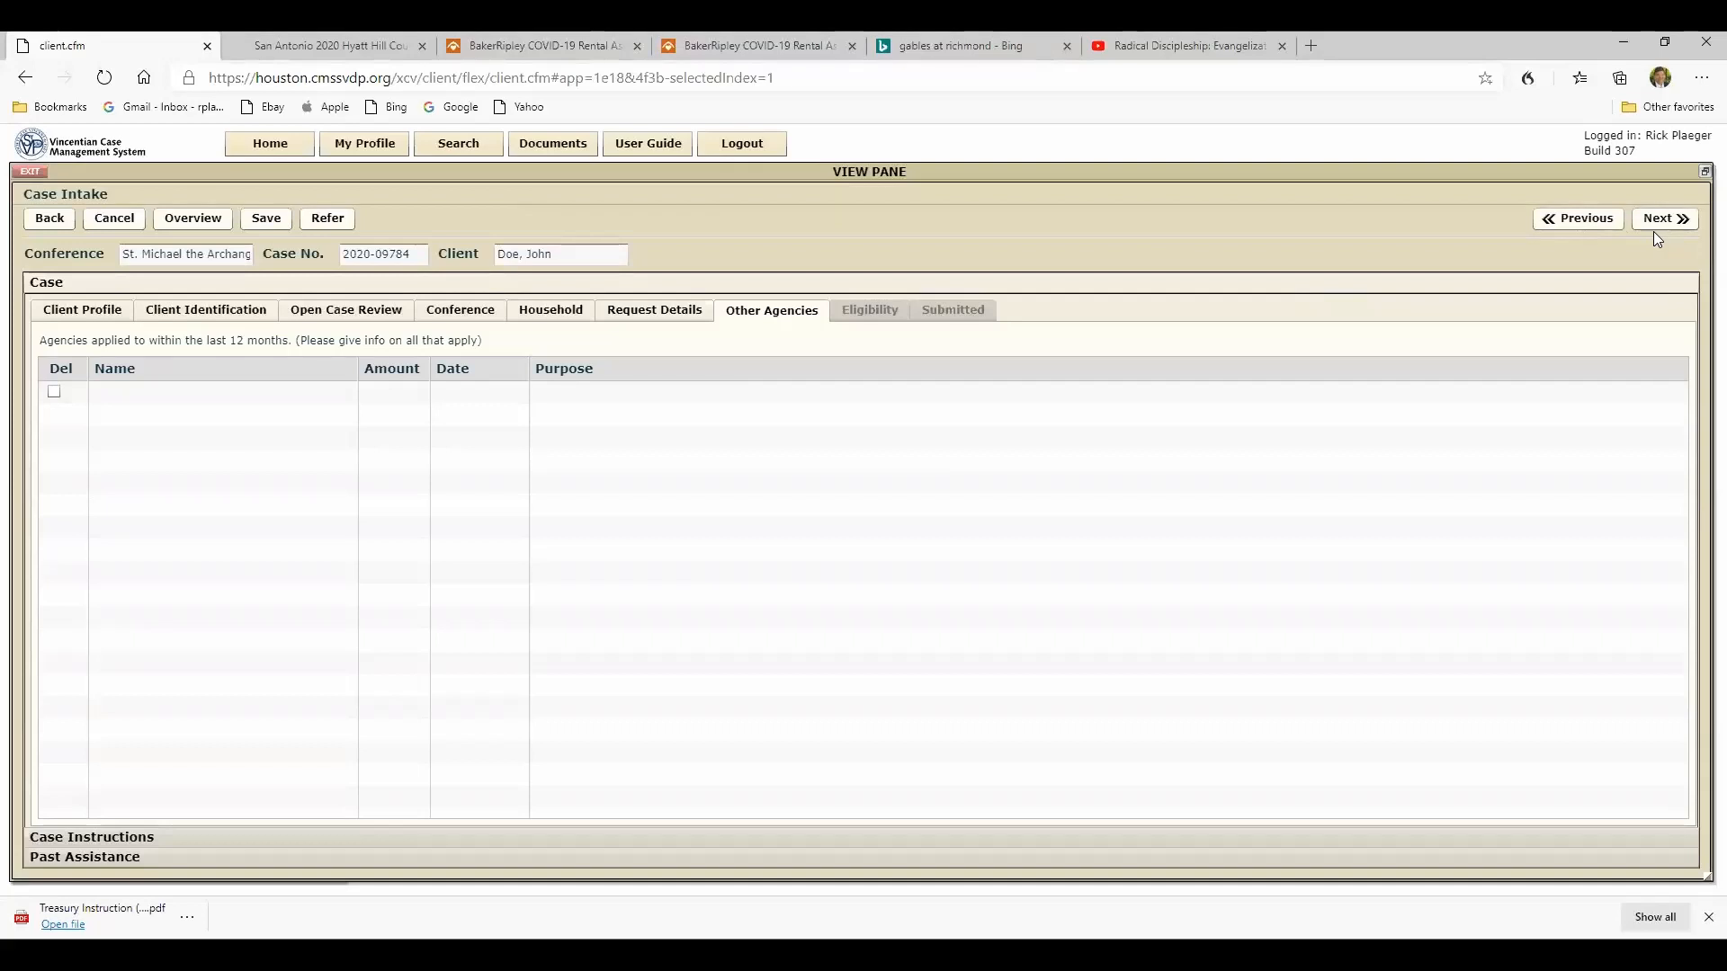
click(1653, 223)
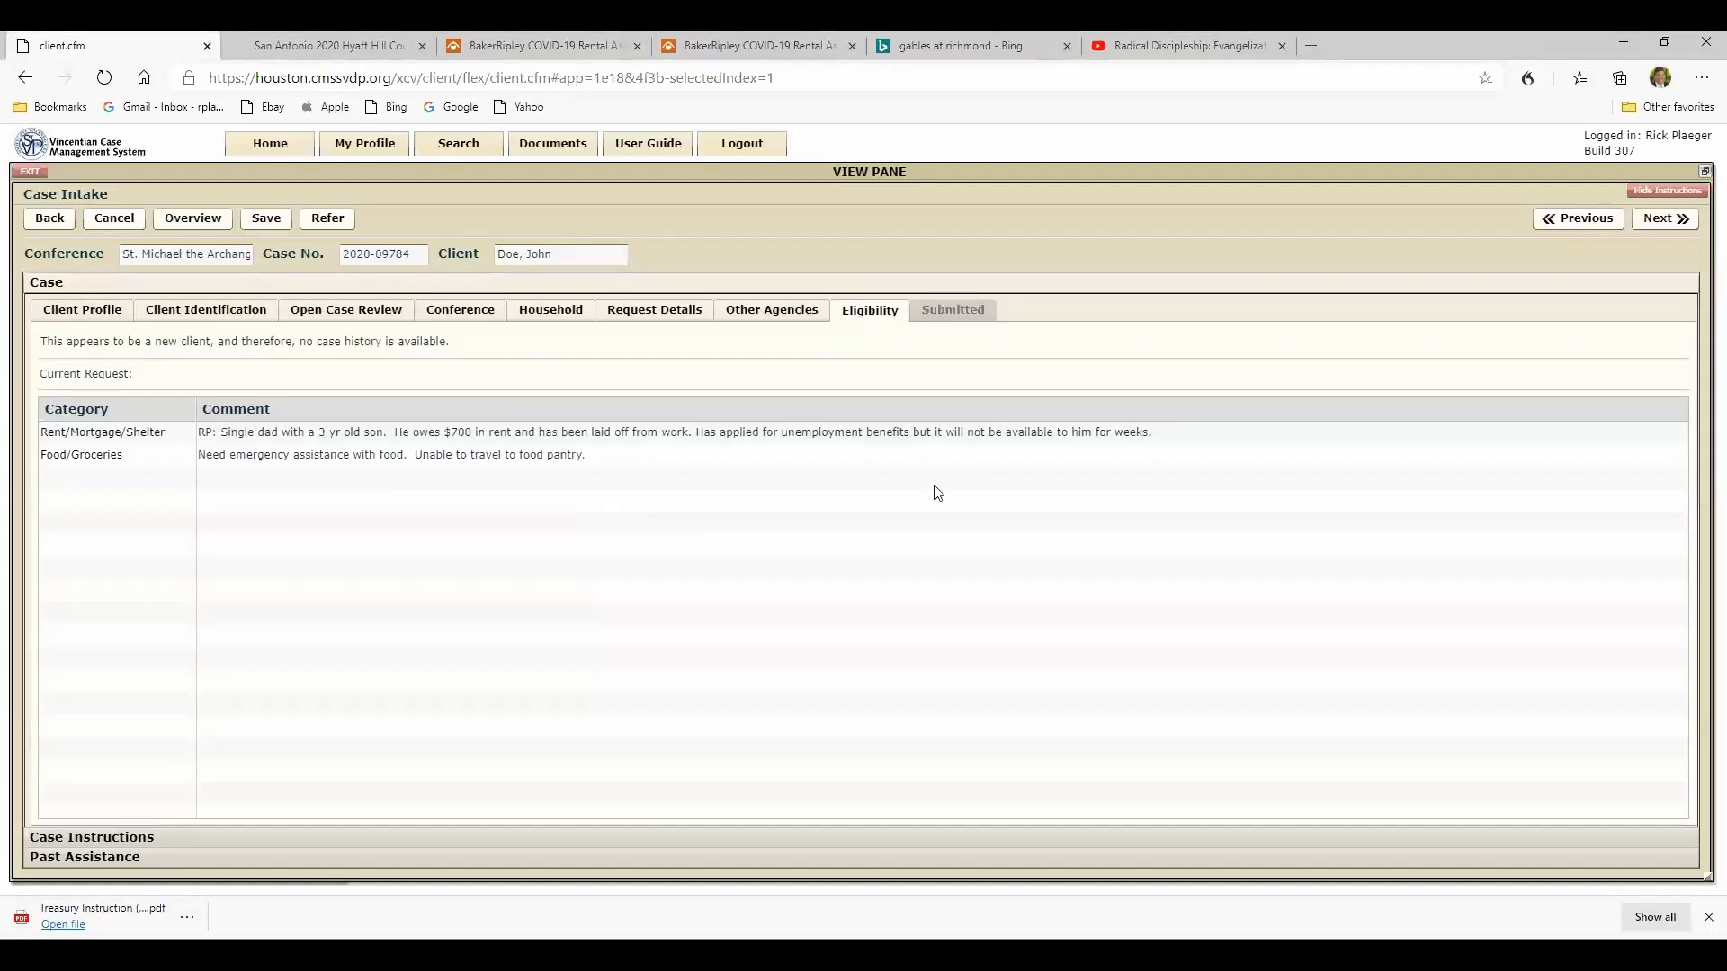
click(1662, 219)
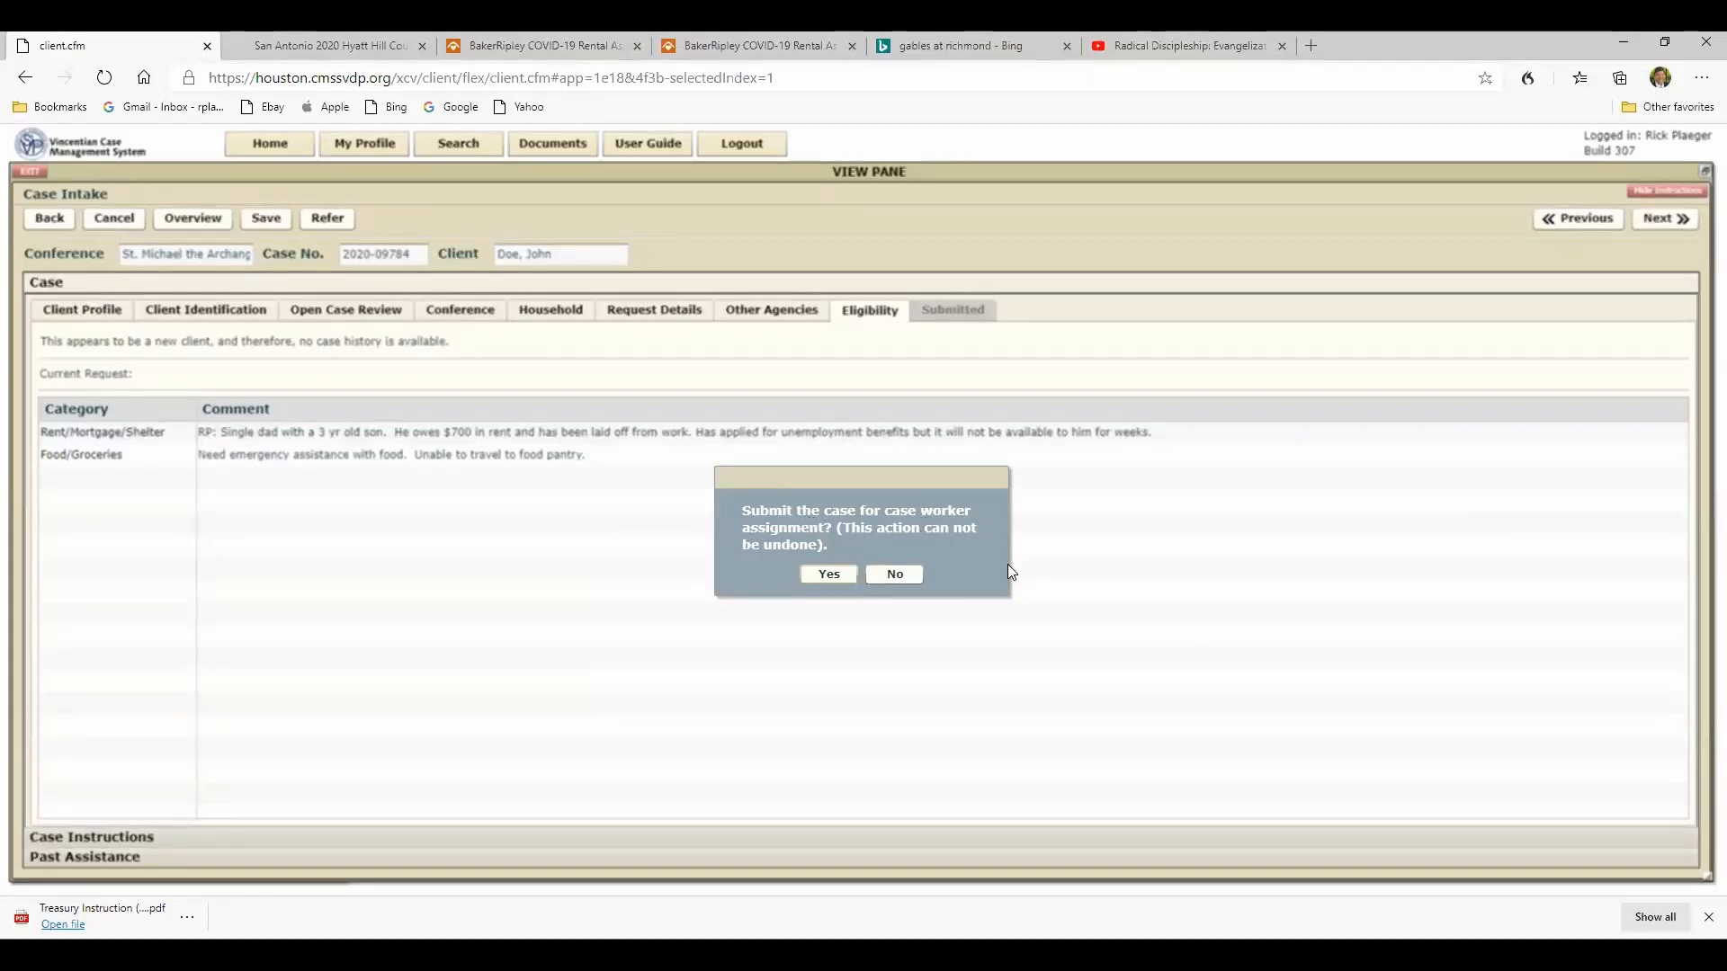
click(828, 576)
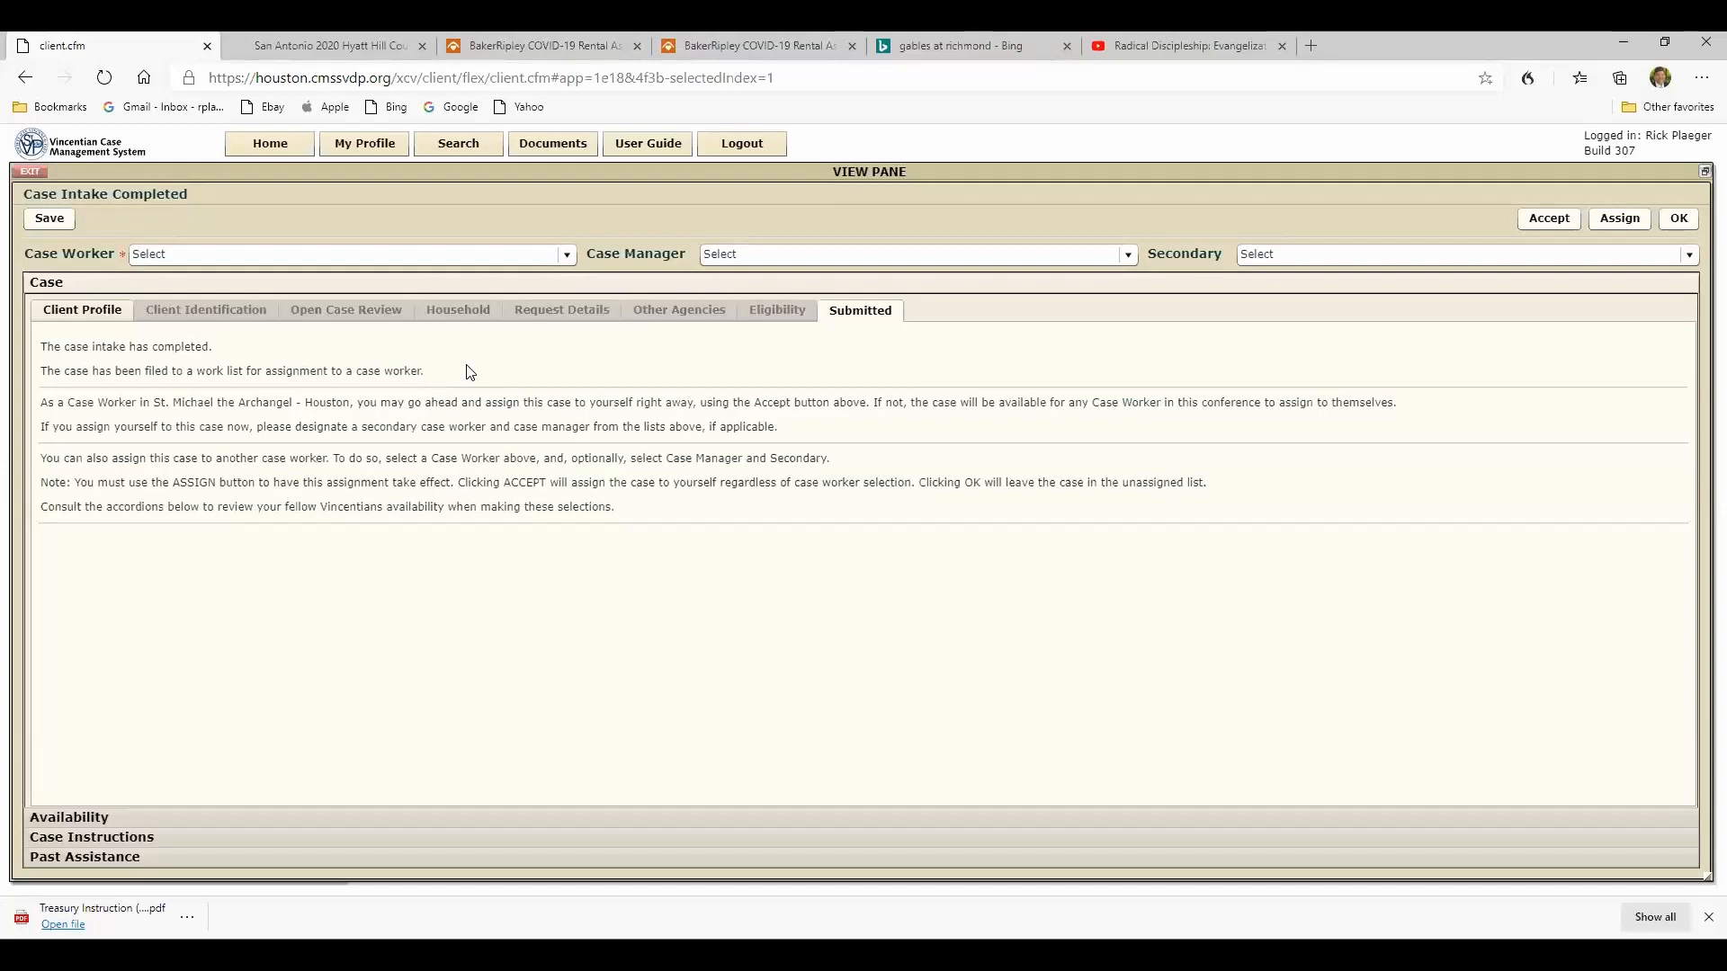
- Choose the logged-in worker's own name as both case worker and case manager for the submitted case
click(568, 257)
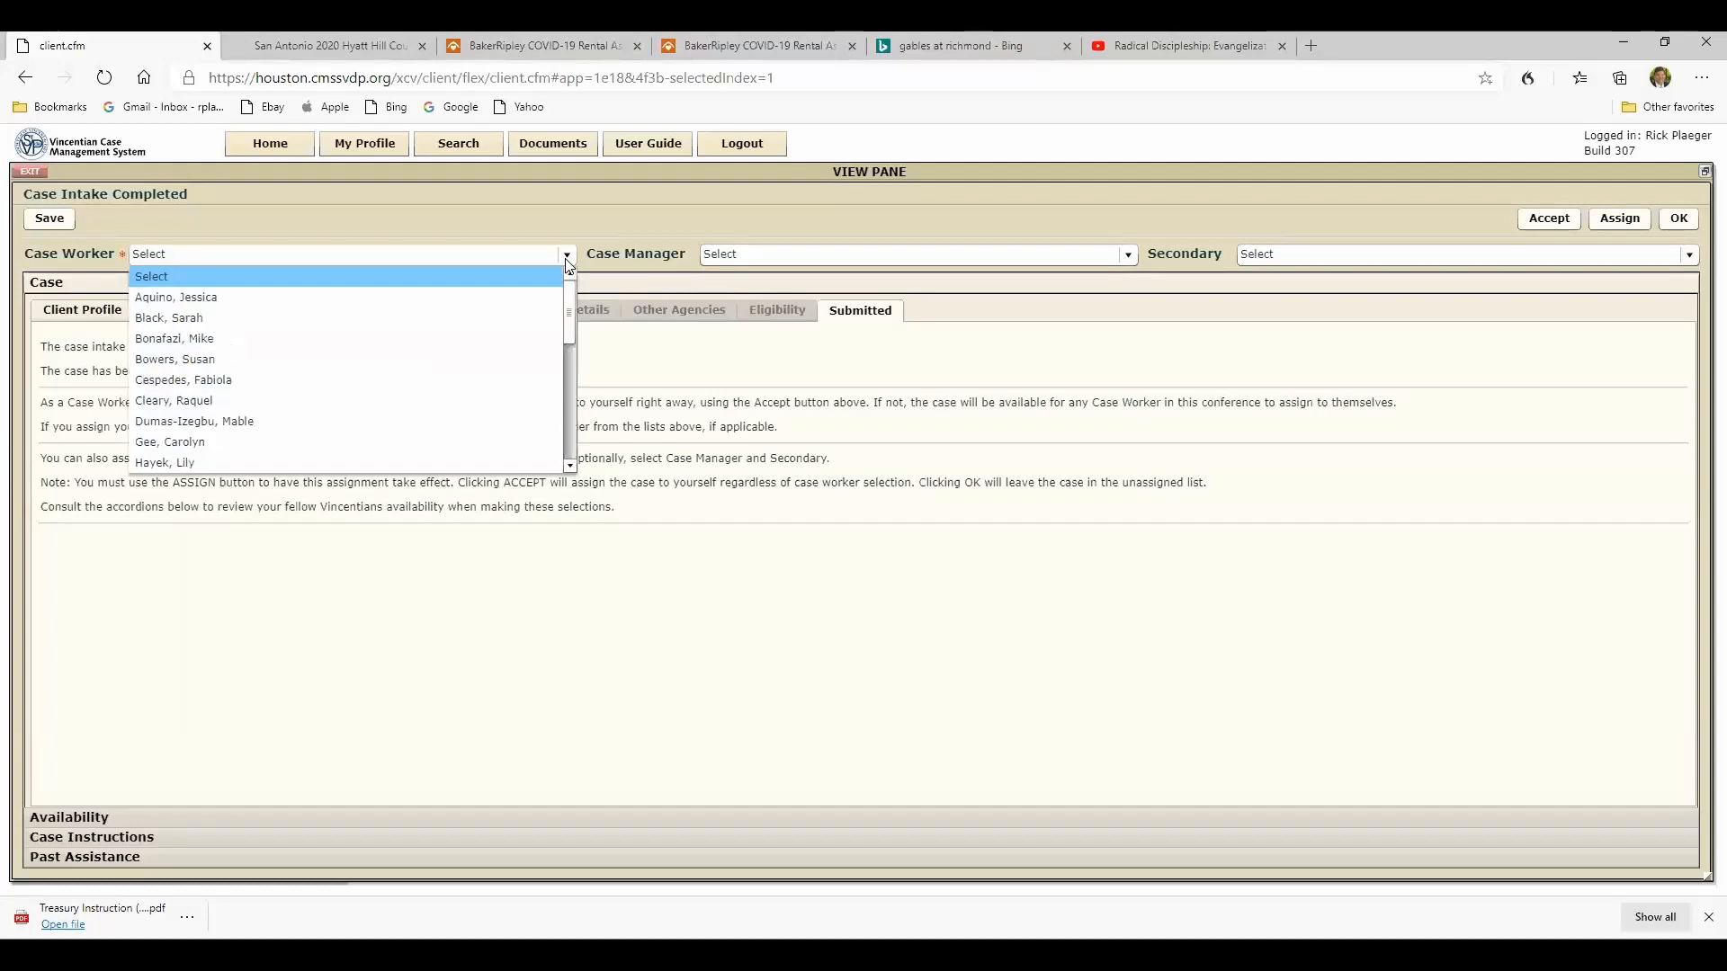
scroll(561, 362, down, 3)
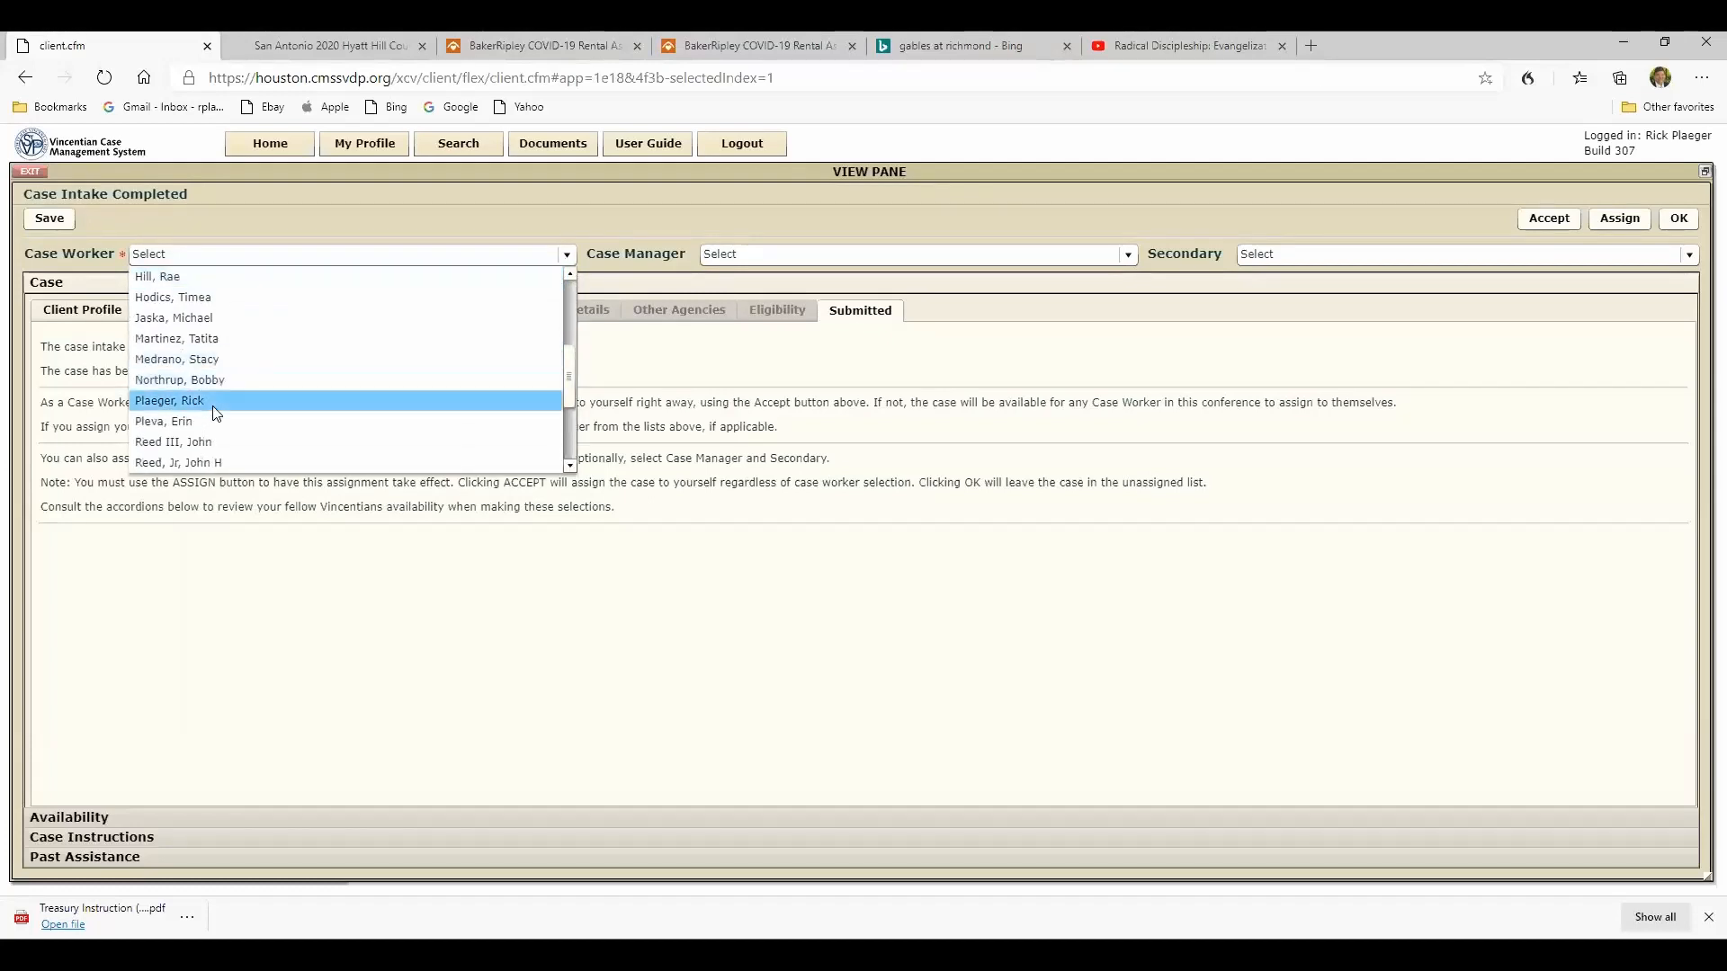
click(208, 421)
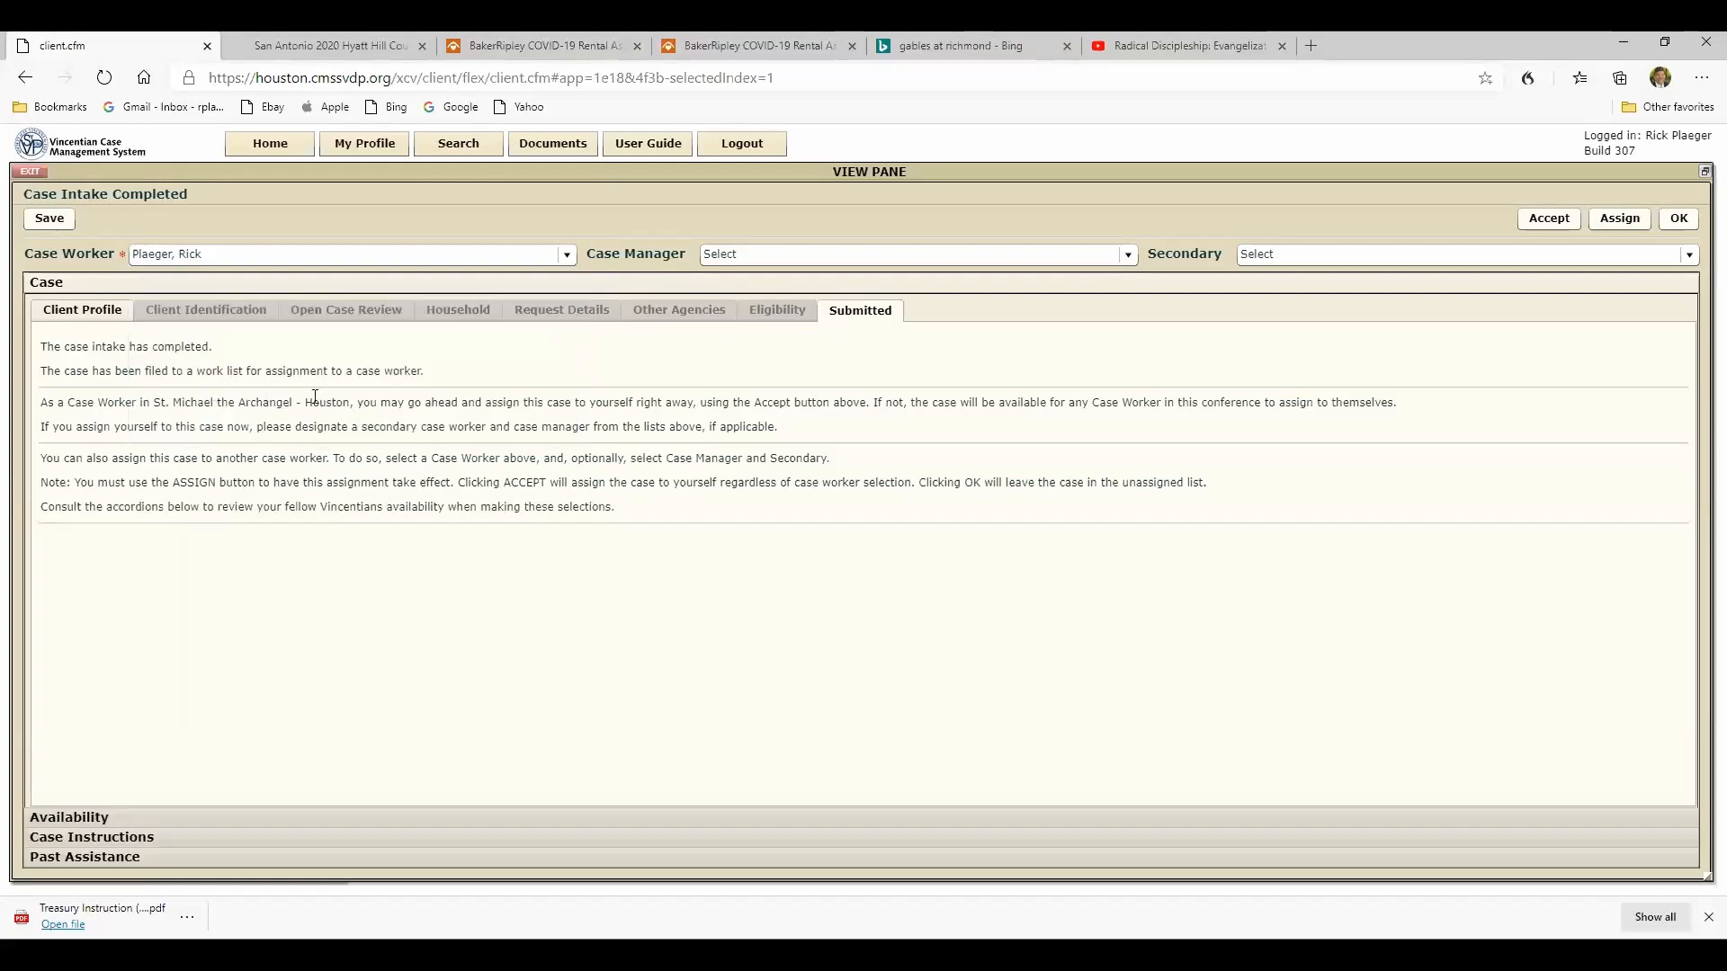
click(1129, 256)
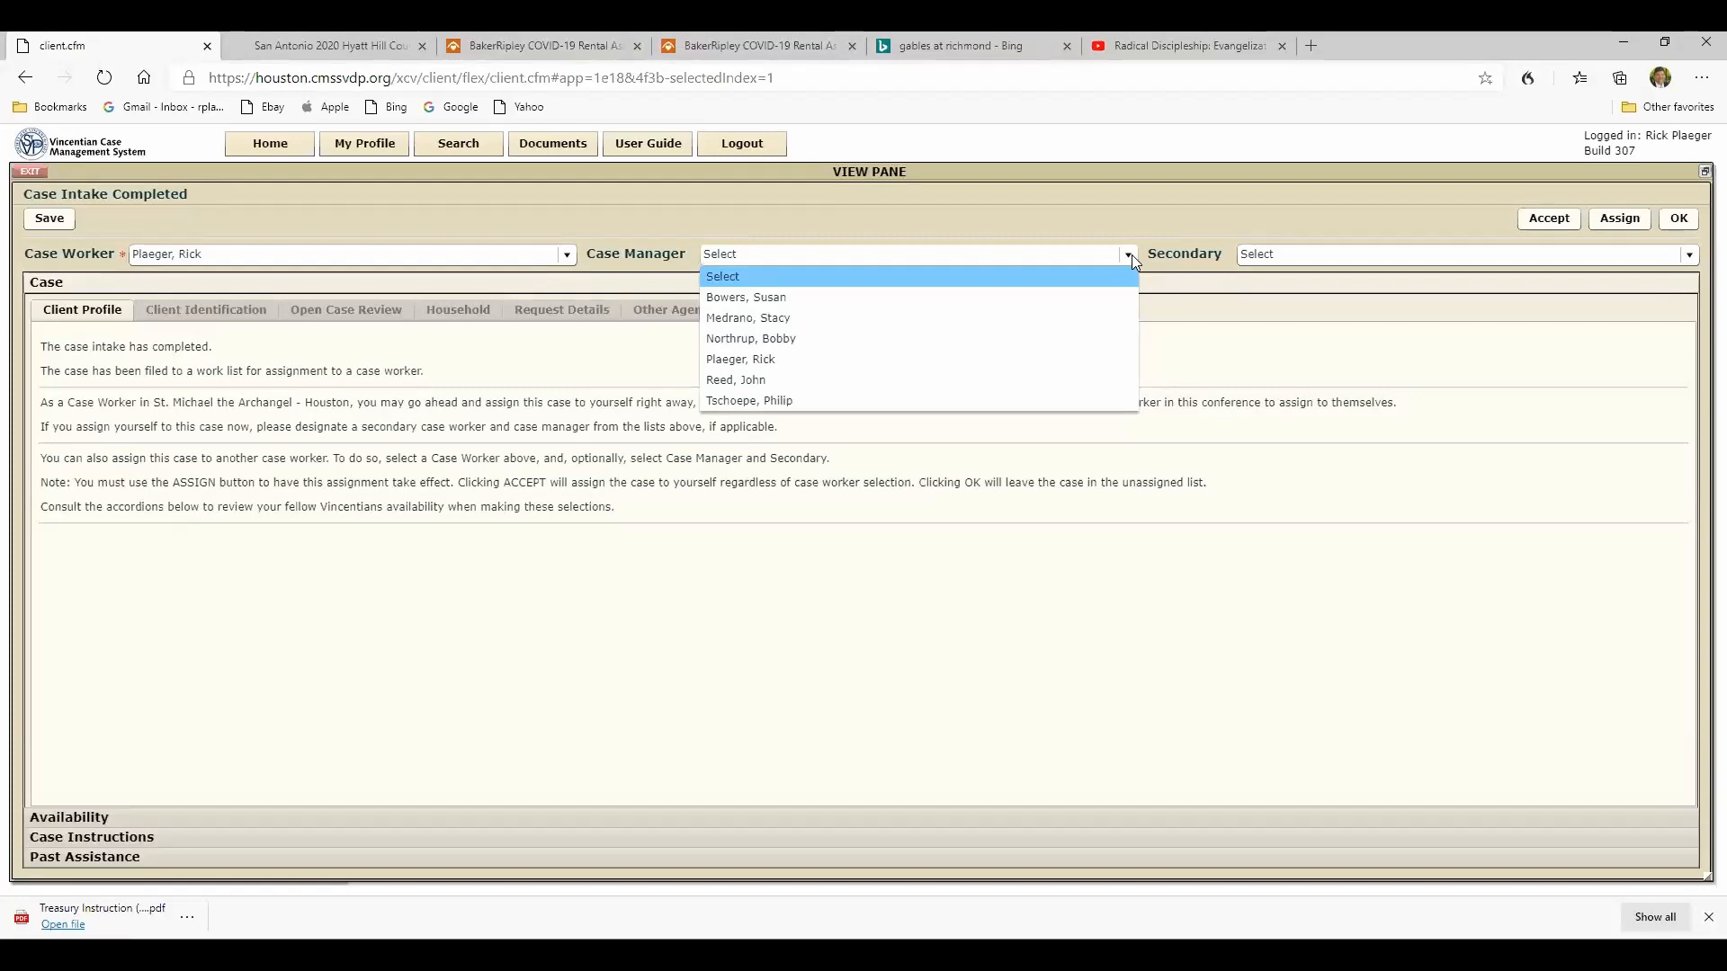
click(770, 359)
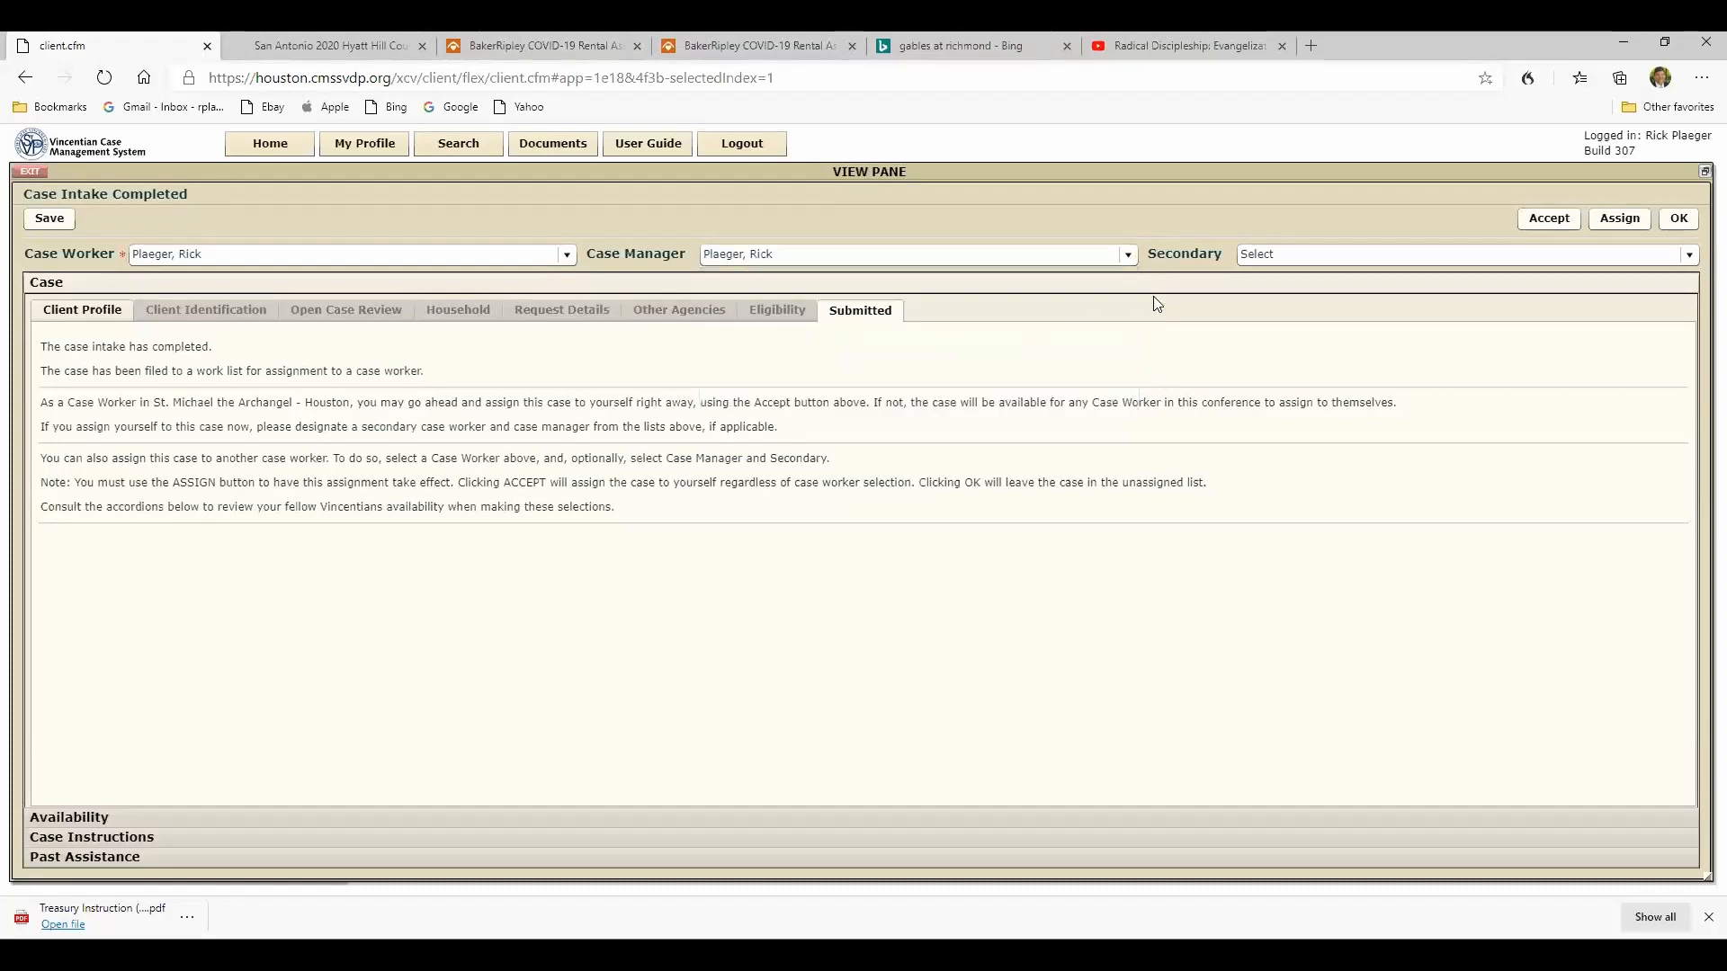
- Choose the logged-in worker's own name as secondary case worker and assign the case
click(1690, 257)
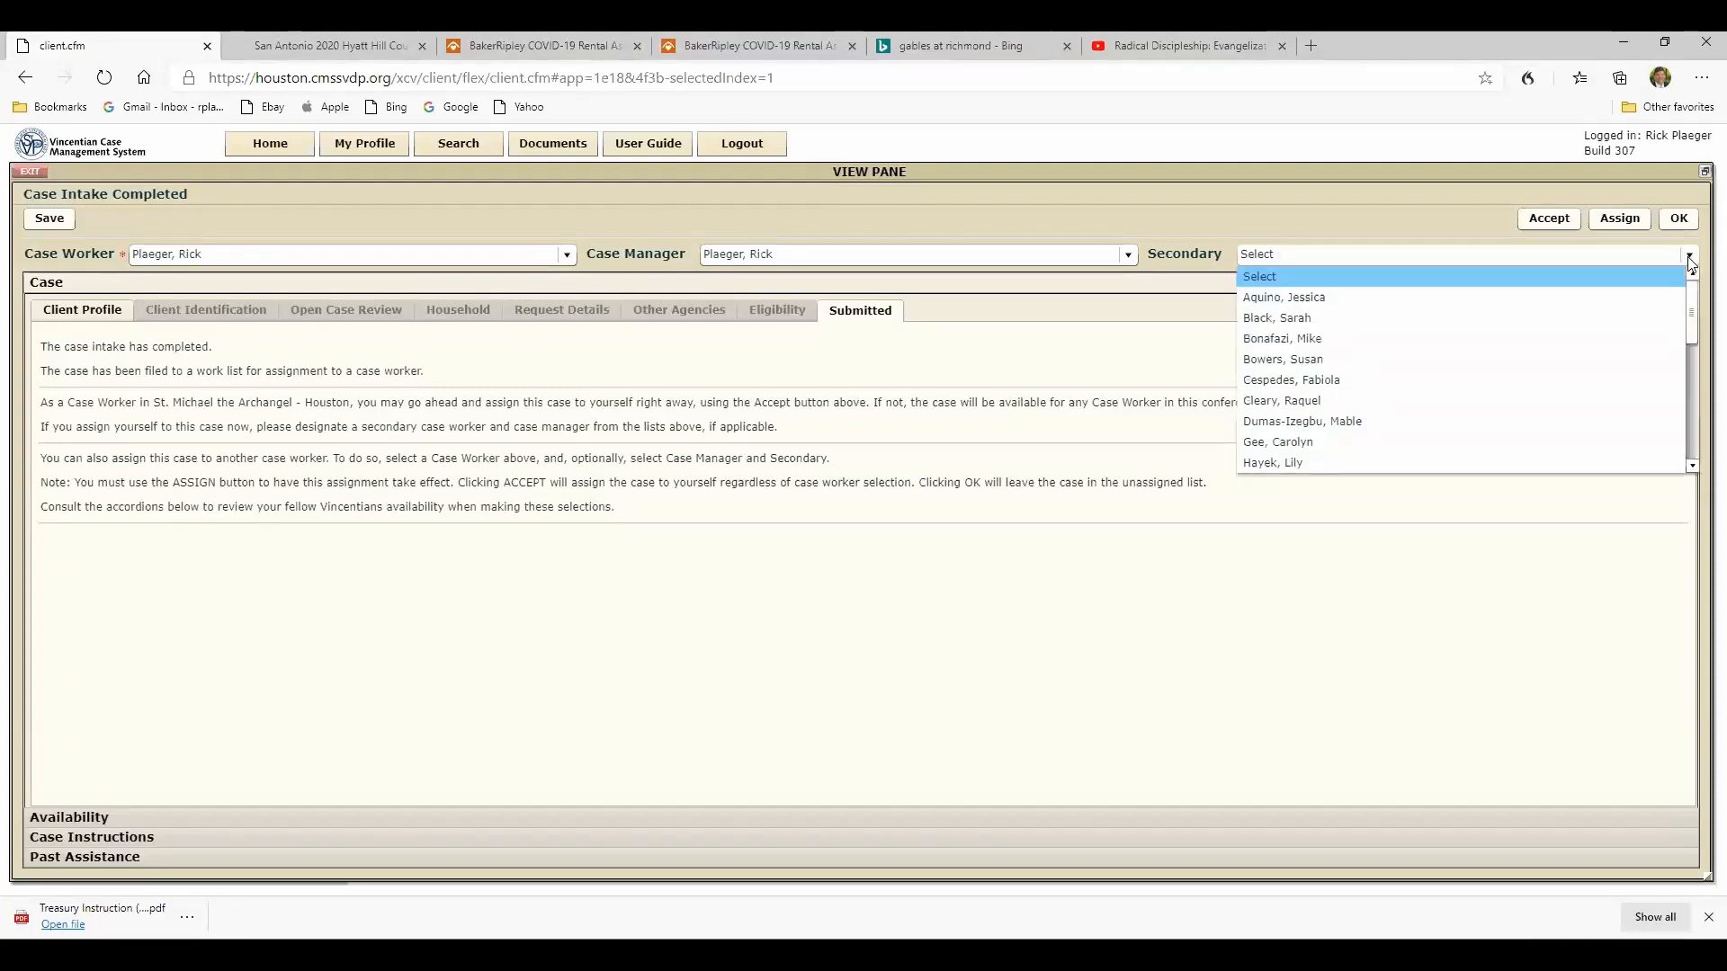
mouse_move(1691, 303)
mouse_down()
mouse_move(1685, 415)
mouse_move(1680, 290)
mouse_up()
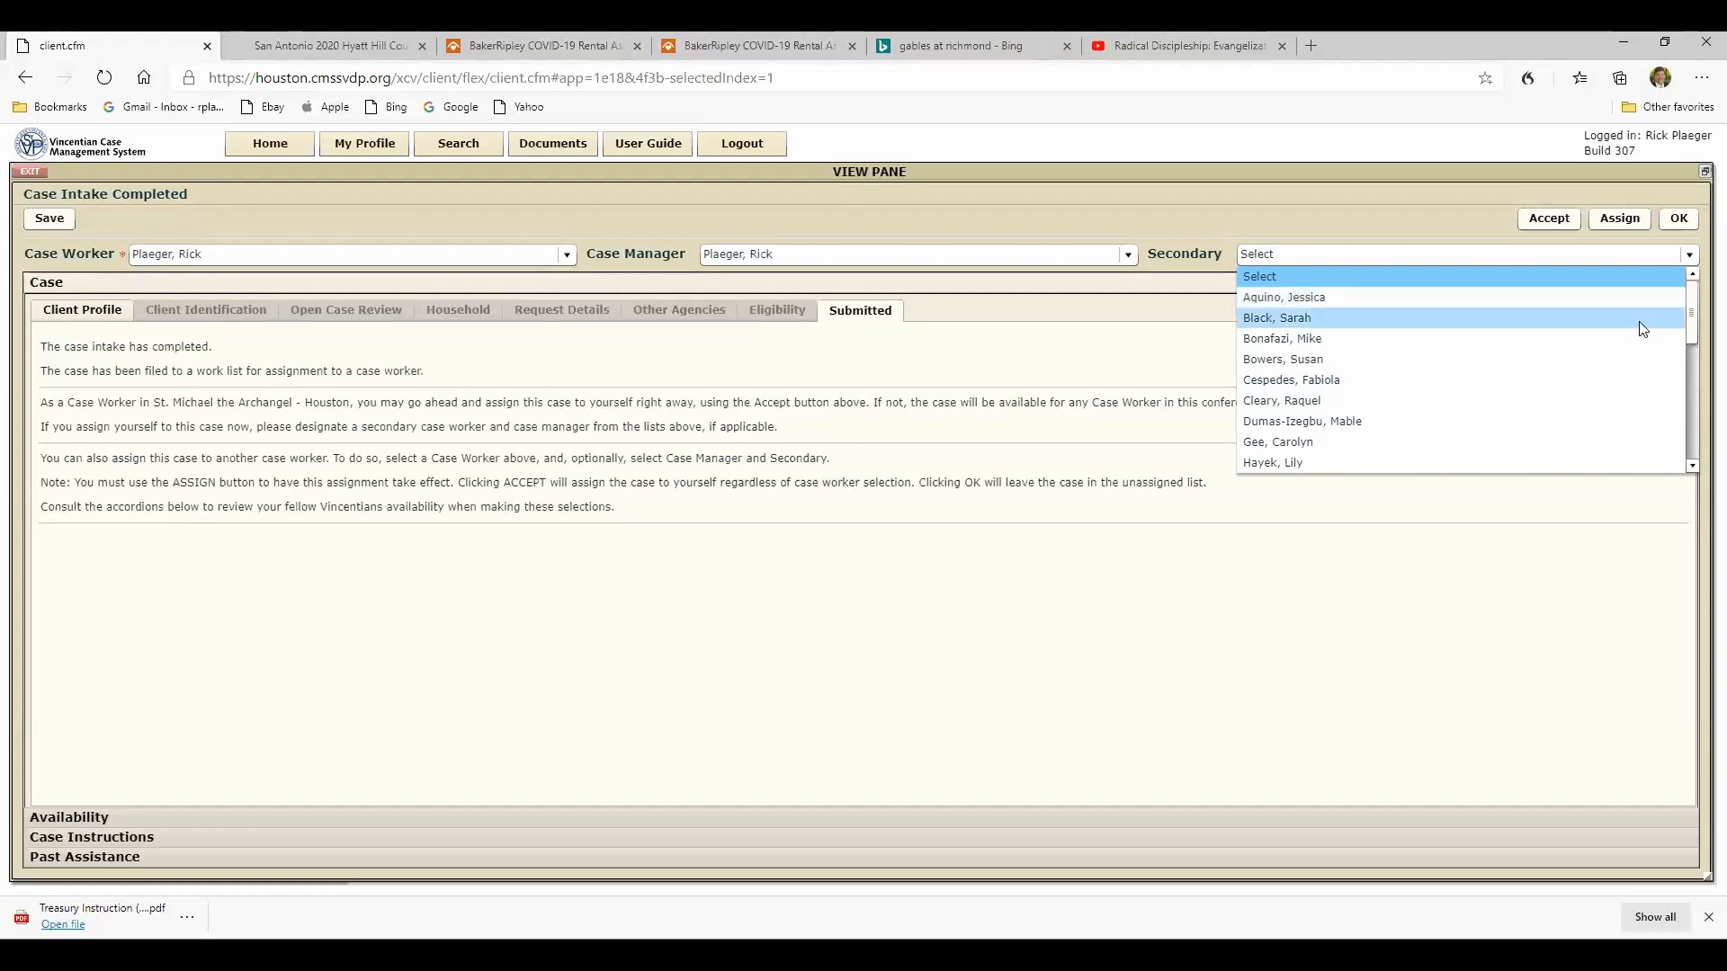
drag(1693, 313, 1680, 378)
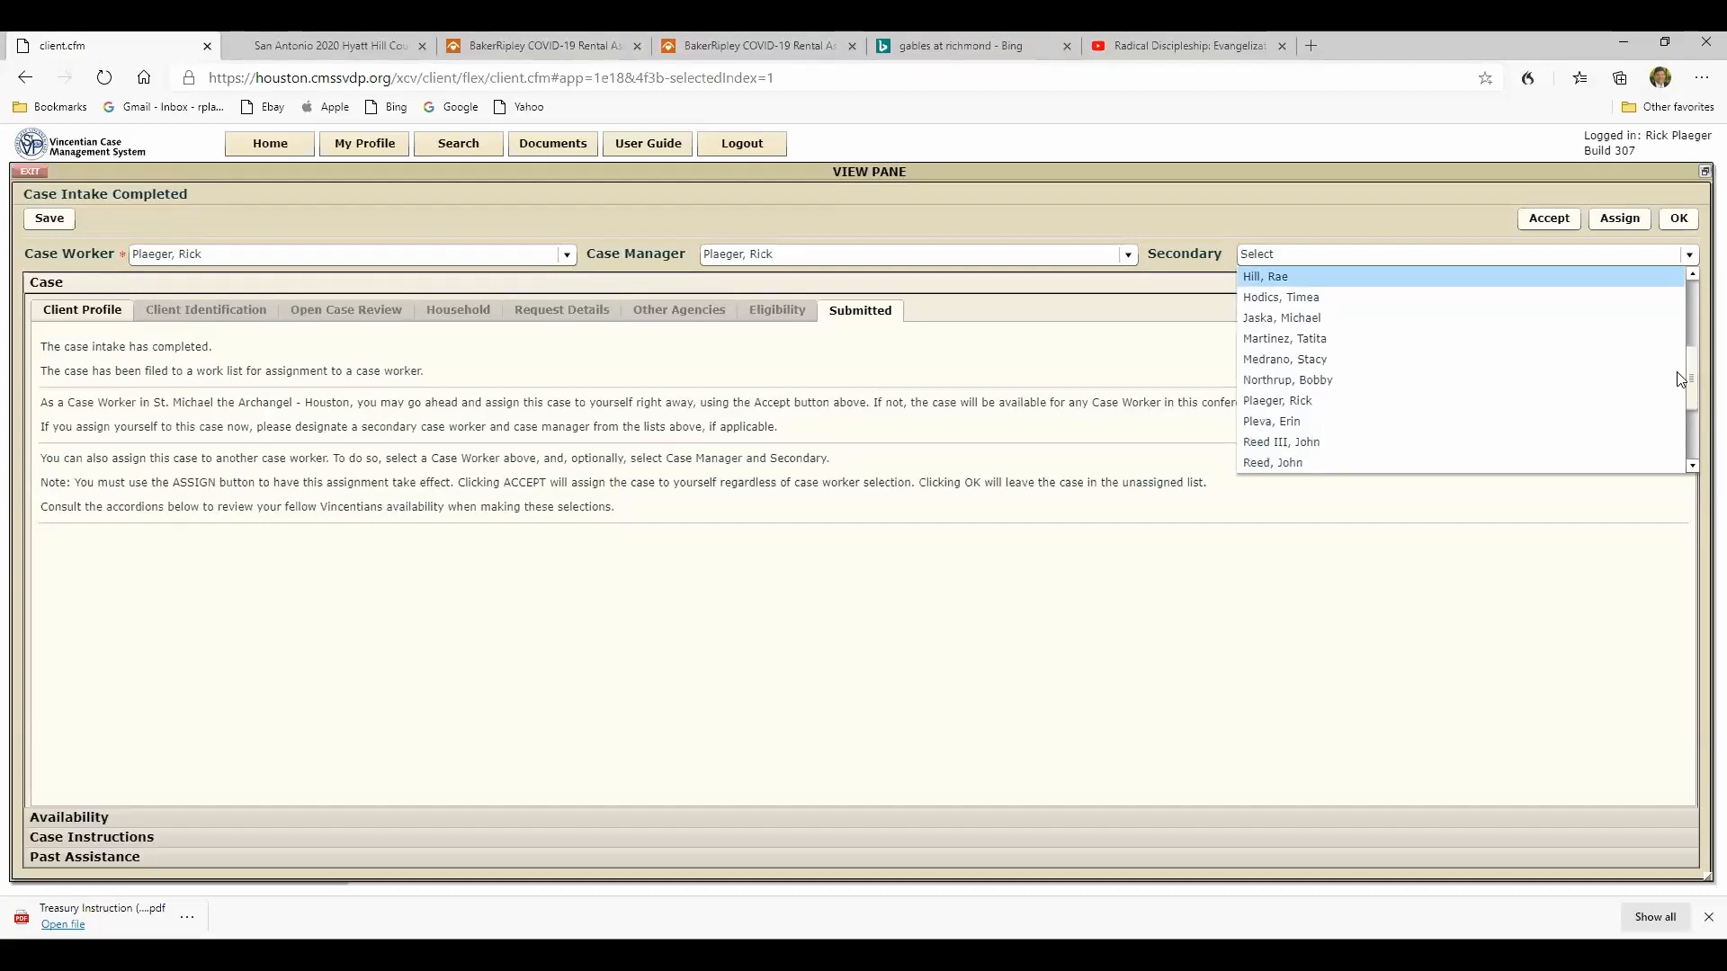
click(1251, 402)
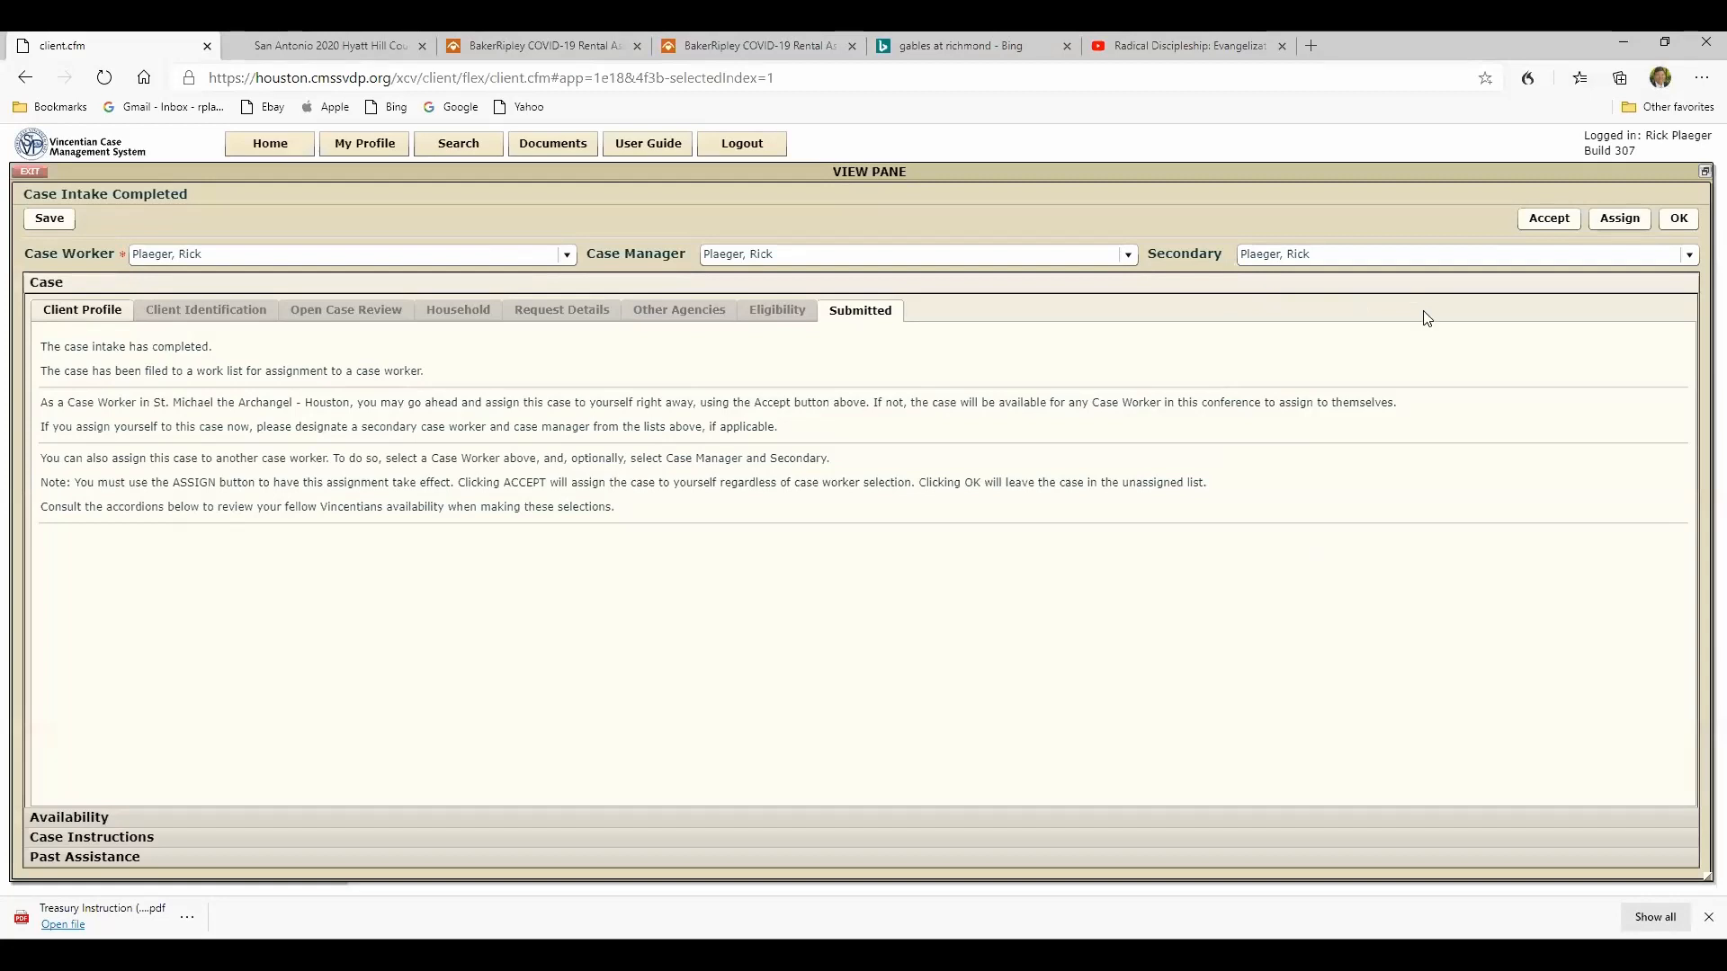
click(1613, 224)
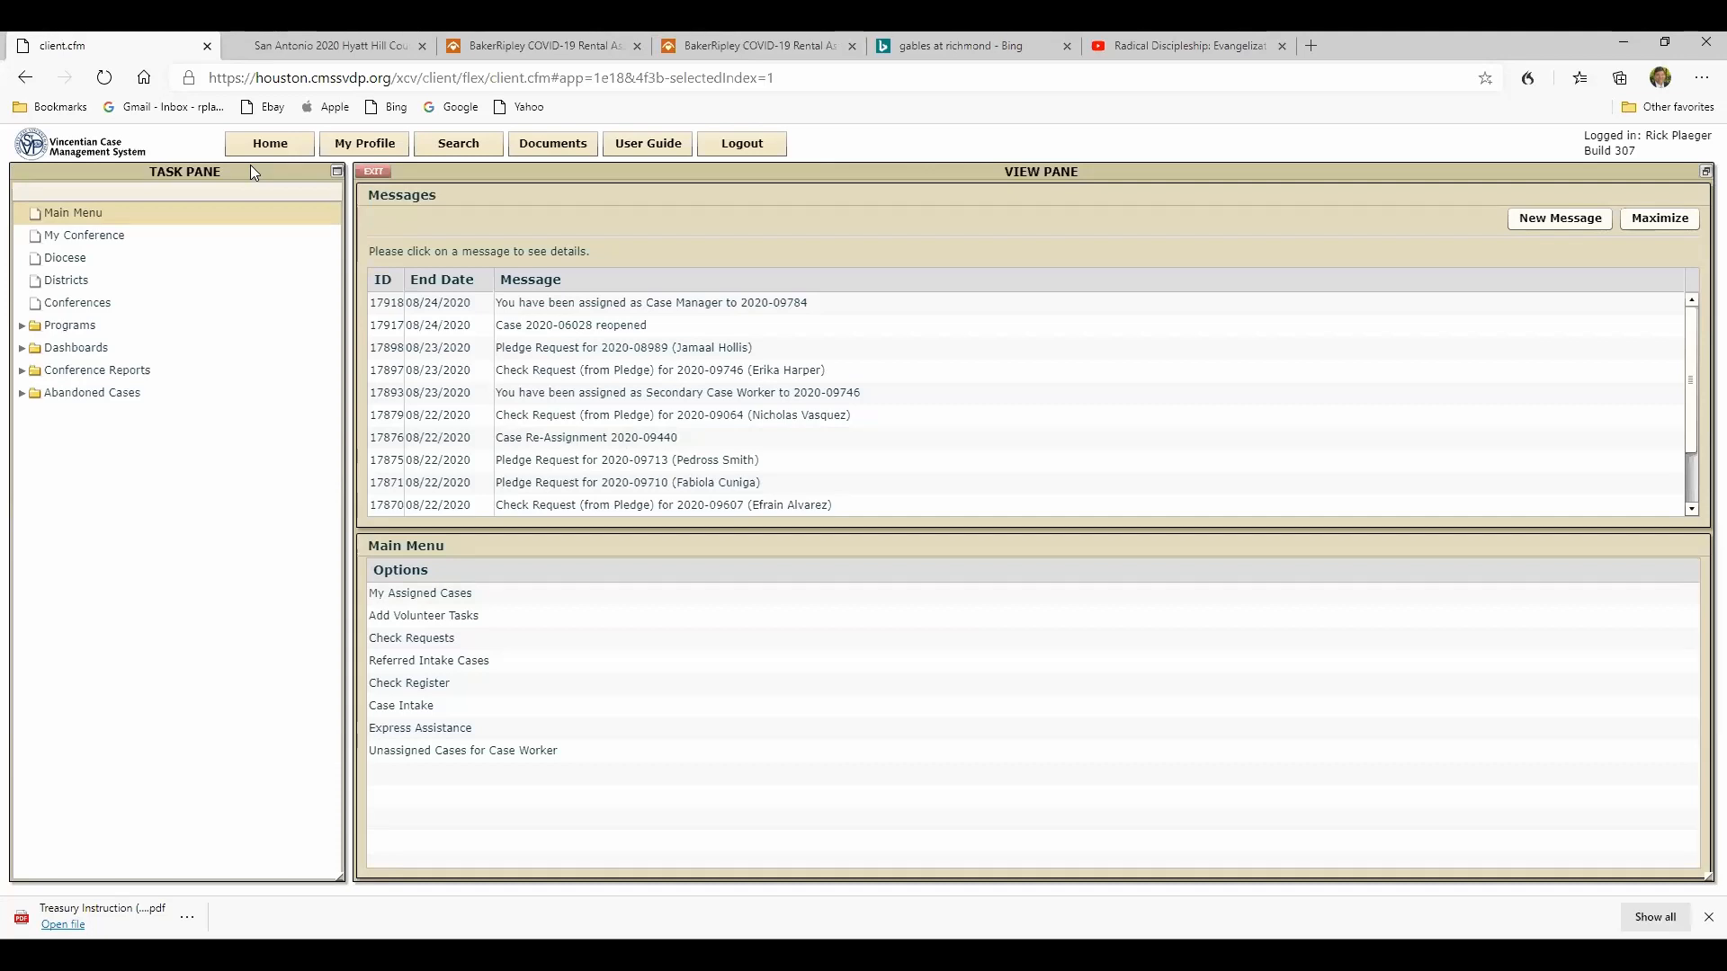
- Open the newly assigned client's case from the list of assigned cases
click(432, 595)
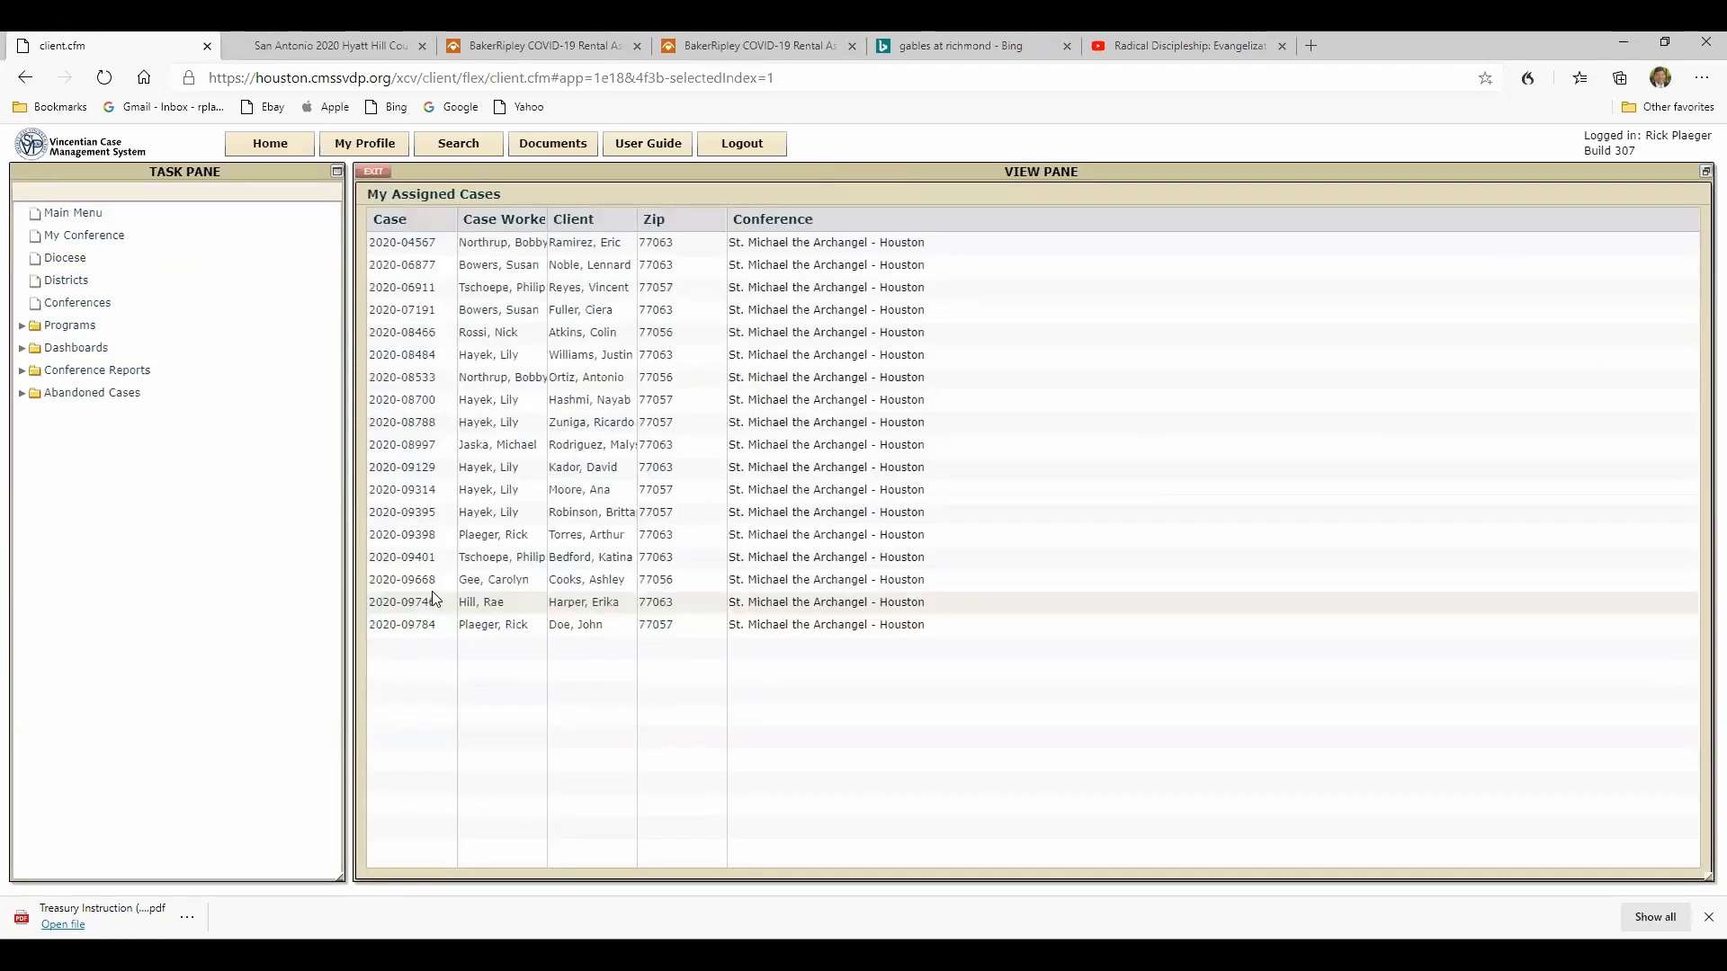
double_click(592, 629)
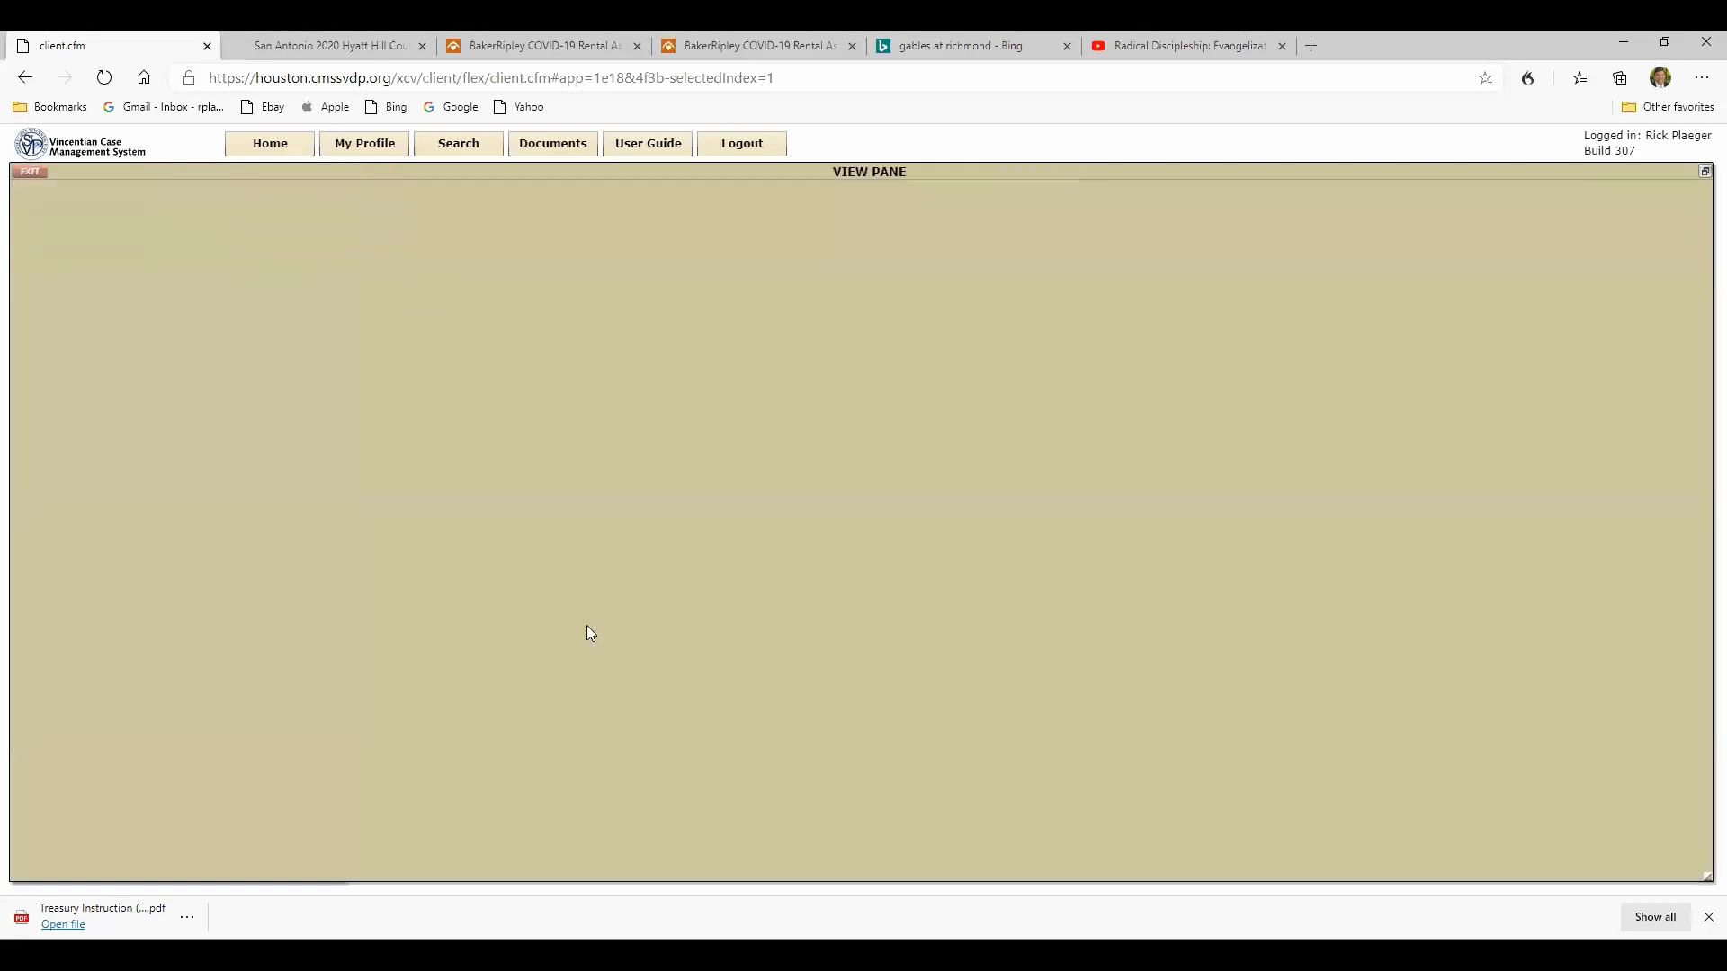